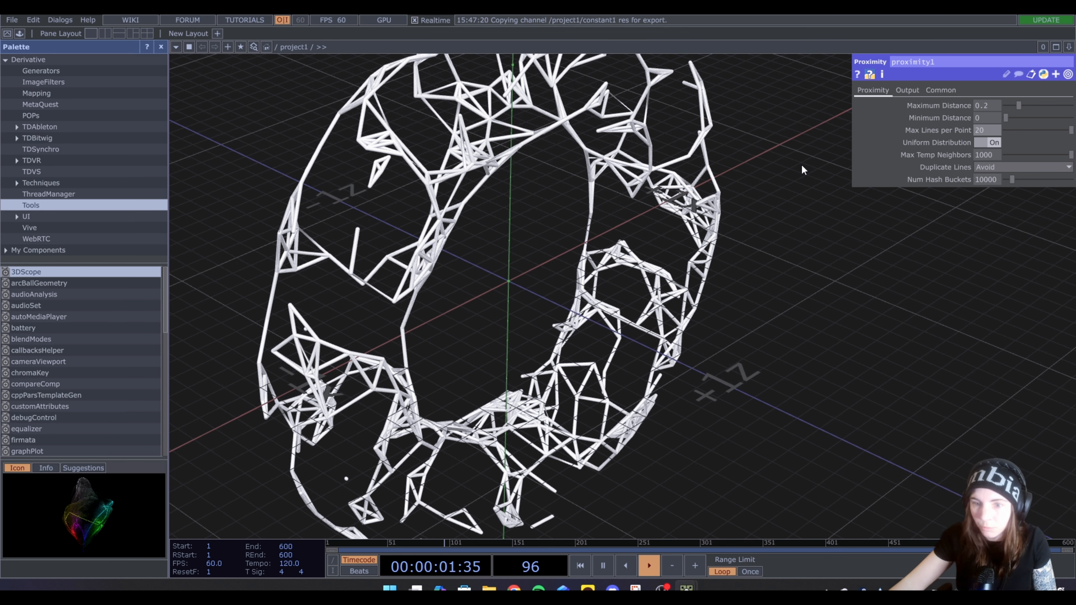
# Connect the output of proximity1 to the geo1 component
pyautogui.scroll(7, 414, 216)
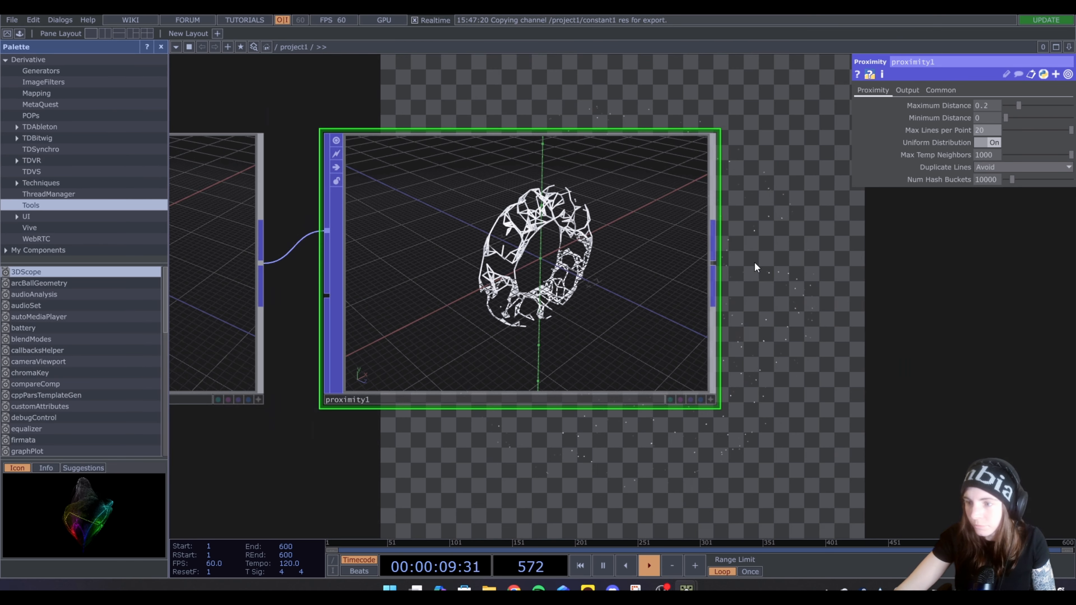
pyautogui.scroll(-5, 769, 267)
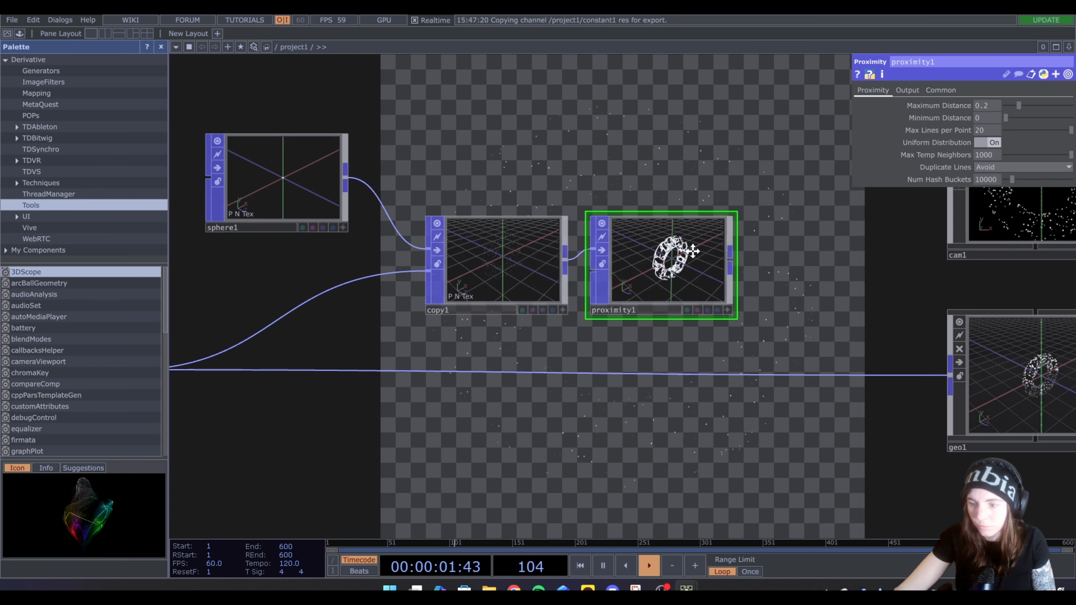
pyautogui.moveTo(729, 260); pyautogui.dragTo(764, 344)
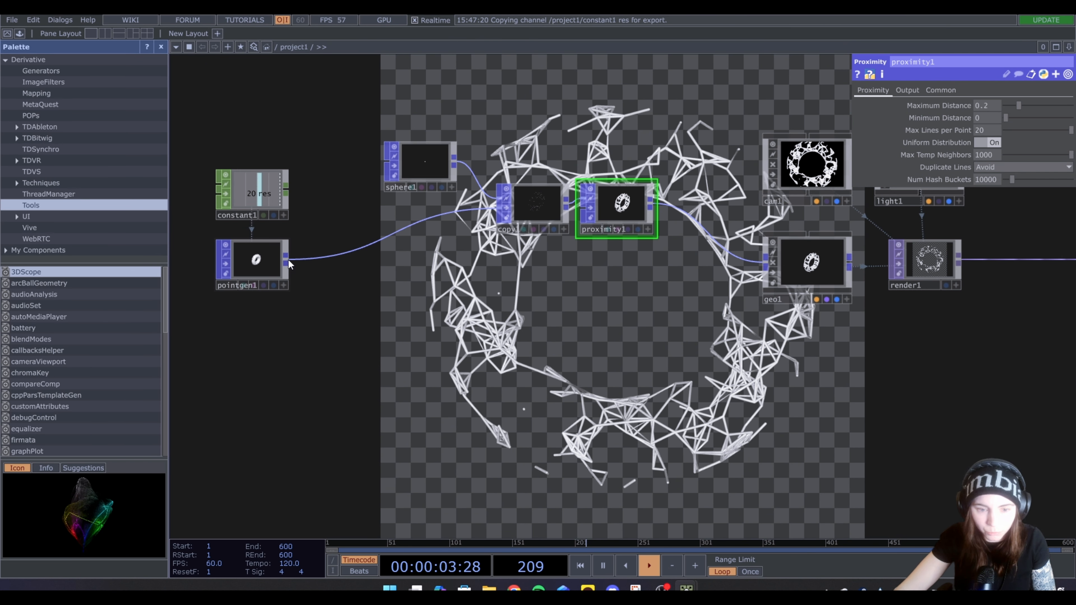
# Insert a Noise POP into the connection between pointgen1 and copy1
pyautogui.rightClick(288, 261)
pyautogui.write('N')
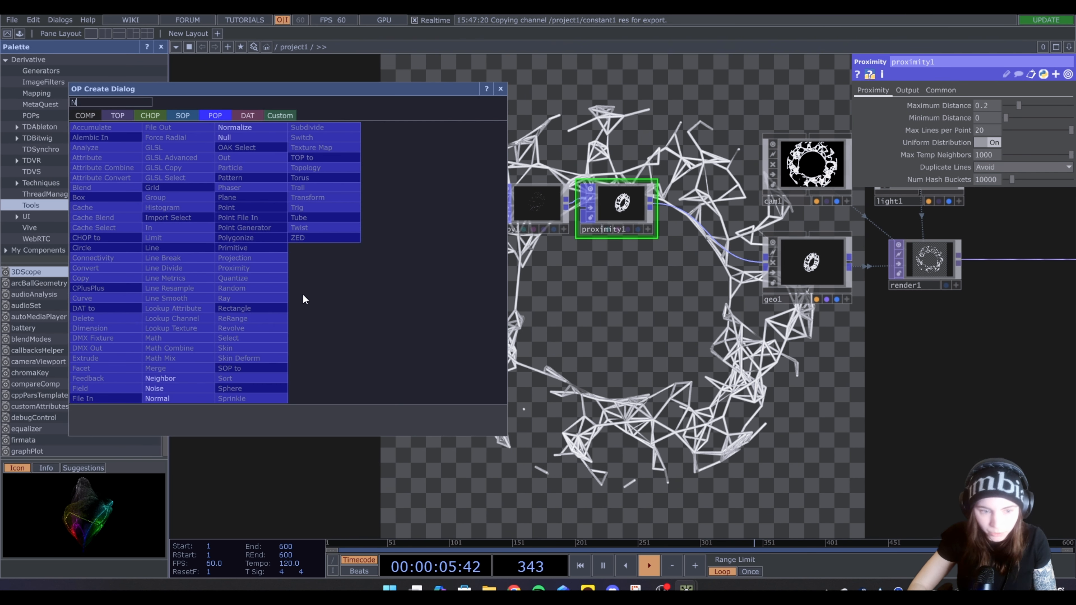
pyautogui.write('O')
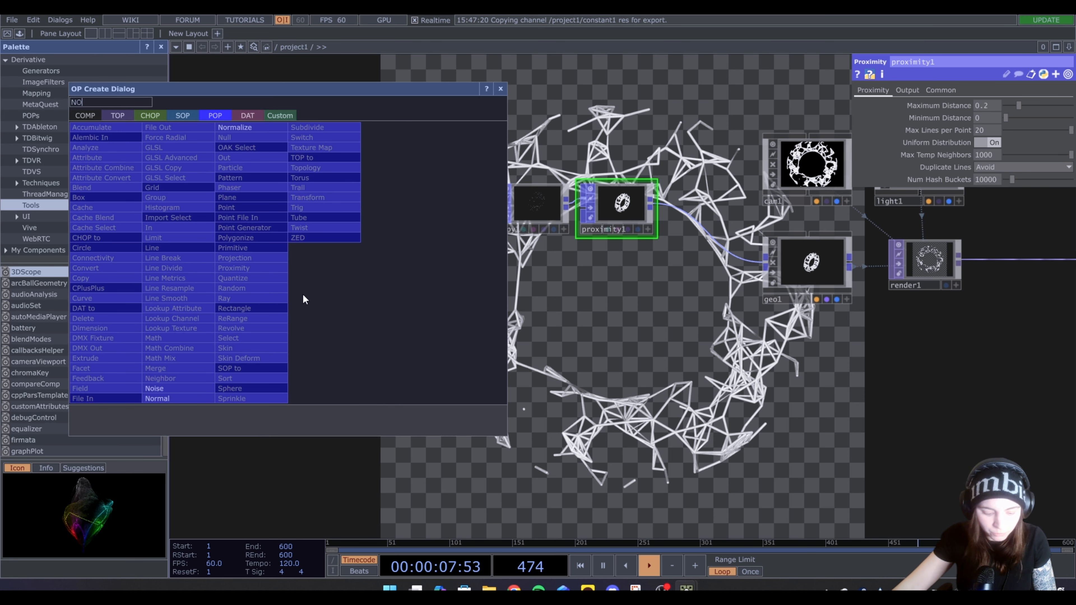
pyautogui.click(173, 387)
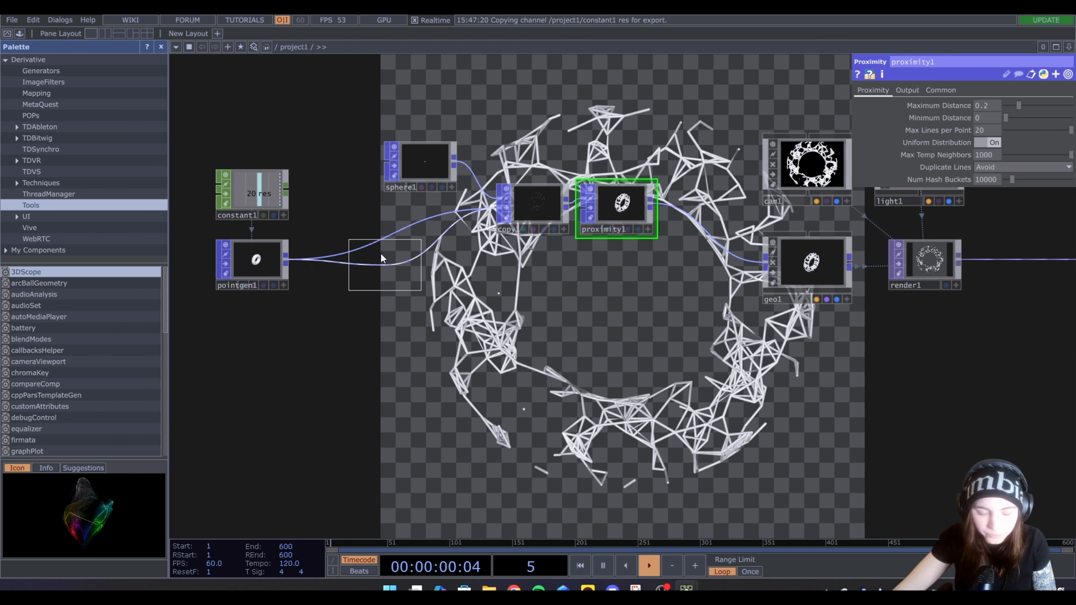
pyautogui.click(341, 265)
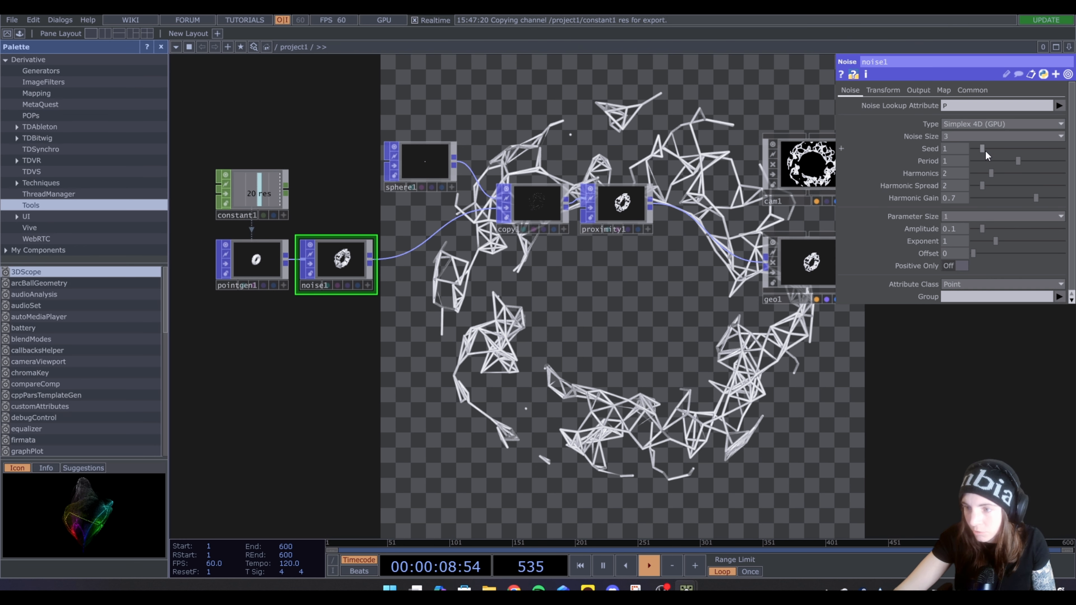
# Set noise1's Seed to 5.55, Period to 2 and Amplitude to 0.08, trying stronger amplitudes for comparison
pyautogui.moveTo(985, 151); pyautogui.dragTo(1073, 167)
pyautogui.click(958, 230)
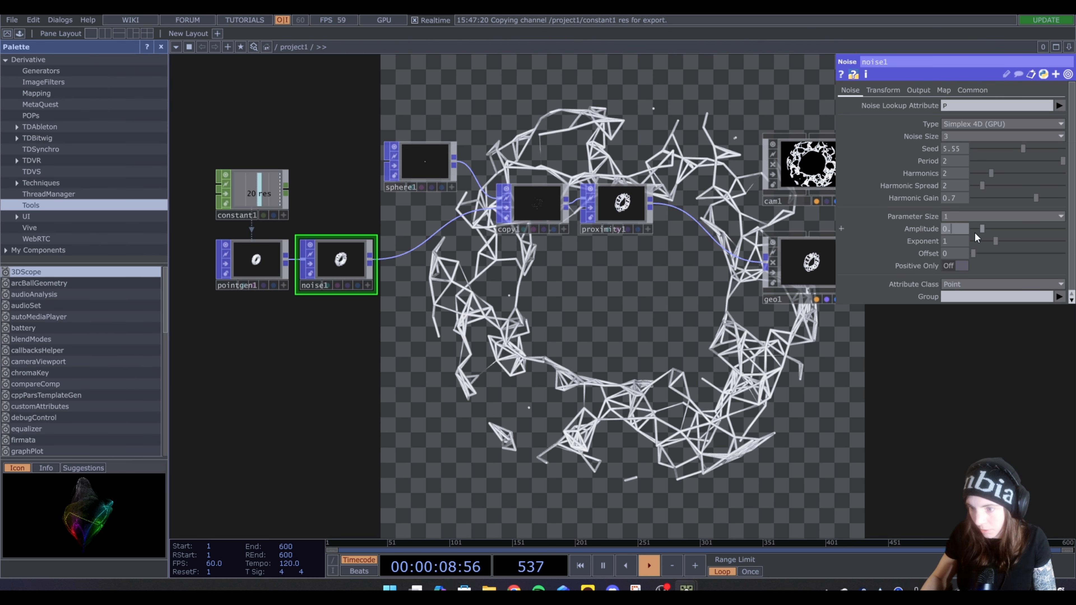
pyautogui.press('Return')
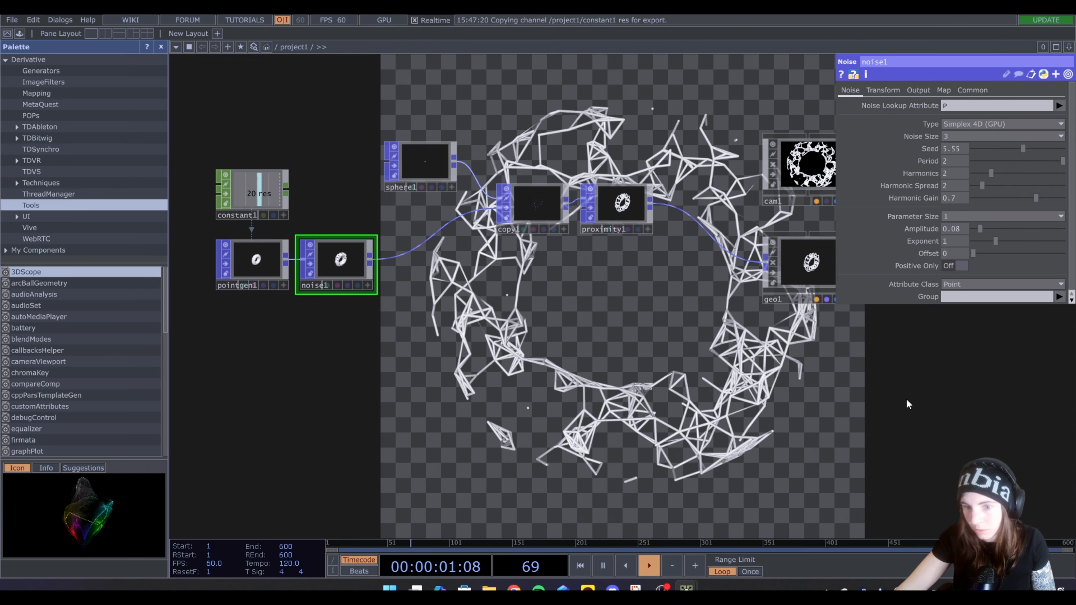
pyautogui.moveTo(990, 230); pyautogui.dragTo(998, 231)
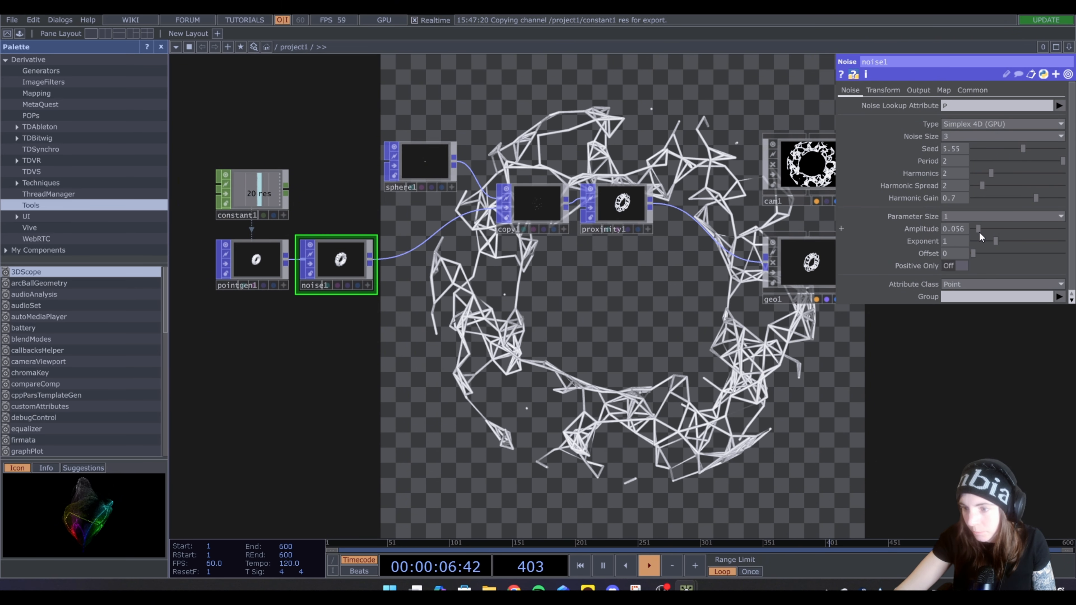
pyautogui.moveTo(979, 231); pyautogui.dragTo(980, 232)
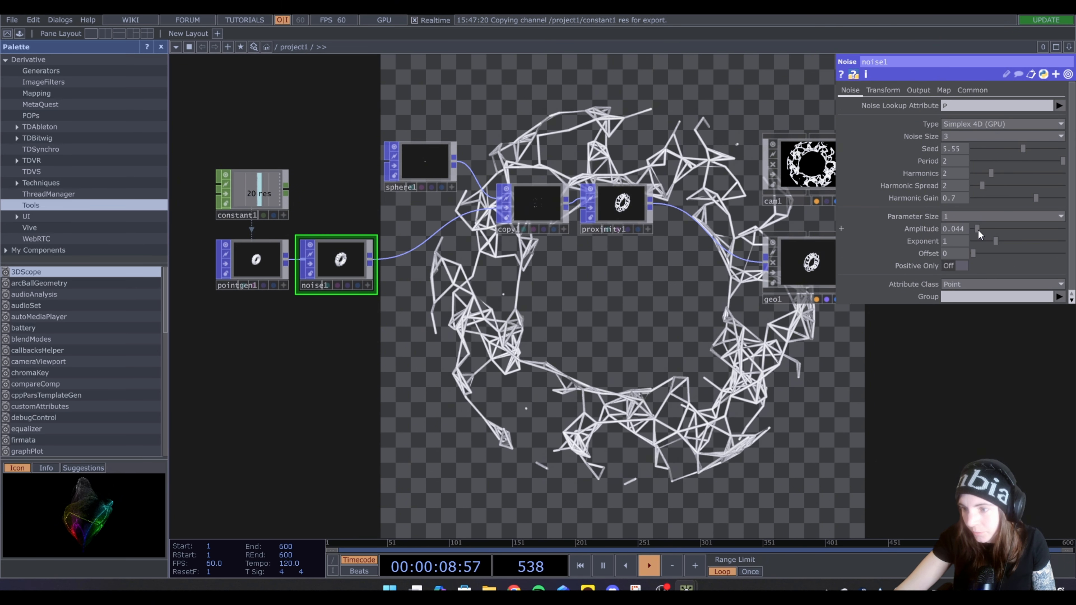
pyautogui.moveTo(978, 230)
pyautogui.mouseDown()
pyautogui.moveTo(1007, 231)
pyautogui.moveTo(991, 233)
pyautogui.mouseUp()
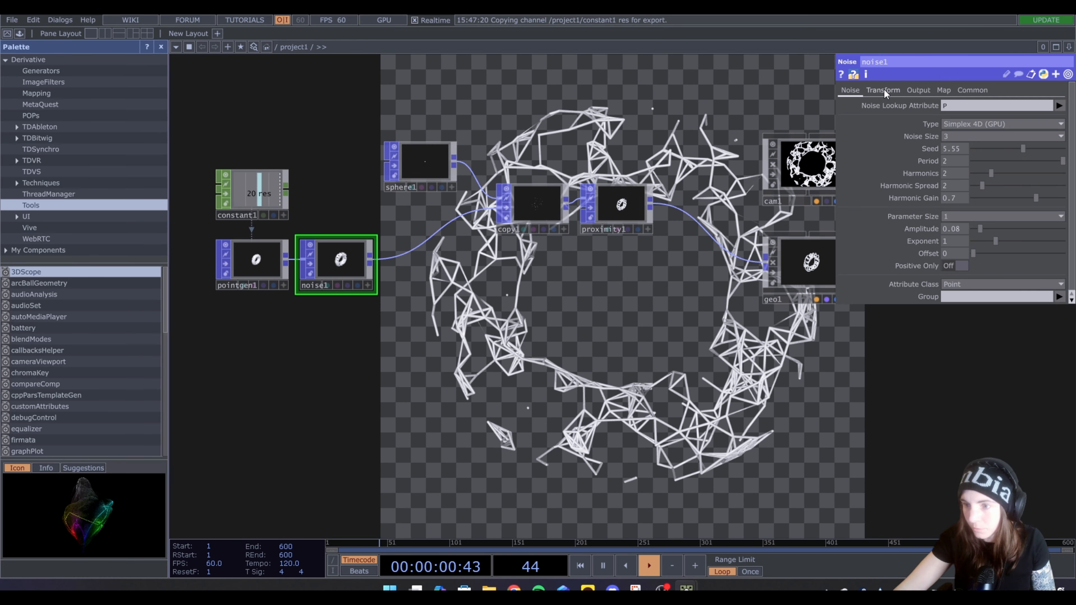
# Animate noise1 by setting its Translate 4D to the expression absTime.seconds*0.1
pyautogui.click(883, 90)
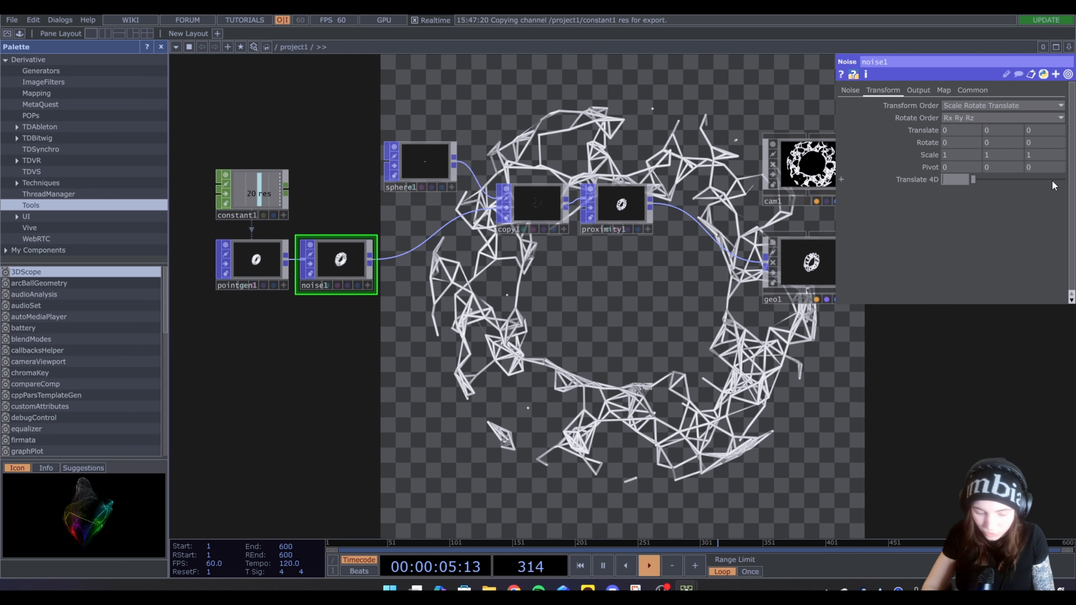
pyautogui.write('abs')
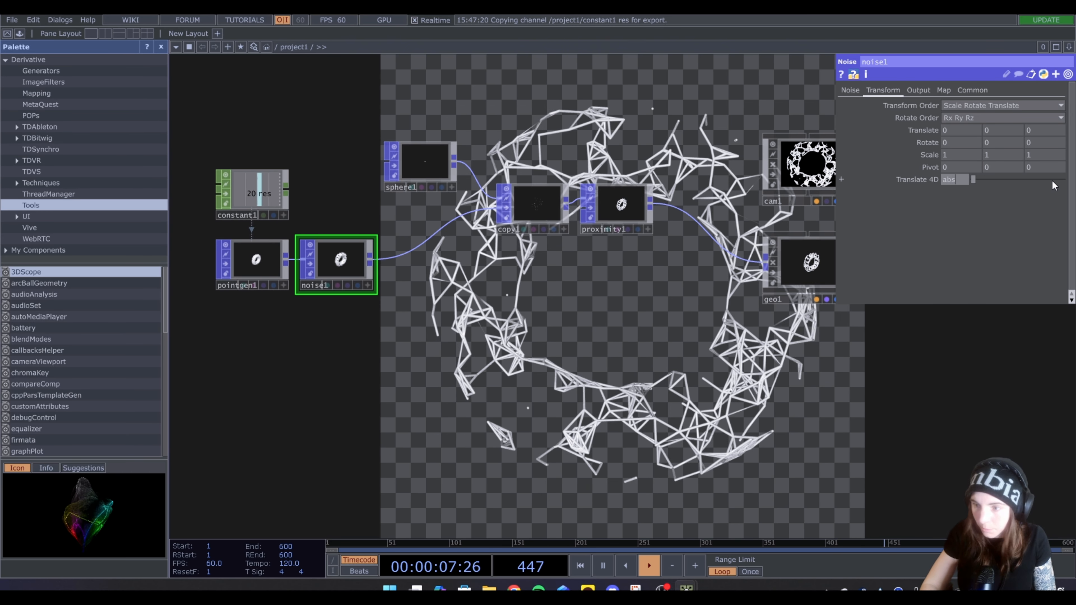
pyautogui.write('Tim')
pyautogui.write('e.second')
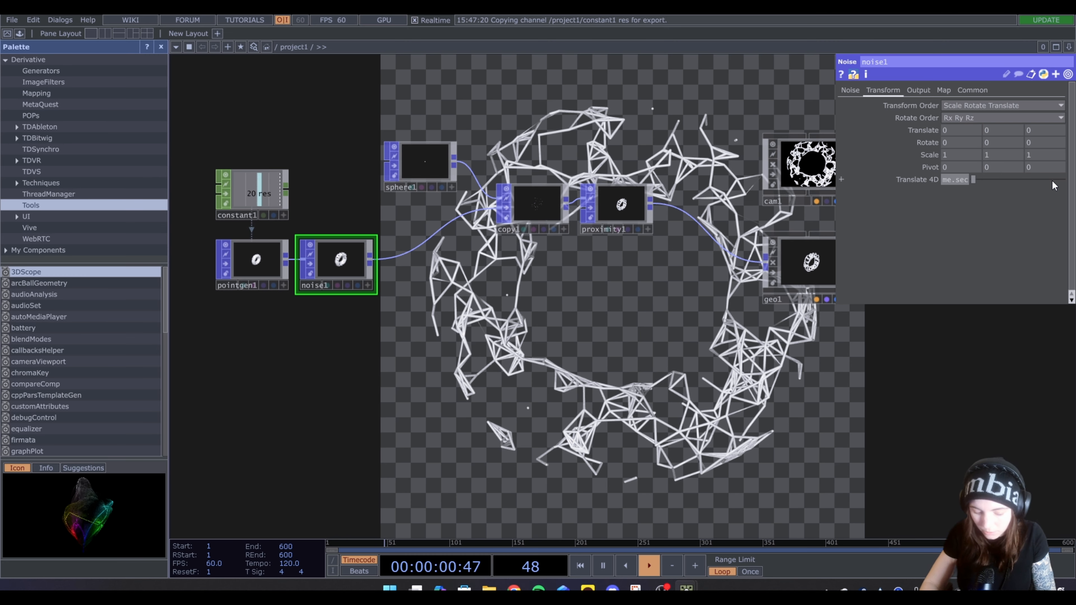
pyautogui.write('s*0.1')
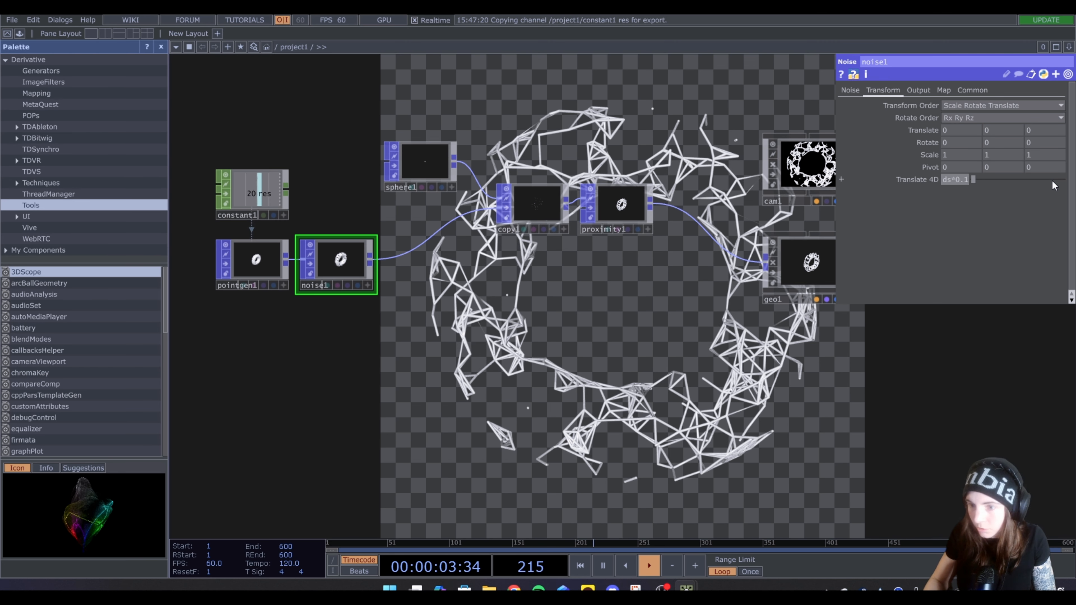
pyautogui.press('Return')
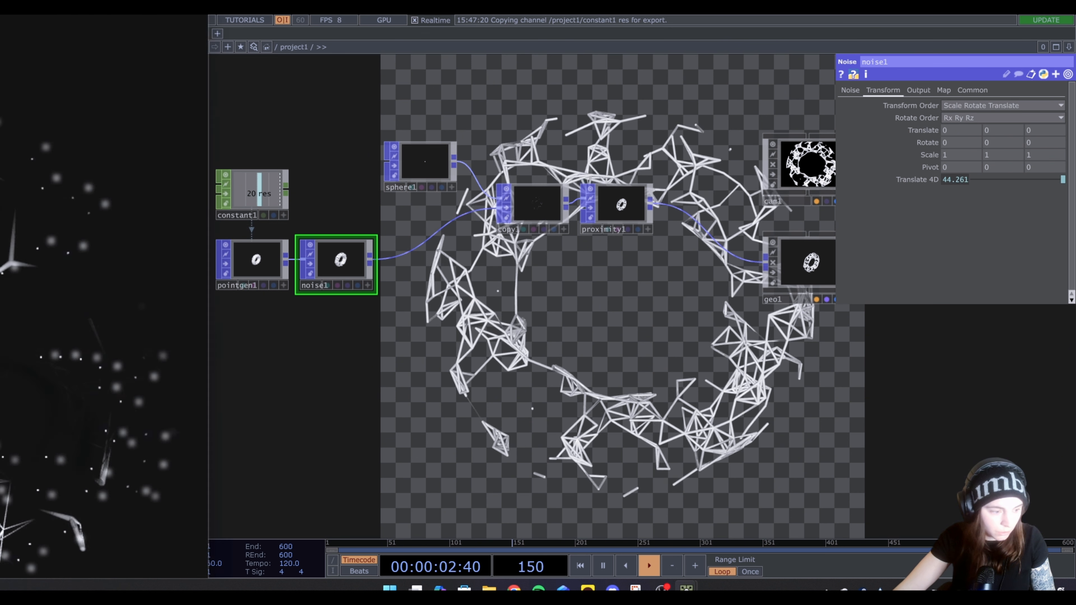
# Examine the animated null1 output in its maximized viewer window and close it
pyautogui.moveTo(0, 26); pyautogui.dragTo(588, 100)
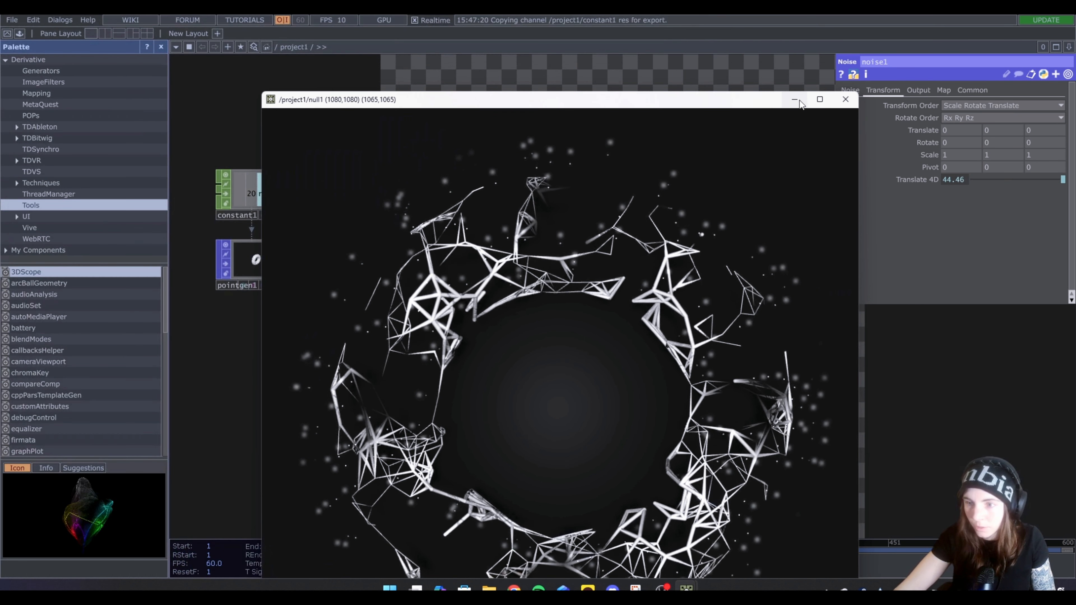
pyautogui.click(820, 99)
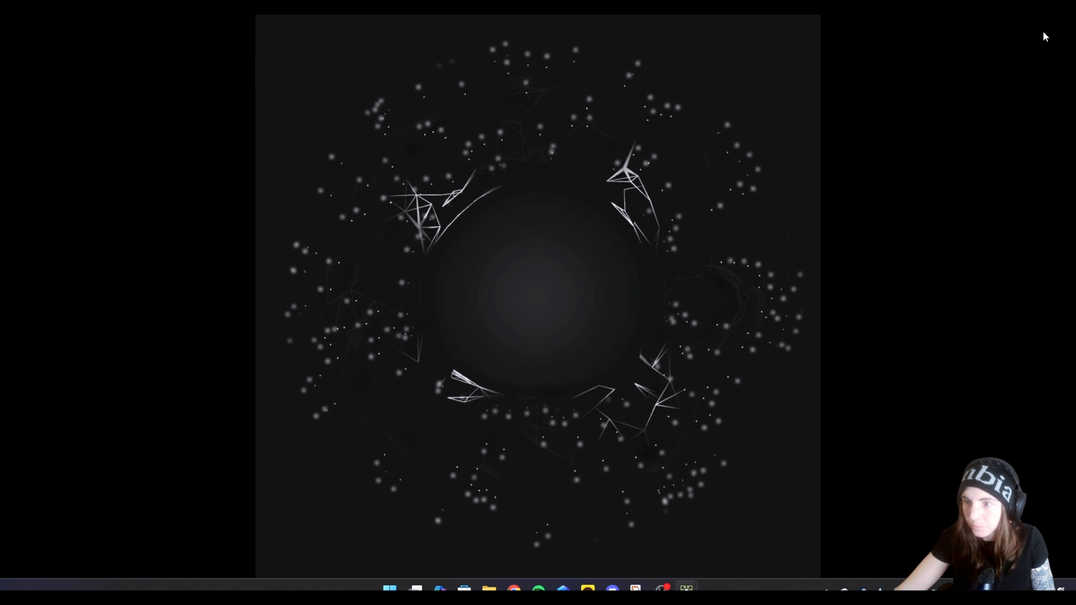
pyautogui.press('Escape')
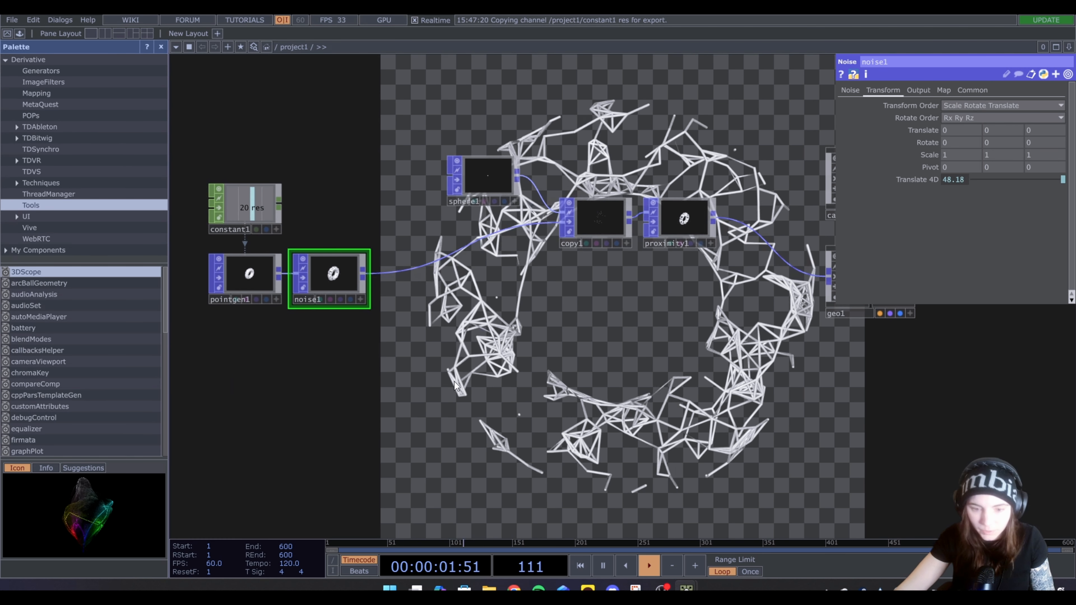
# Create a Ramp TOP in the empty area below noise1
pyautogui.press('Tab')
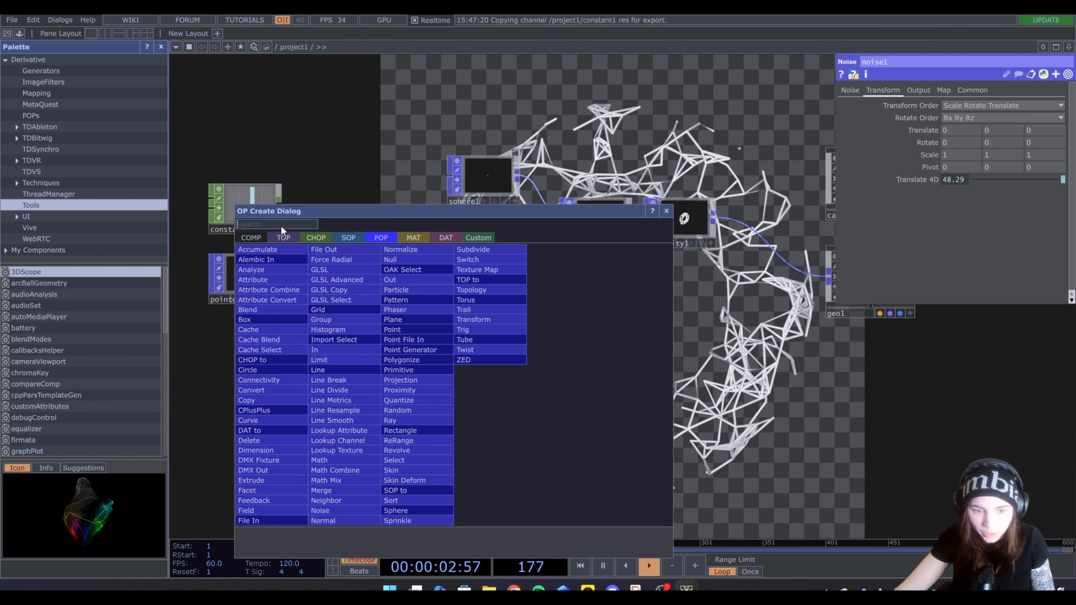
pyautogui.click(280, 237)
pyautogui.write('r')
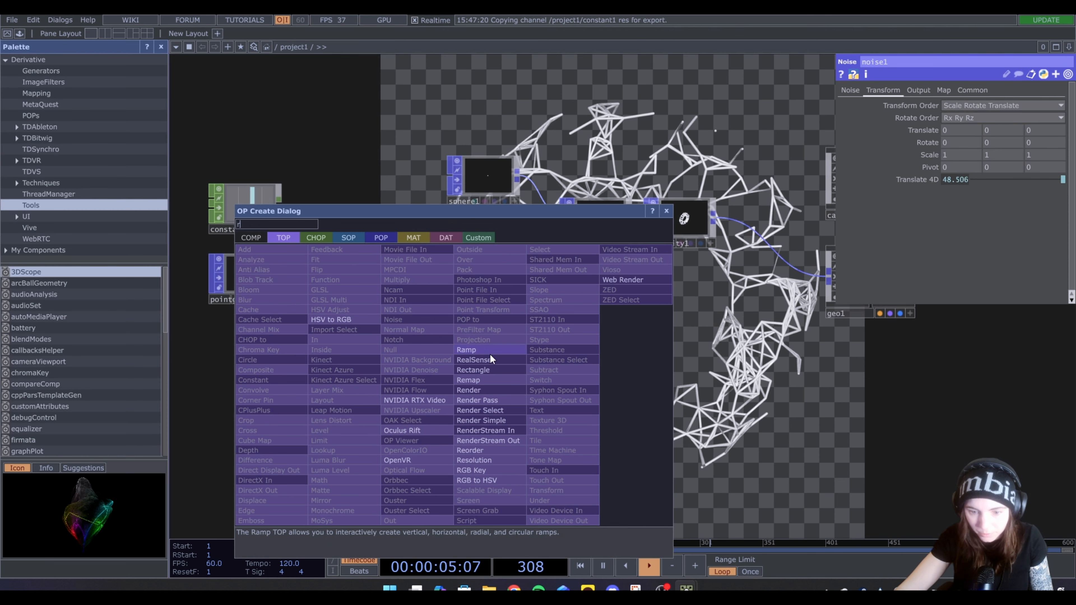
pyautogui.click(490, 354)
pyautogui.click(348, 393)
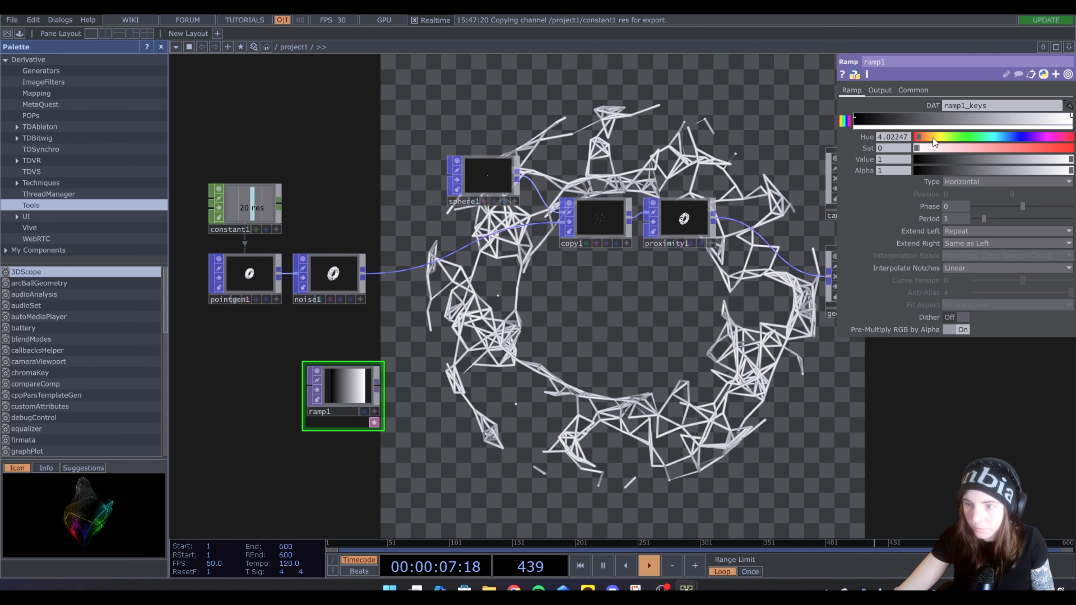
# Link both of ramp1's Resolution values to constant1's res channel as CHOP references
pyautogui.click(913, 90)
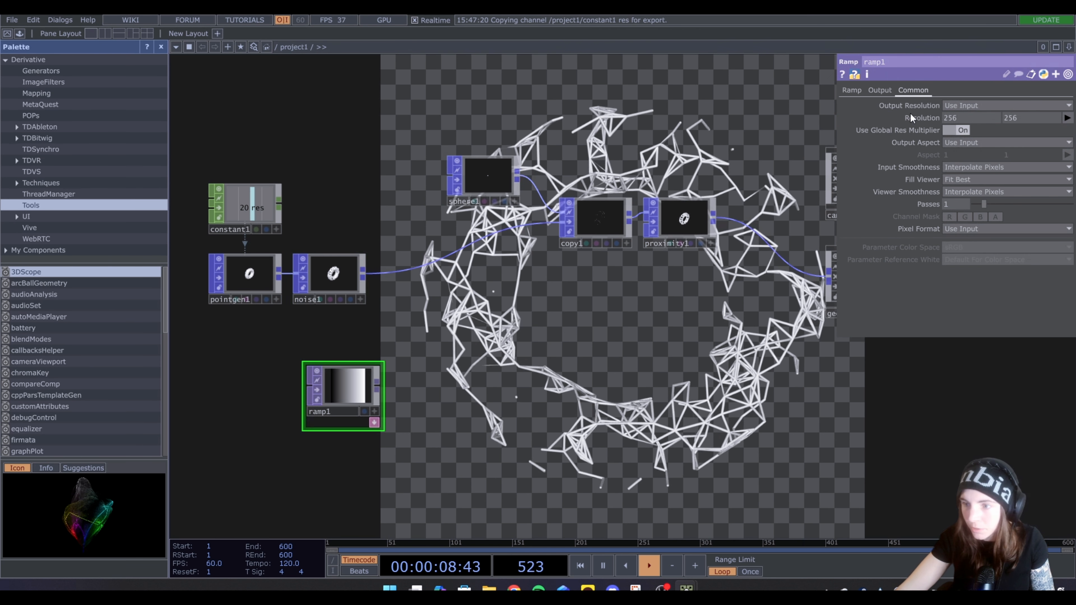
pyautogui.click(276, 229)
pyautogui.moveTo(256, 210); pyautogui.dragTo(967, 115)
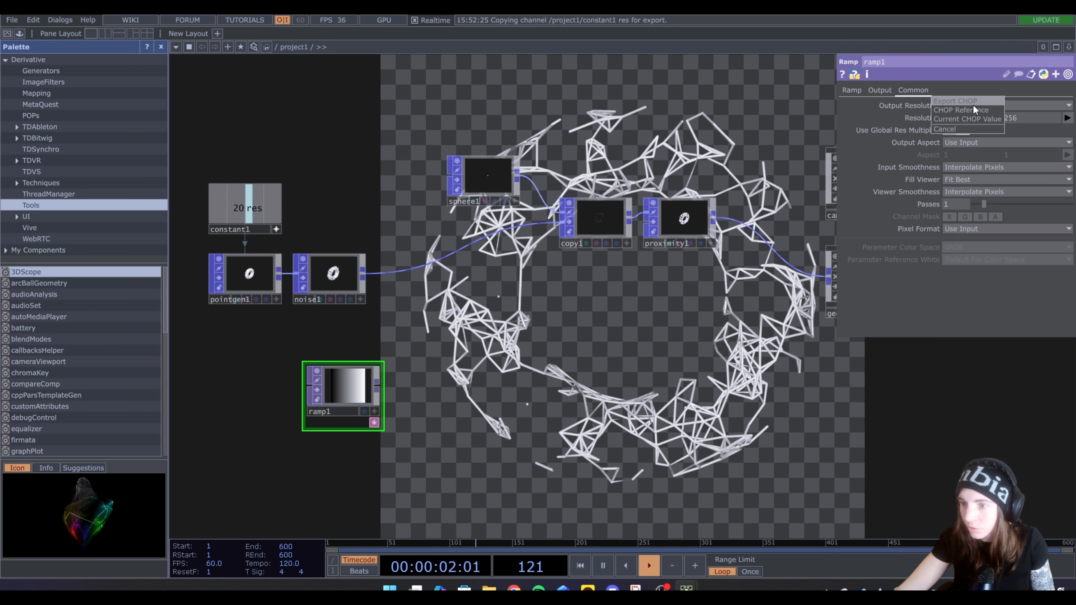
pyautogui.click(973, 104)
pyautogui.moveTo(254, 209); pyautogui.dragTo(981, 114)
pyautogui.click(1033, 121)
pyautogui.click(984, 112)
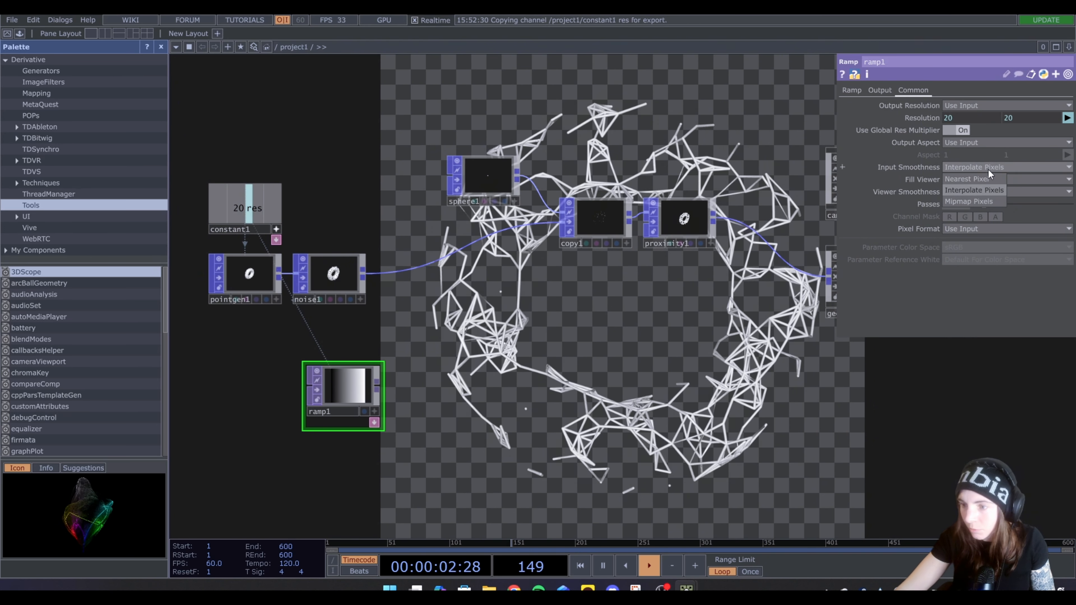
# Set ramp1's Input Smoothness and Viewer Smoothness to Nearest Pixel
pyautogui.click(989, 171)
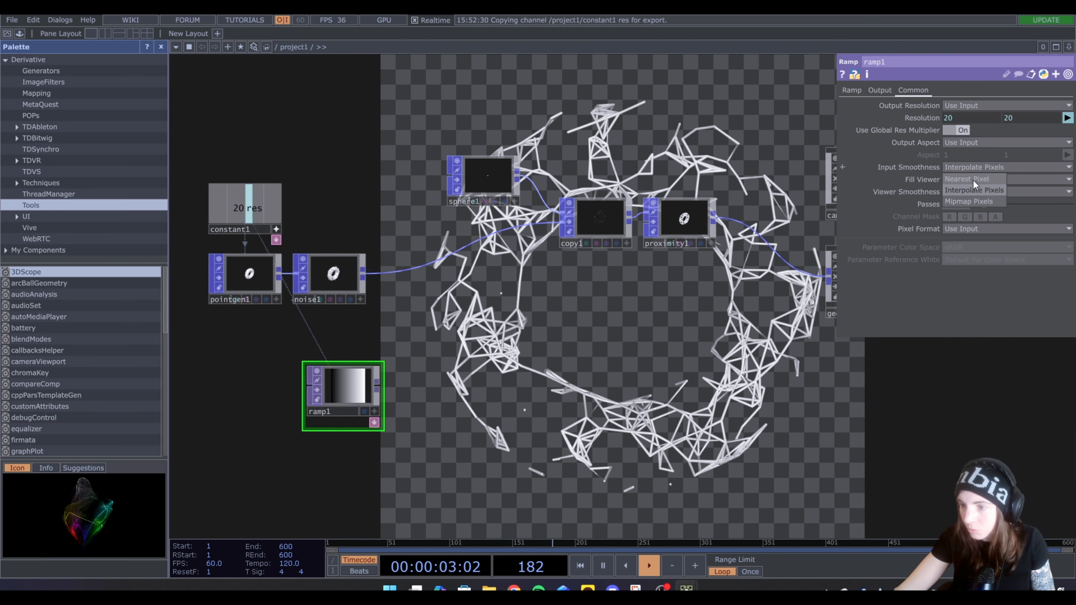
pyautogui.click(973, 180)
pyautogui.click(965, 192)
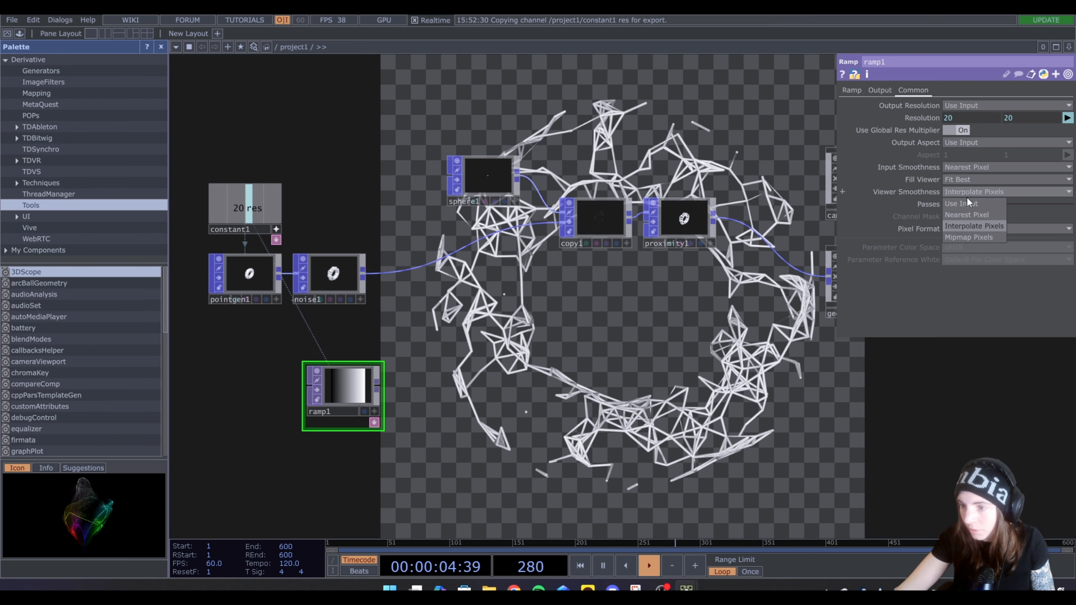
pyautogui.click(964, 215)
# Change ramp1's Type to Circular
pyautogui.click(852, 91)
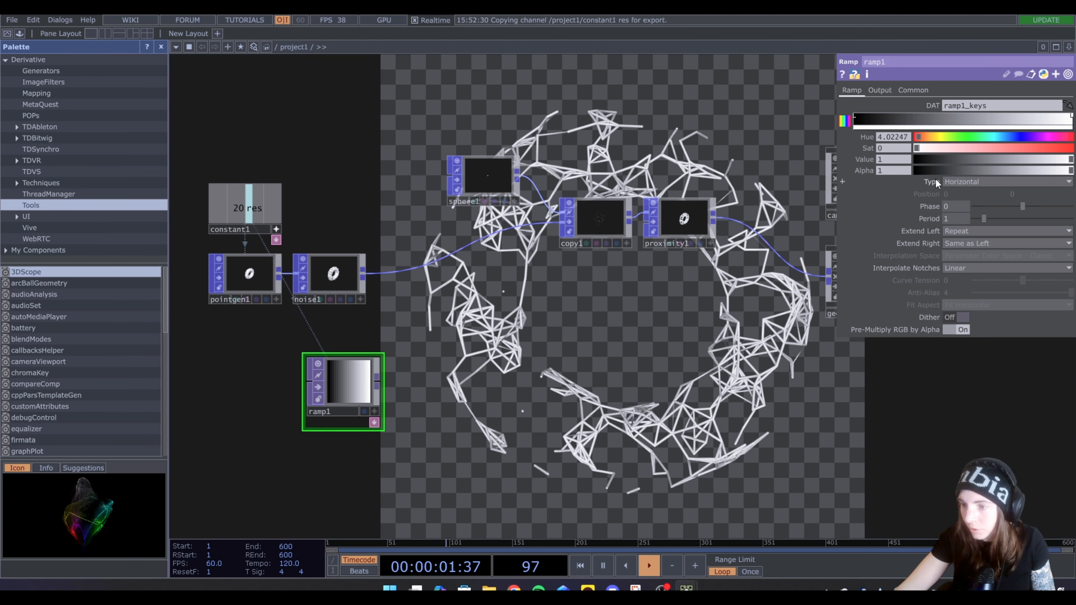
pyautogui.click(958, 182)
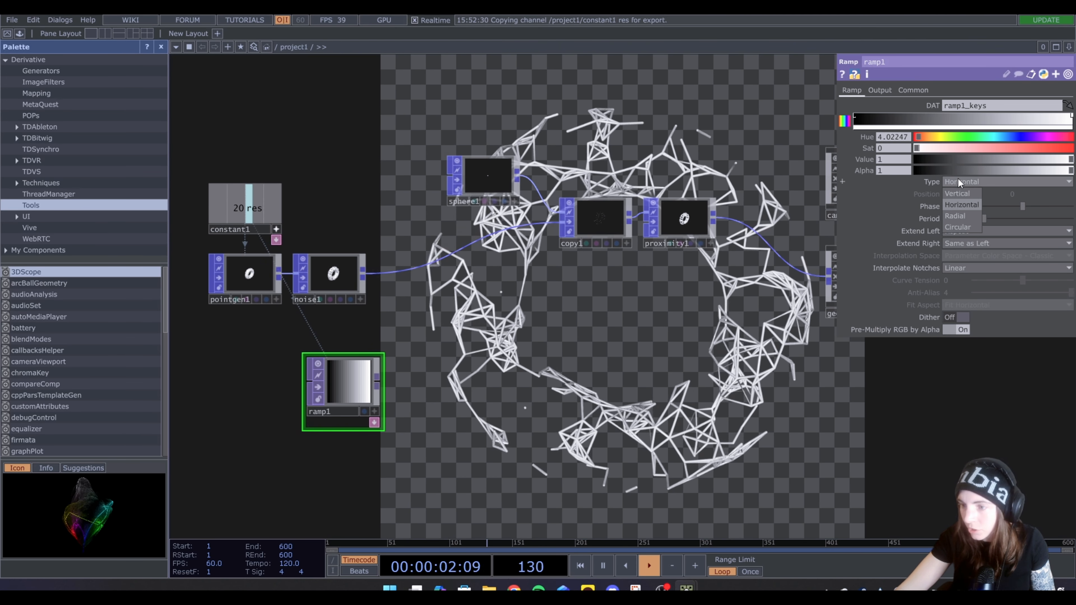
pyautogui.click(964, 226)
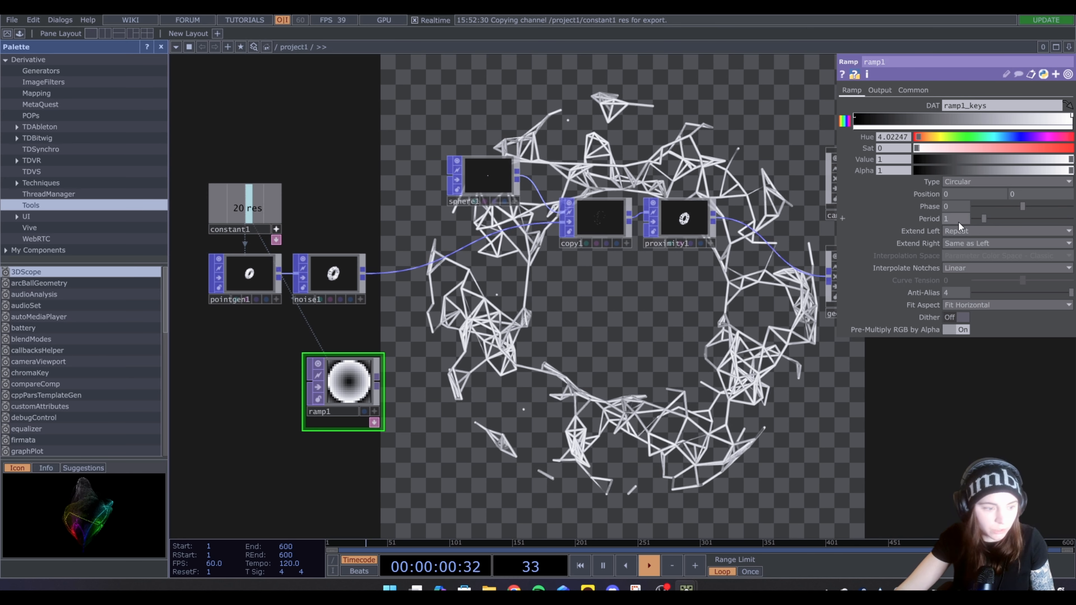
# Set ramp1's Period to 10 and its Phase to 0.08
pyautogui.moveTo(983, 218)
pyautogui.mouseDown()
pyautogui.moveTo(1074, 220)
pyautogui.moveTo(965, 223)
pyautogui.moveTo(982, 221)
pyautogui.mouseUp()
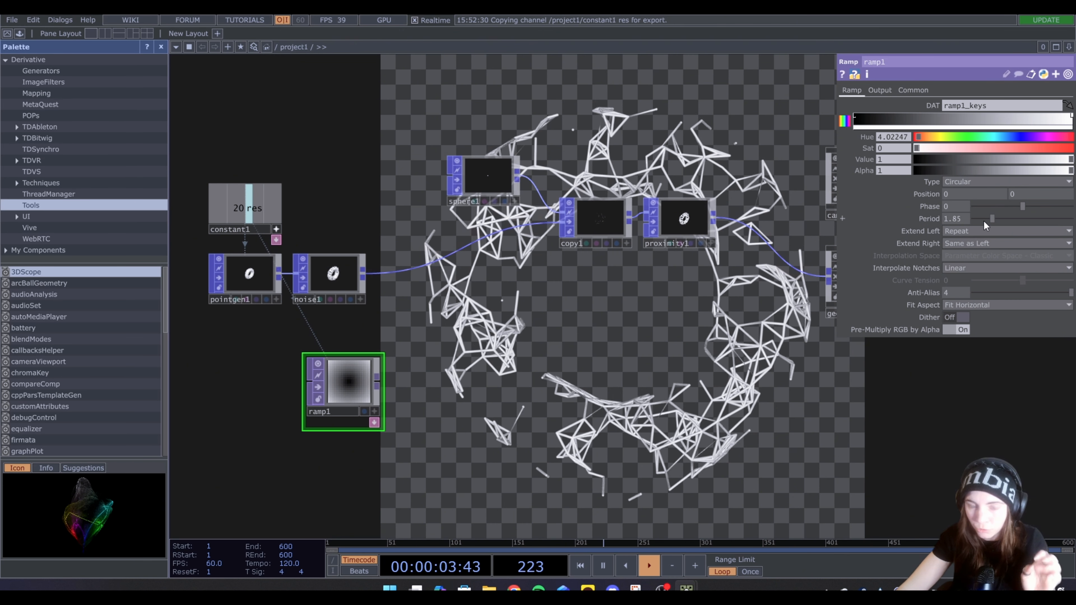
pyautogui.moveTo(984, 221); pyautogui.dragTo(986, 220)
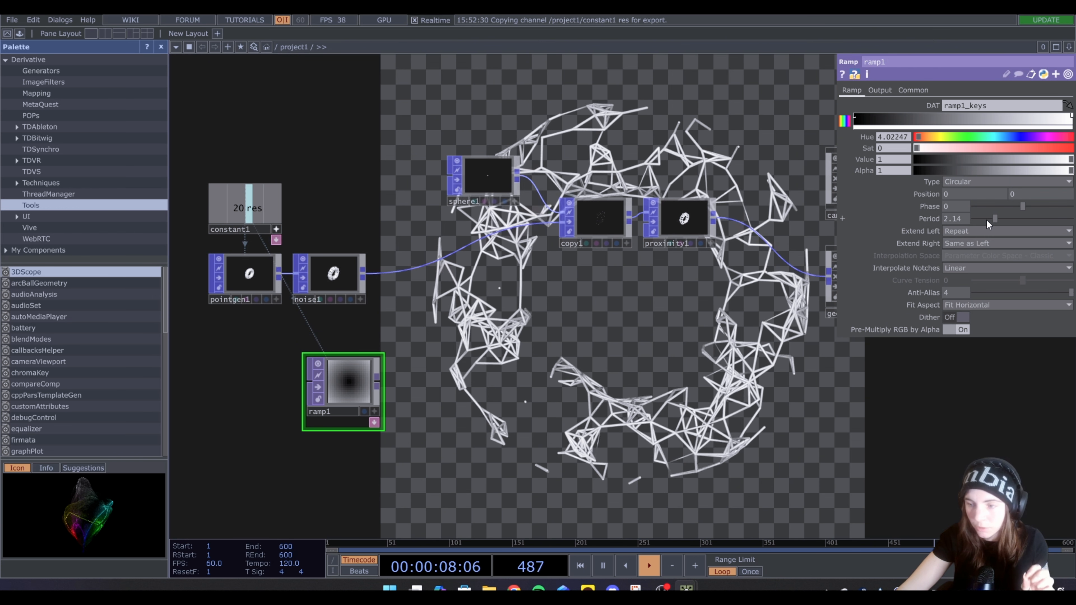
pyautogui.moveTo(985, 219); pyautogui.dragTo(1033, 231)
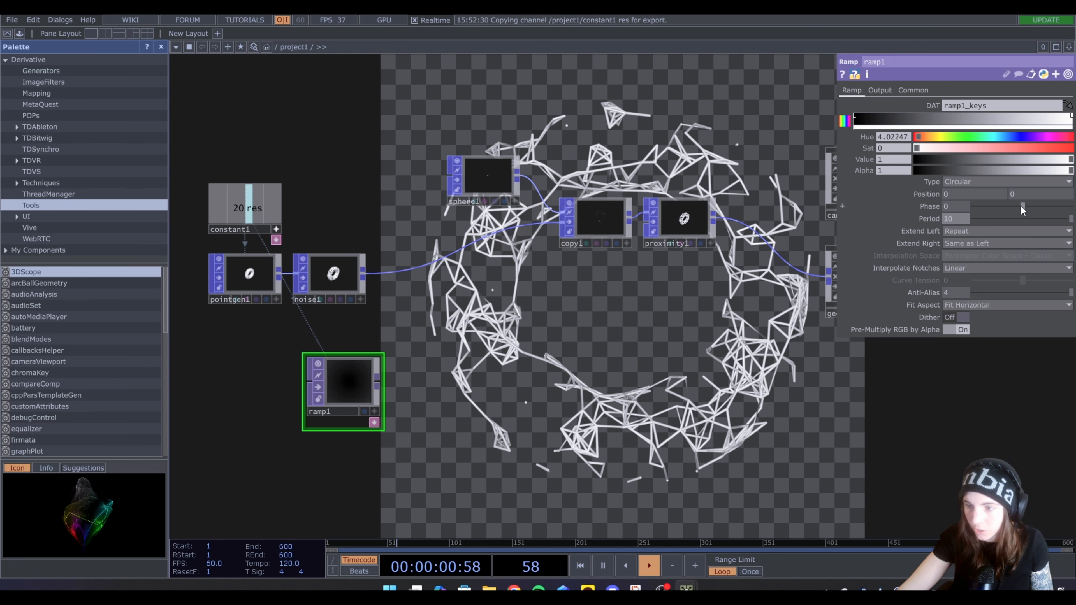
pyautogui.moveTo(1020, 205); pyautogui.dragTo(1004, 208)
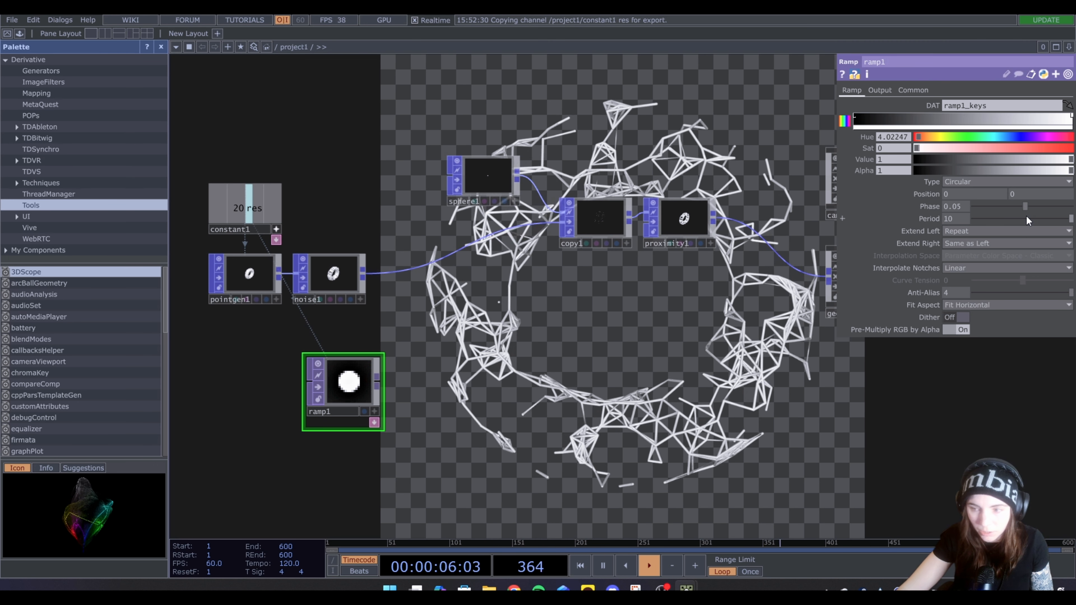
pyautogui.moveTo(1025, 215); pyautogui.dragTo(1024, 214)
pyautogui.moveTo(1025, 215); pyautogui.dragTo(1027, 214)
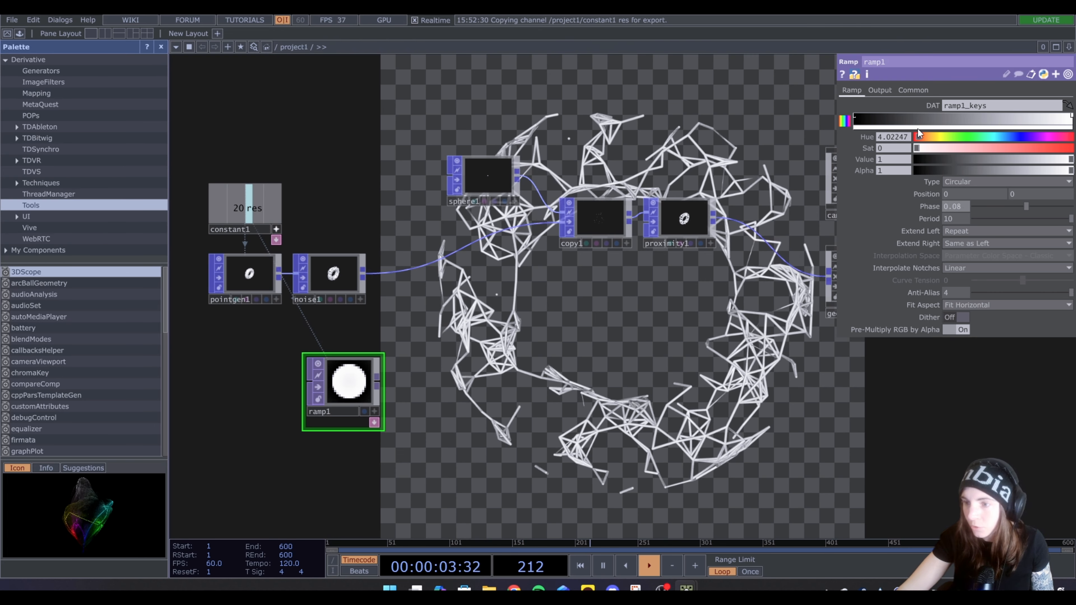
# Add two intermediate color stops to ramp1's gradient, at about one third and two thirds of its length
pyautogui.click(925, 115)
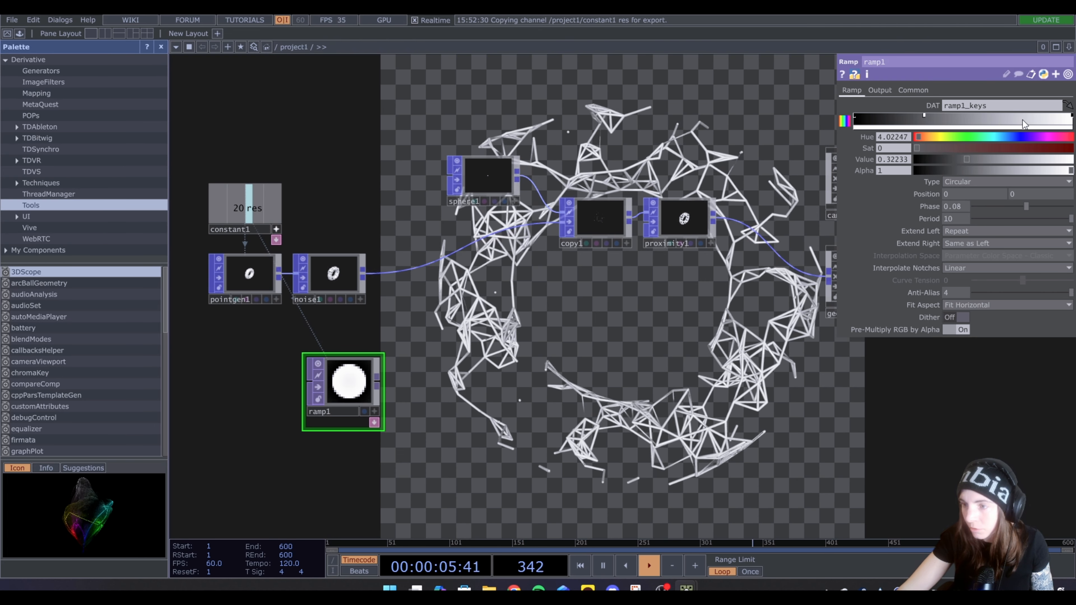
pyautogui.click(1002, 114)
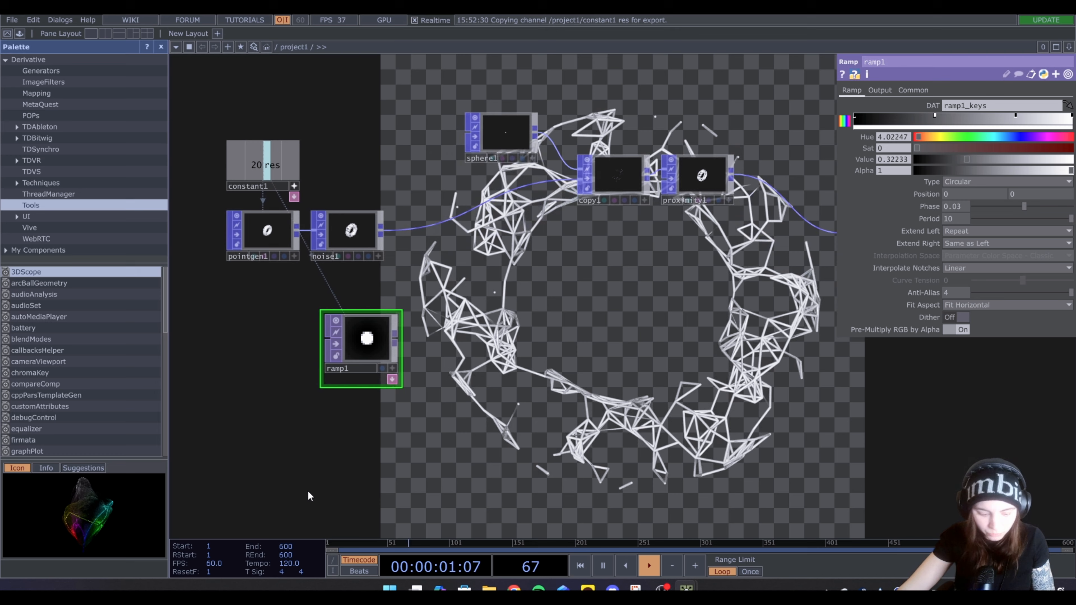
# Add a Pattern CHOP below ramp1 and set its Length to 600
pyautogui.press('Tab')
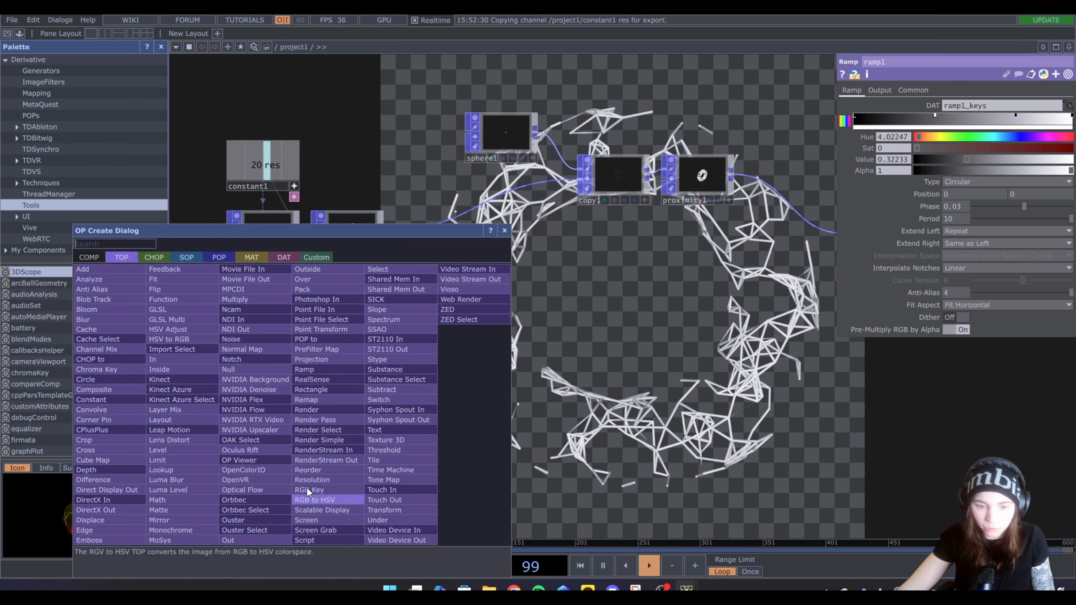
pyautogui.click(155, 257)
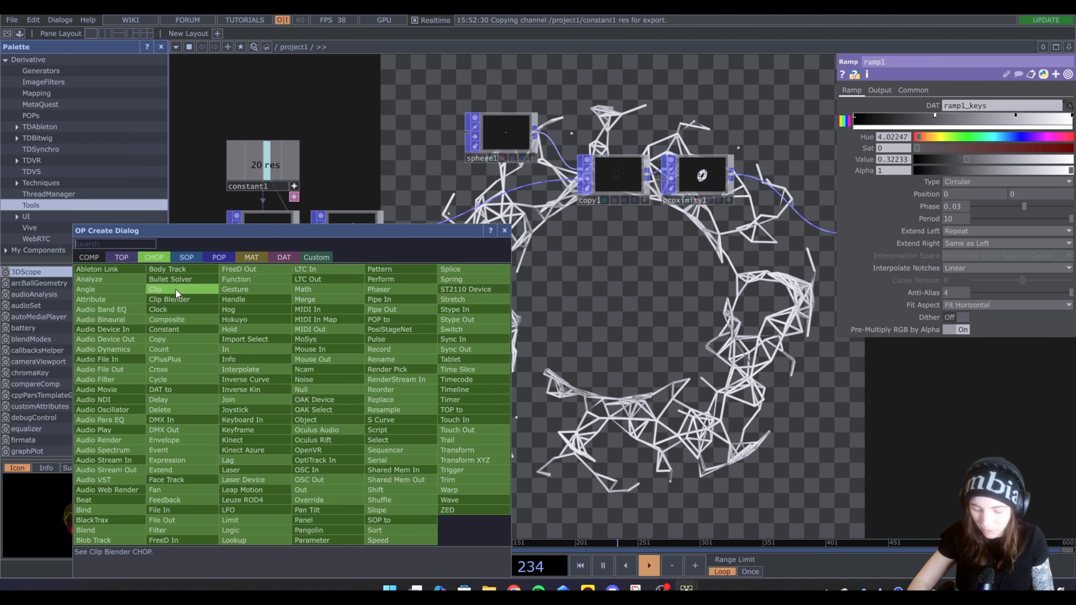
pyautogui.write('pa')
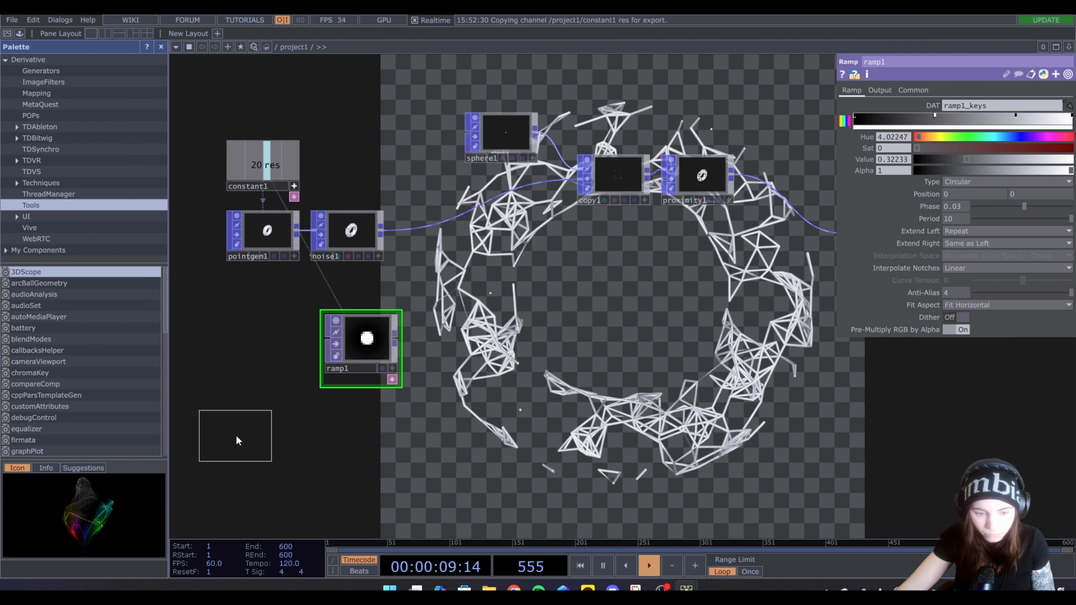
pyautogui.click(240, 433)
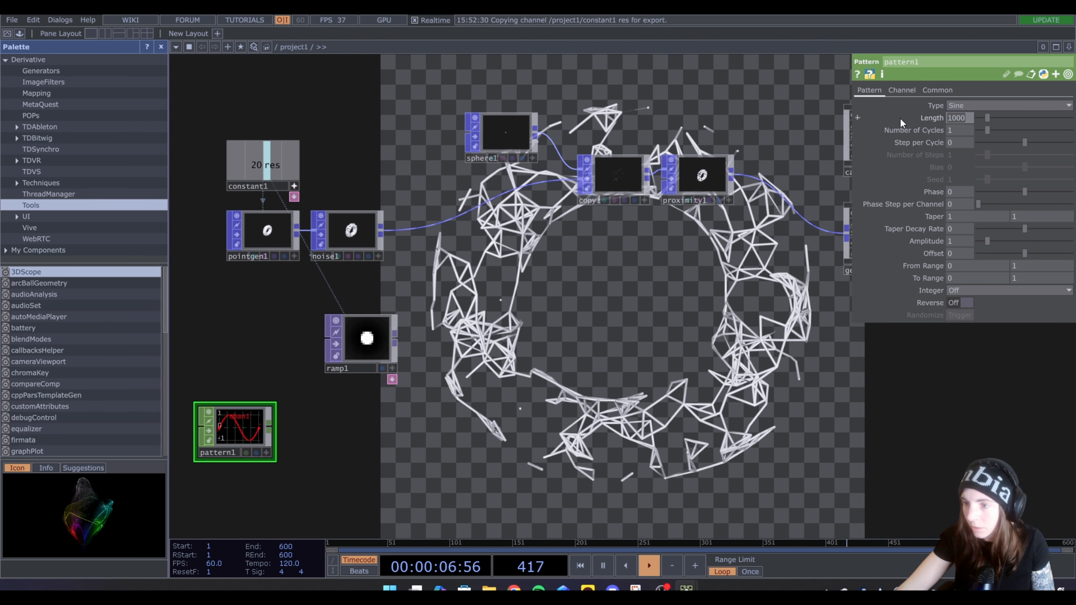
pyautogui.write('600')
pyautogui.press('Return')
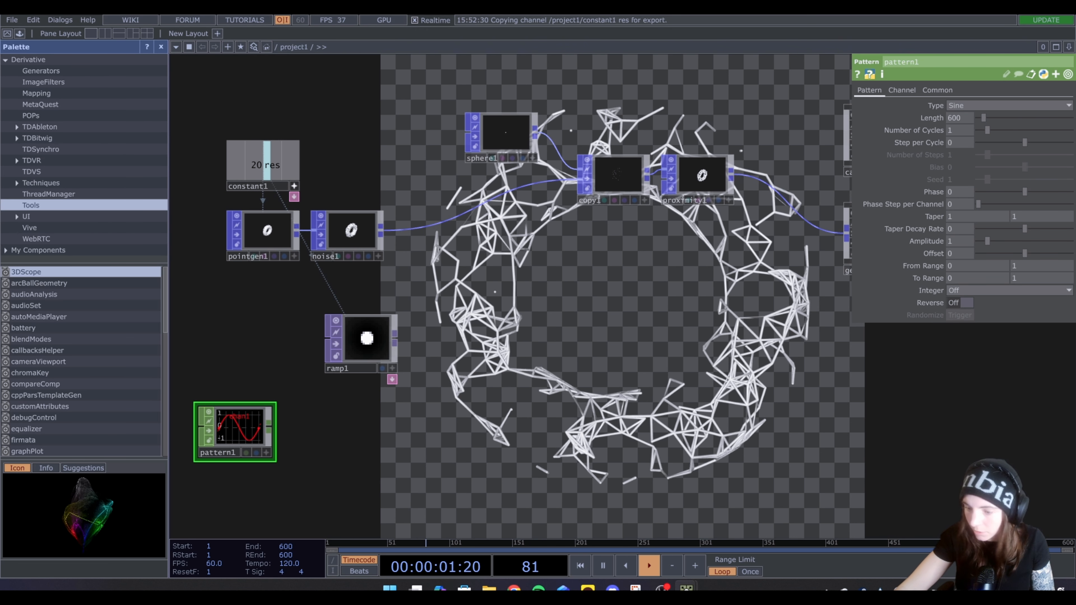
pyautogui.click(282, 548)
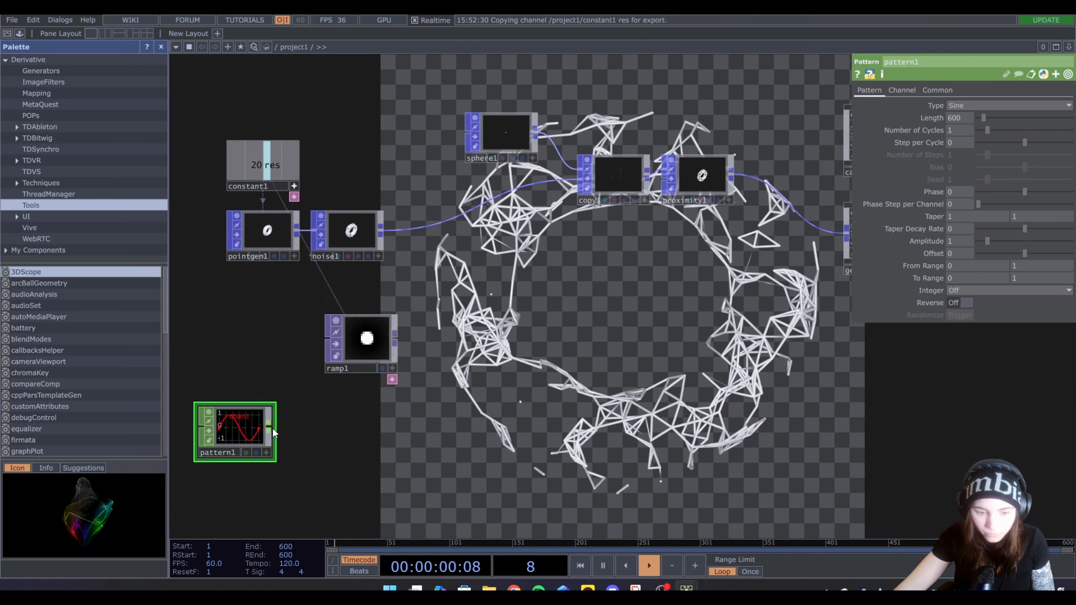
# Connect a Time Slice CHOP to the output of pattern1
pyautogui.press('Tab')
pyautogui.write('ti')
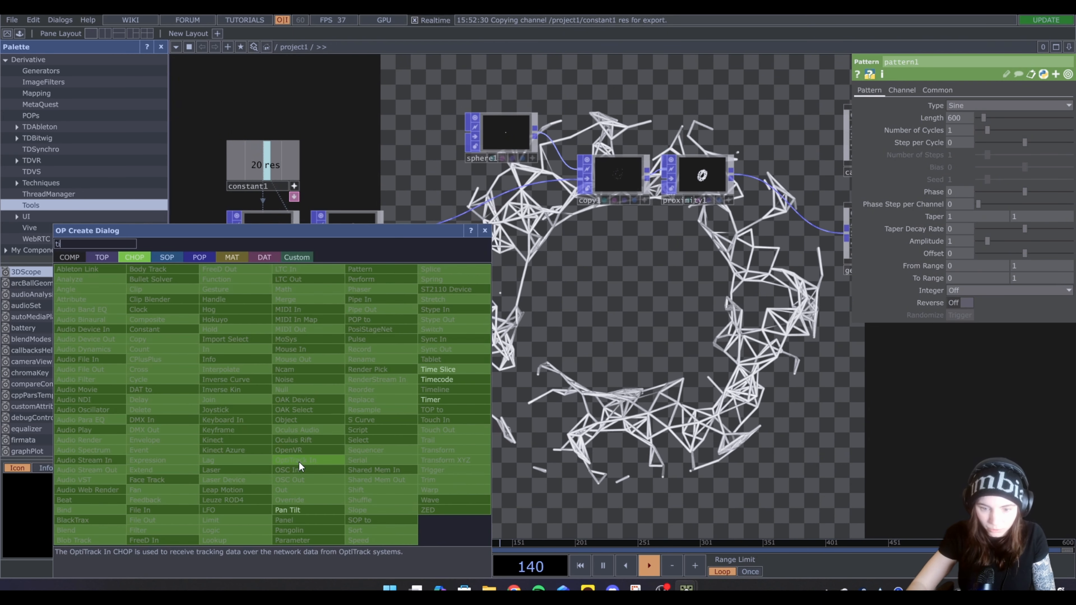
pyautogui.click(458, 365)
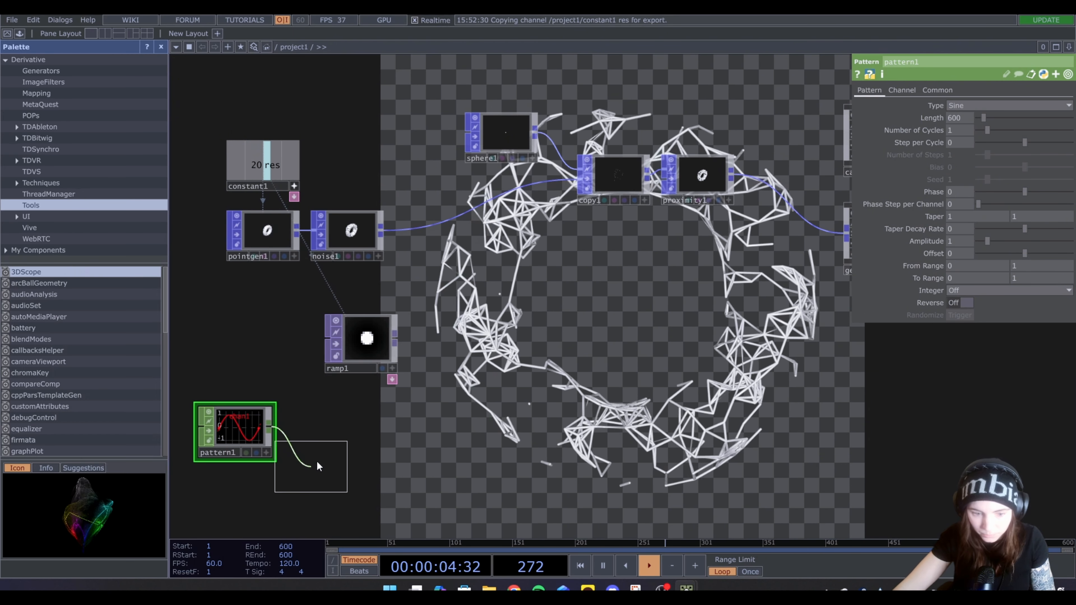
pyautogui.click(372, 428)
# Extend the chain after timeslice1 with a Math CHOP followed by a Null CHOP
pyautogui.rightClick(372, 427)
pyautogui.write('nul')
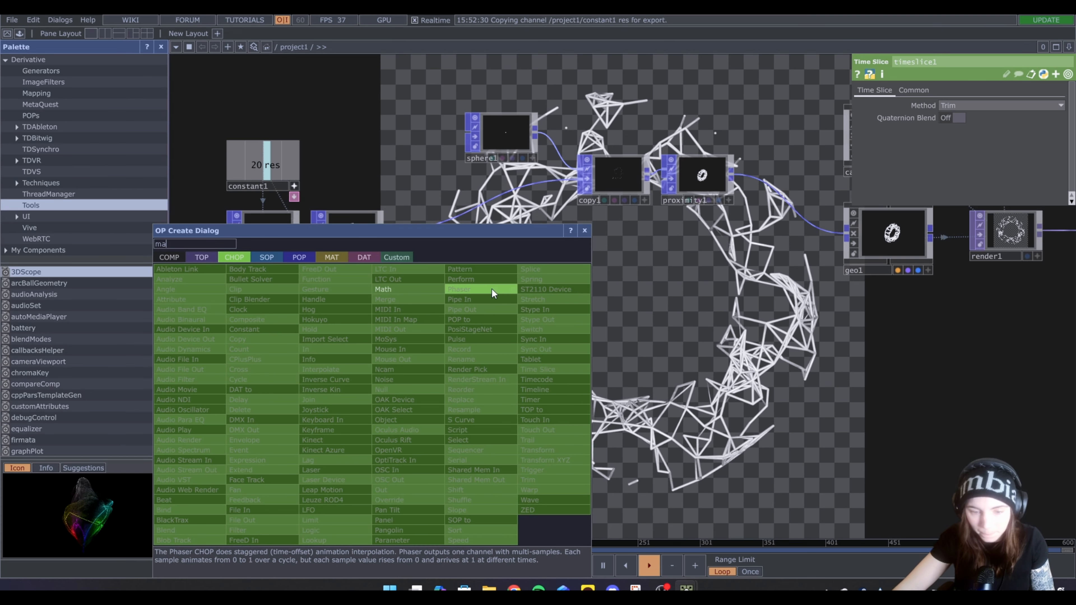
pyautogui.click(407, 295)
pyautogui.click(424, 432)
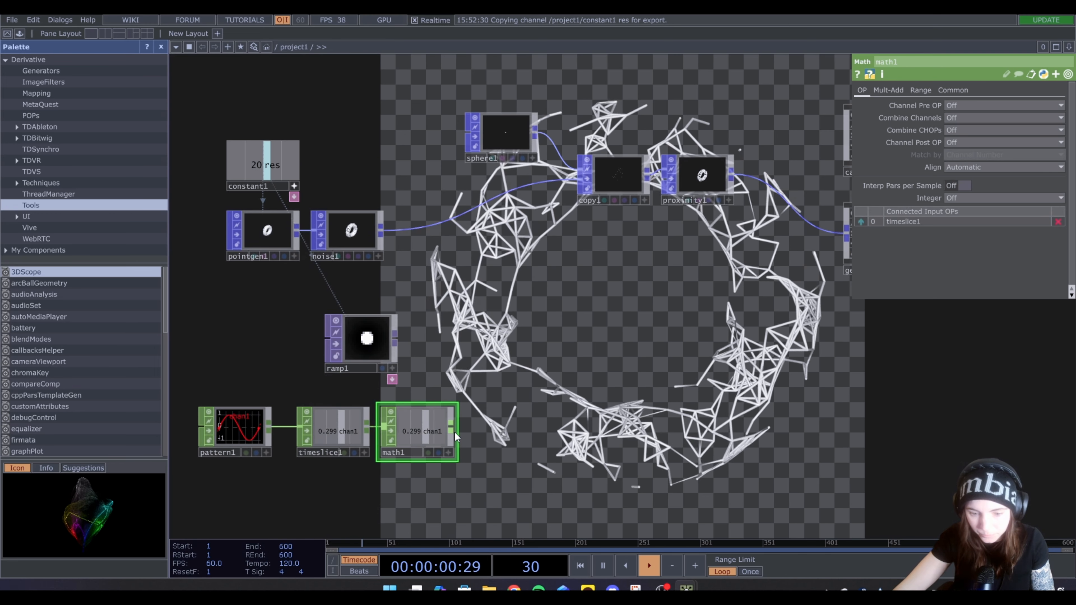
pyautogui.rightClick(455, 432)
pyautogui.write('nu')
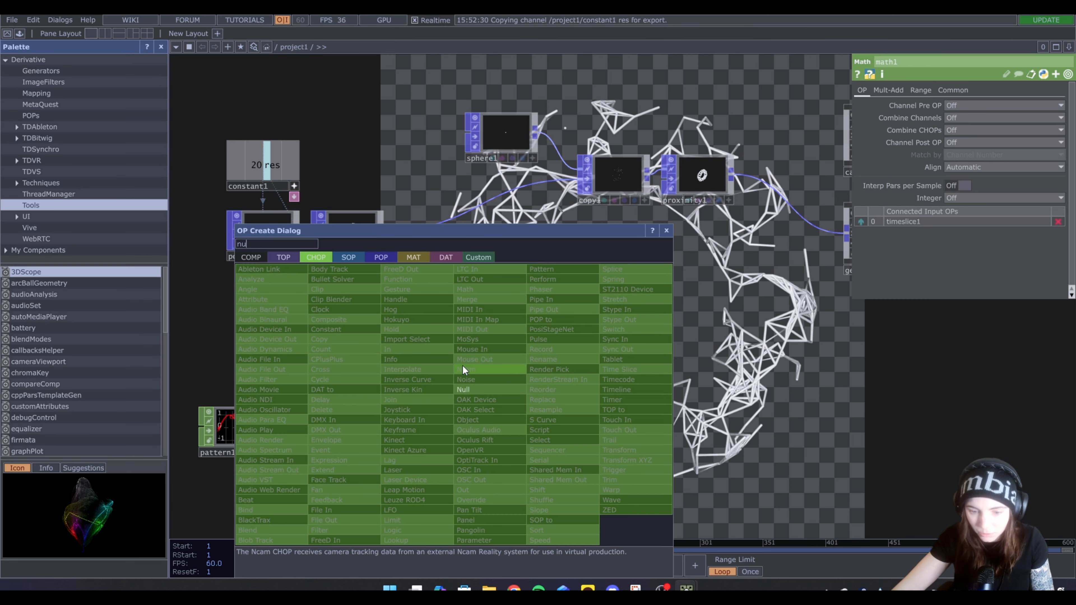
pyautogui.click(469, 390)
pyautogui.click(502, 431)
# Lower ramp1's Phase to -0.03 to try out the circle's change in size
pyautogui.click(361, 339)
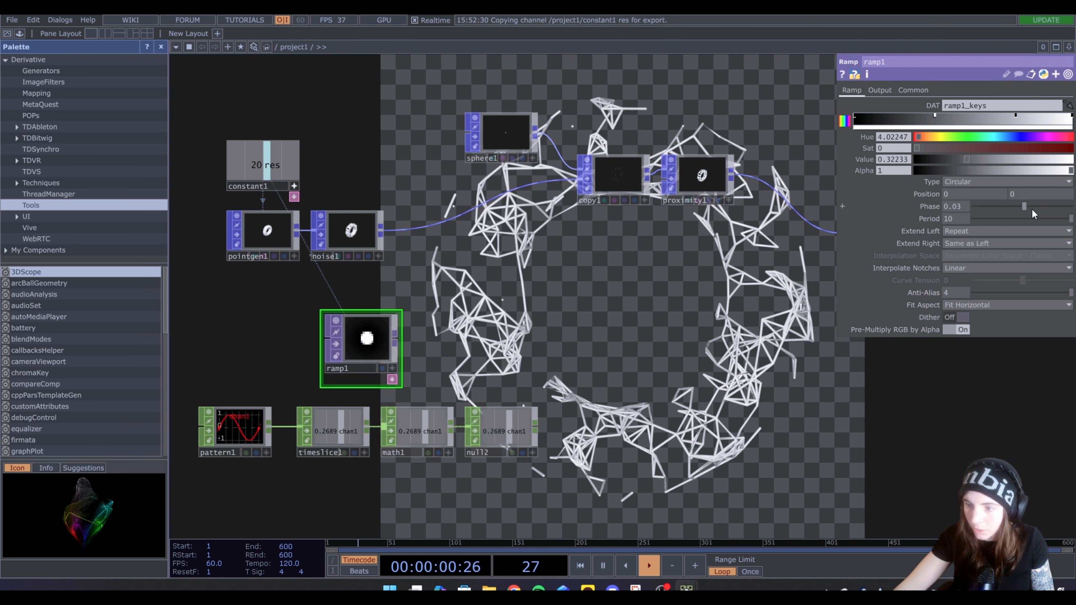
pyautogui.moveTo(1028, 207); pyautogui.dragTo(1018, 212)
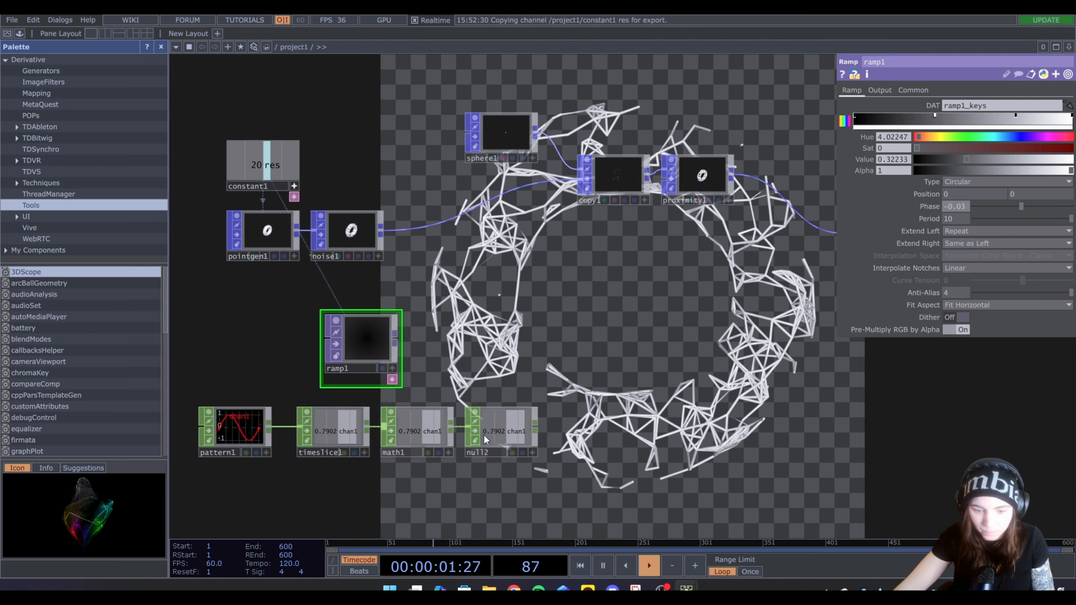
# Set the lower bound of math1's From Range to -1
pyautogui.click(417, 431)
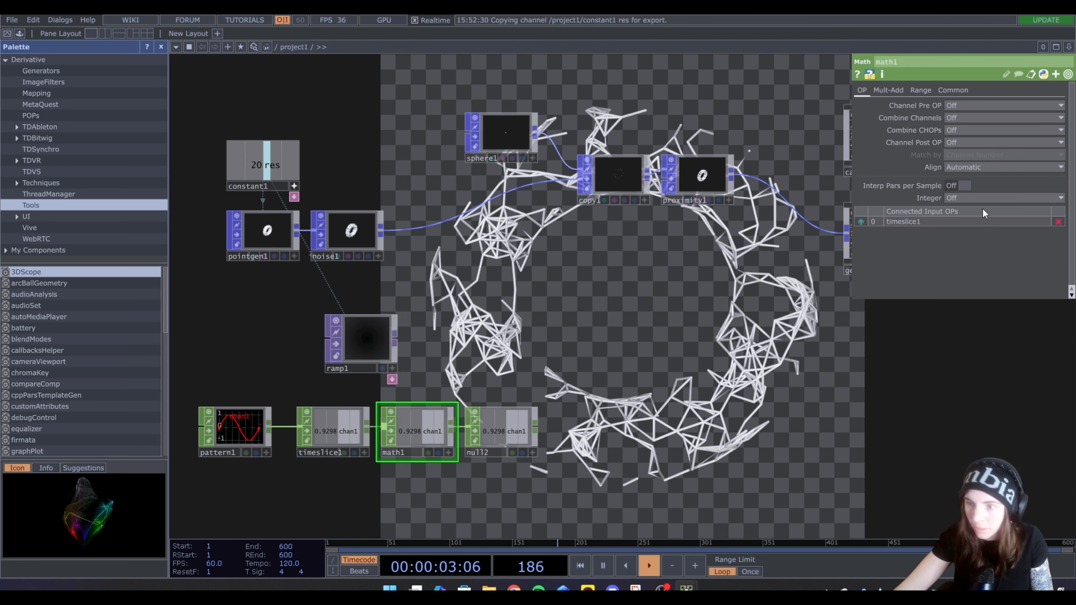
pyautogui.click(920, 89)
pyautogui.click(964, 107)
pyautogui.press('BackSpace')
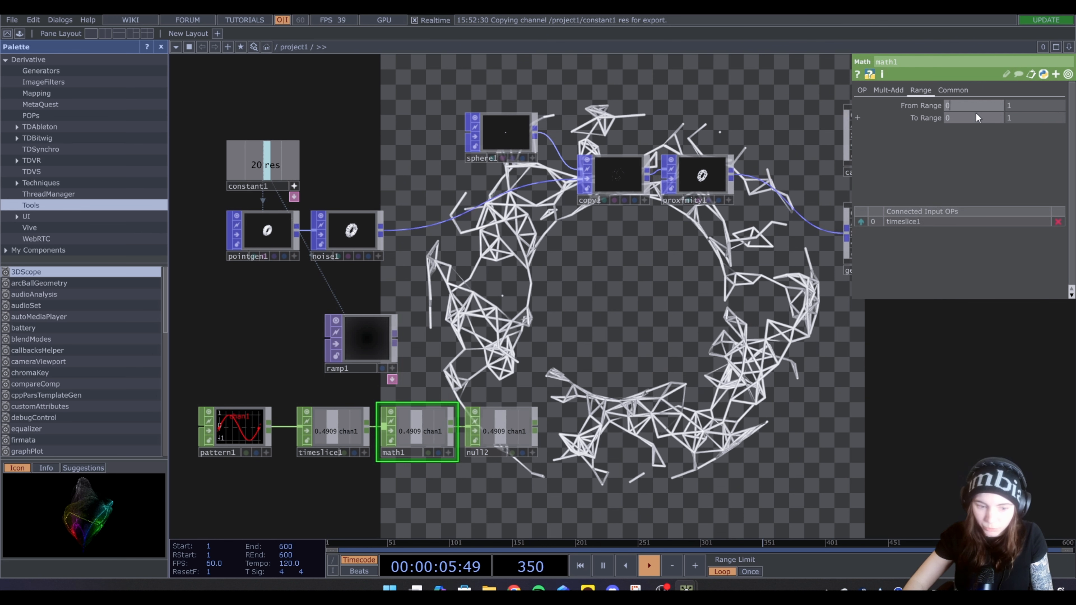
pyautogui.write('-1')
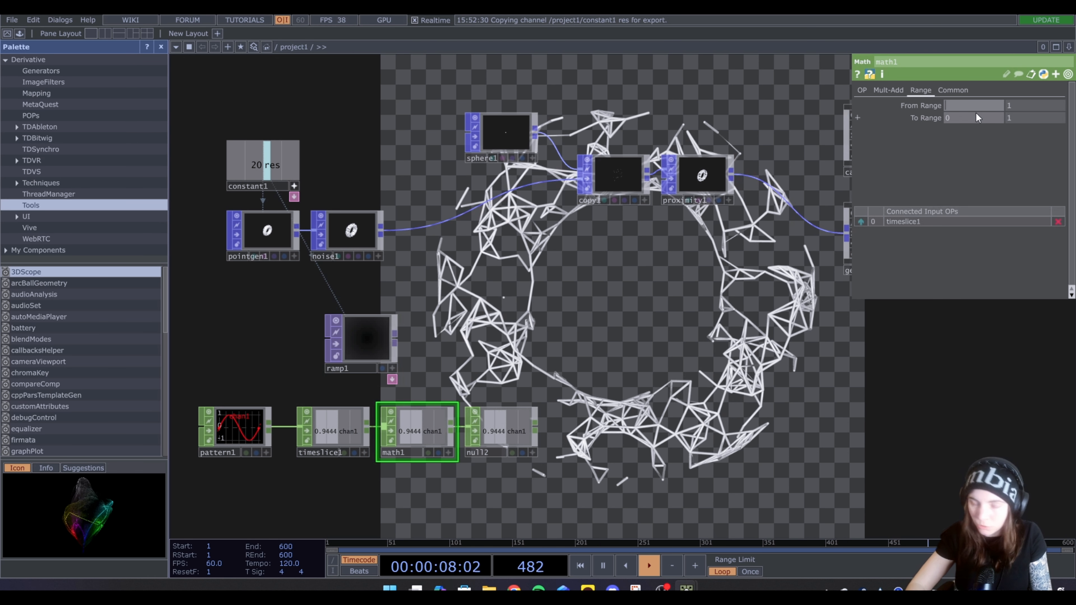
pyautogui.press('Return')
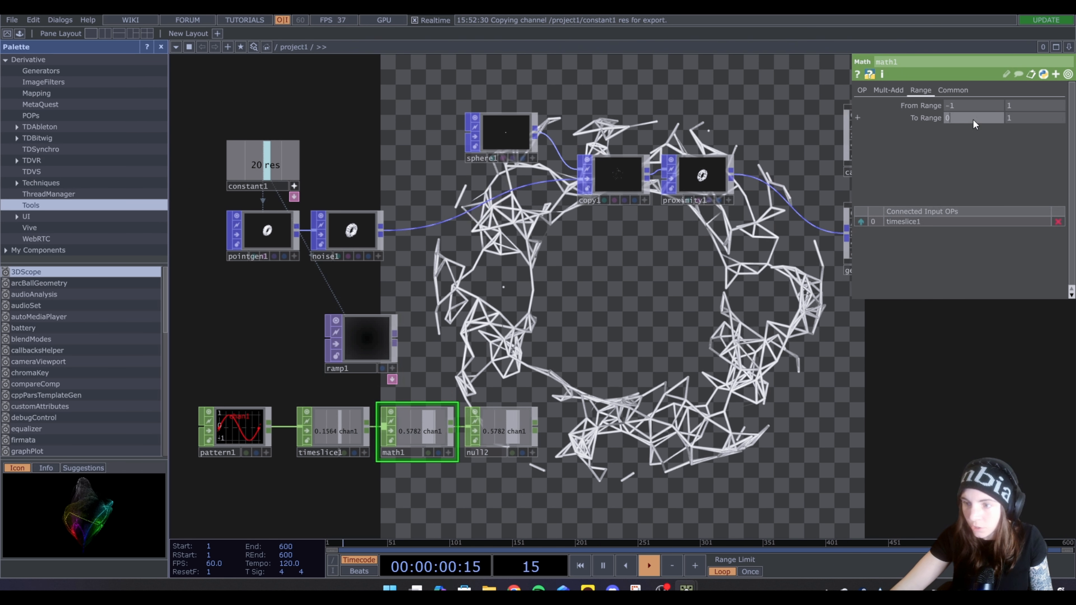
# Set math1's To Range to -1 and -0.9
pyautogui.press('BackSpace')
pyautogui.write('-1')
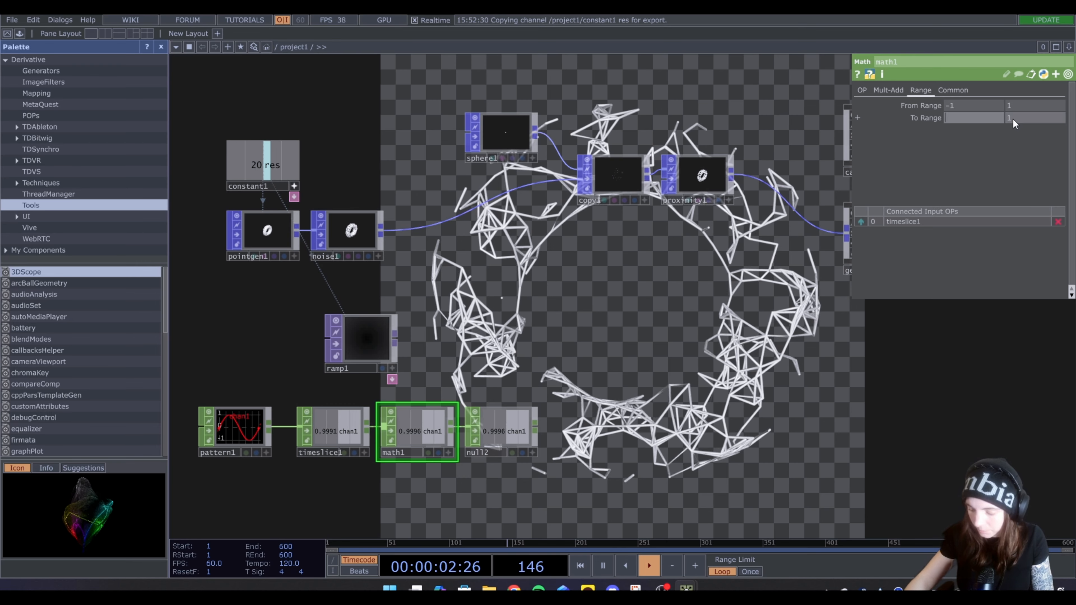
pyautogui.click(1013, 119)
pyautogui.press('BackSpace')
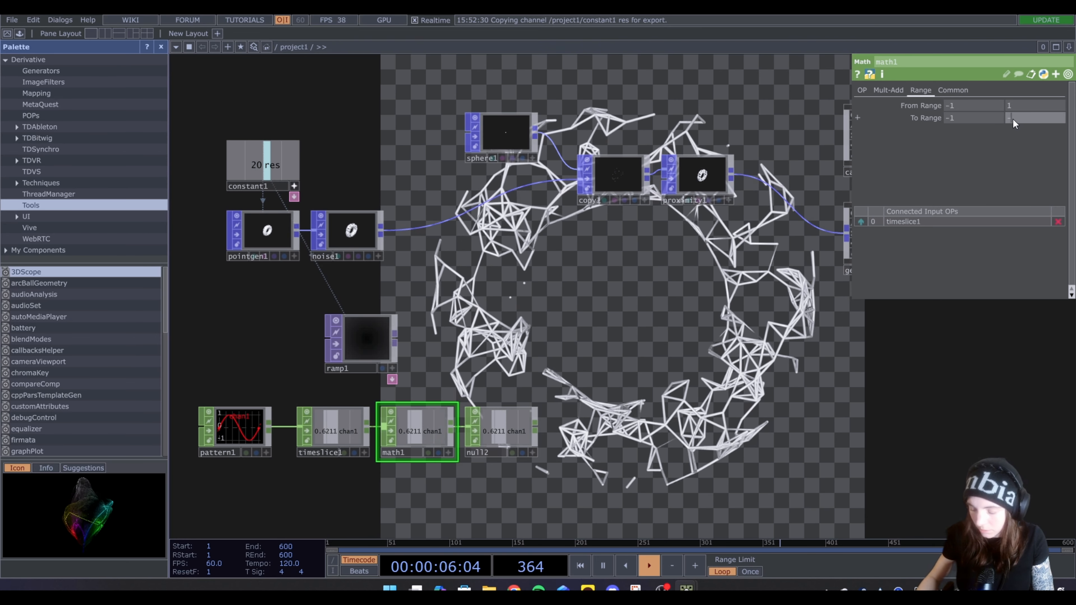
pyautogui.write('-0.9')
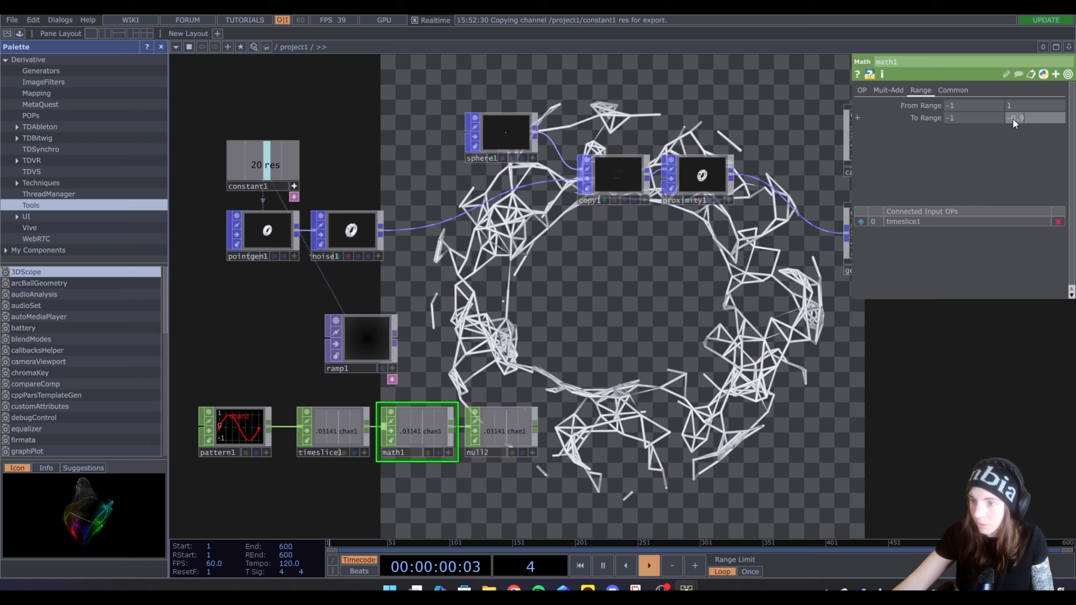
pyautogui.press('Return')
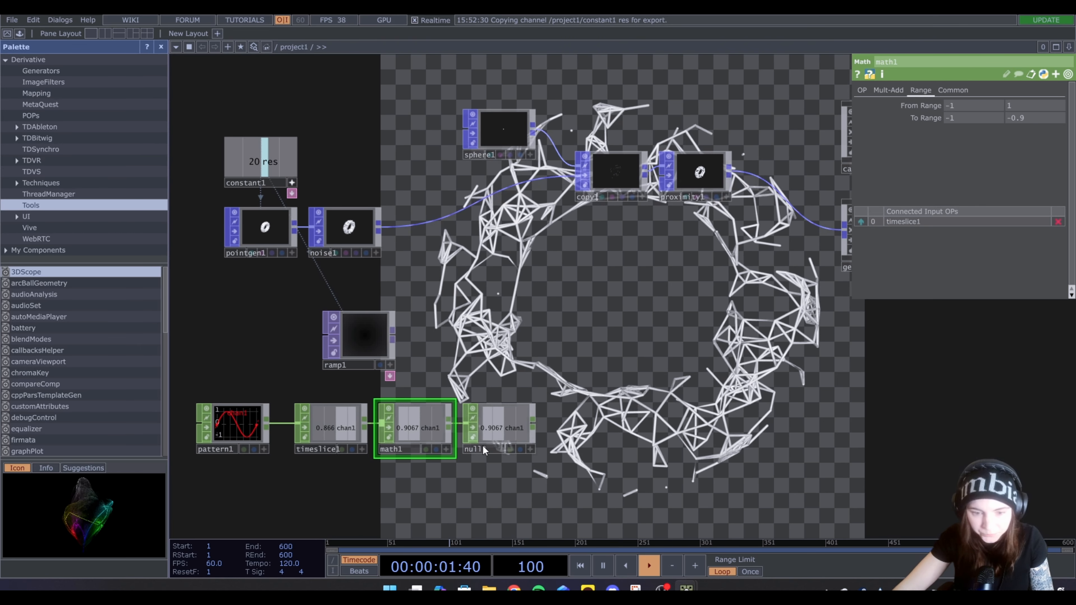
# Link ramp1's Phase to null2's chan1 channel as a CHOP reference
pyautogui.click(363, 330)
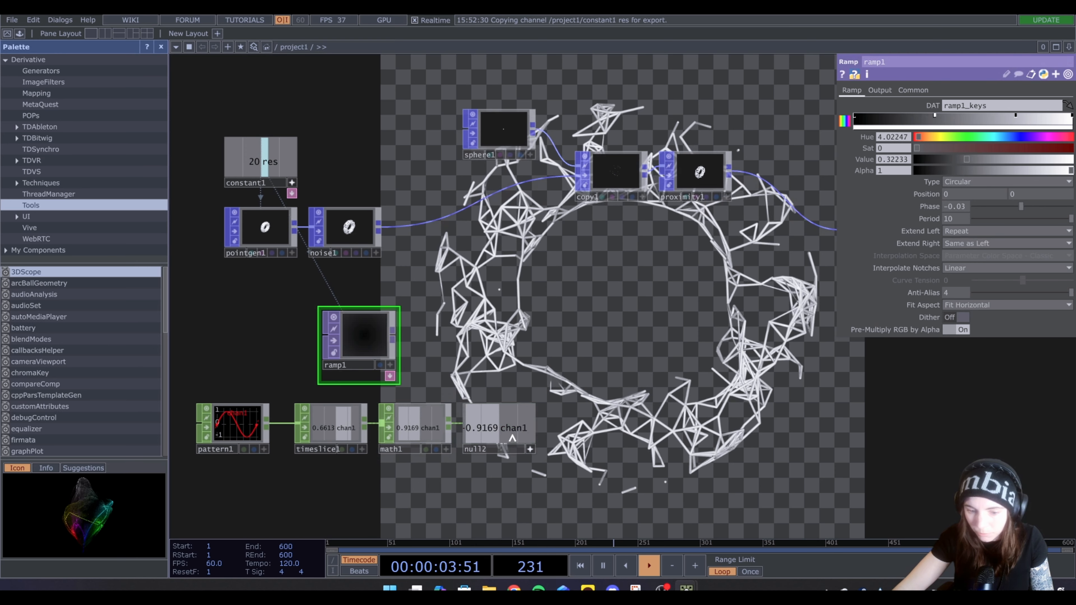
pyautogui.moveTo(738, 322); pyautogui.dragTo(957, 207)
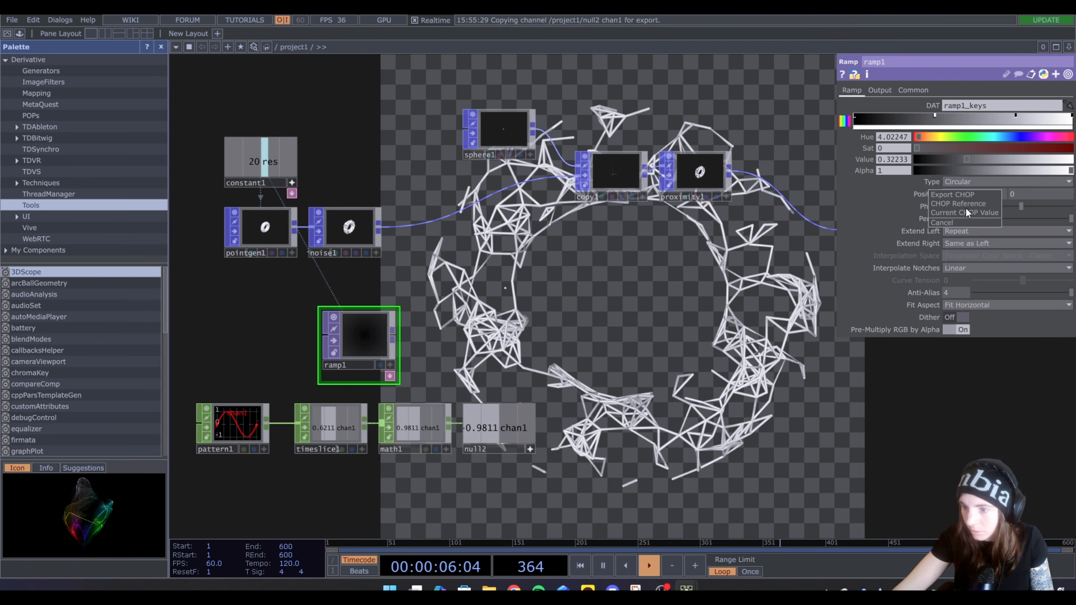
pyautogui.click(966, 212)
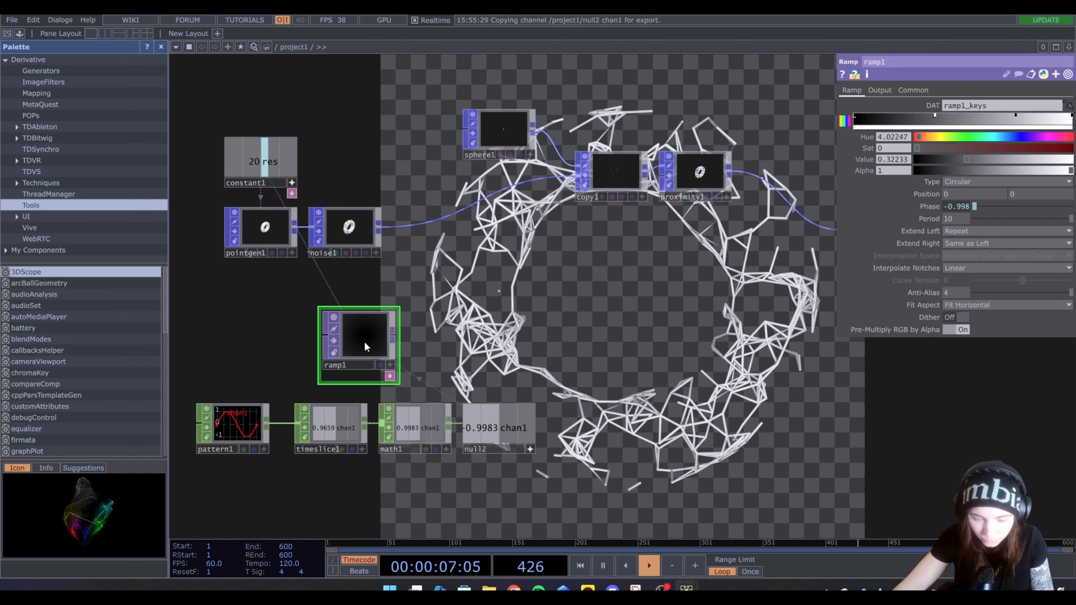
# Insert a Lookup Texture POP between noise1 and copy1
pyautogui.moveTo(355, 199); pyautogui.dragTo(367, 249)
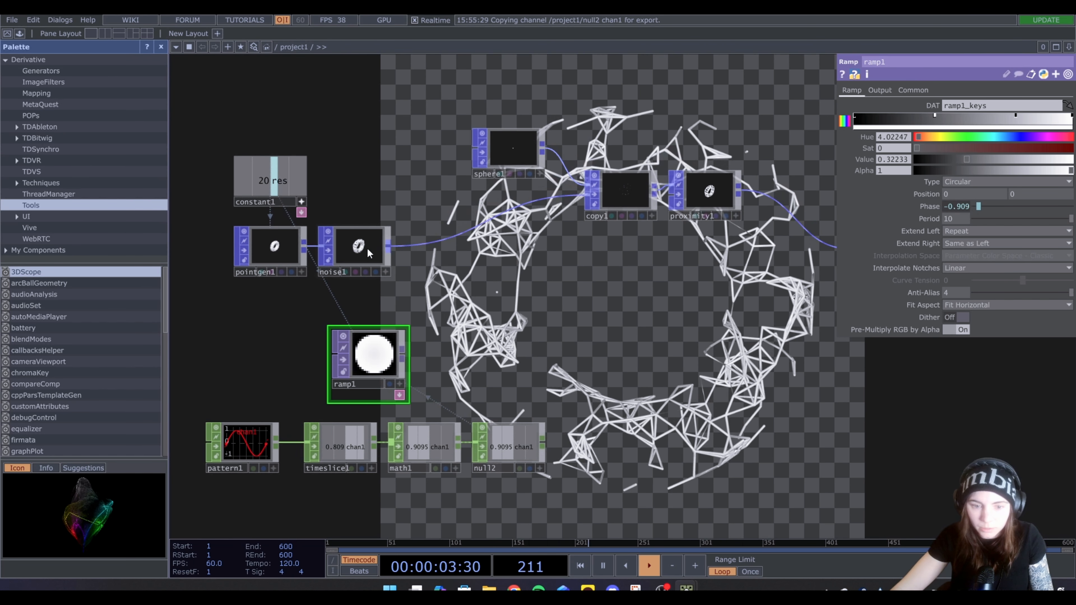
pyautogui.rightClick(390, 247)
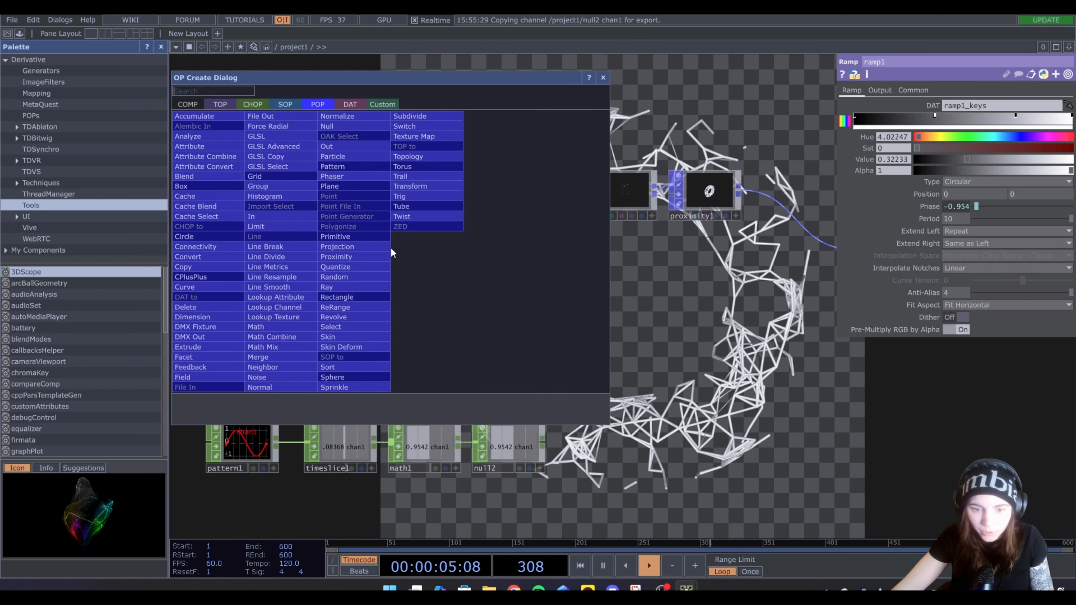
pyautogui.click(292, 316)
pyautogui.click(445, 249)
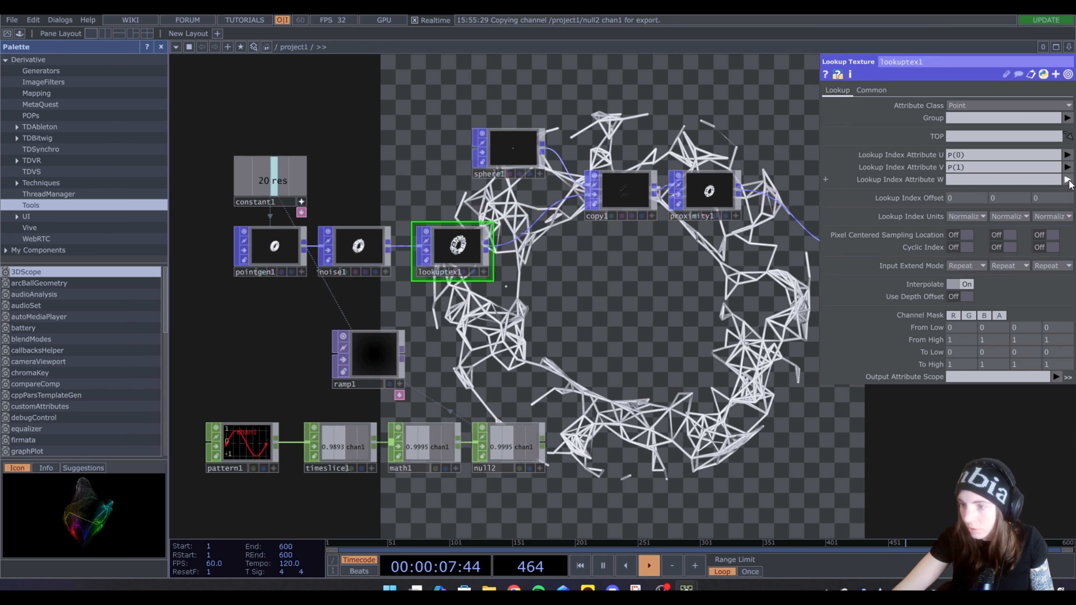
# Set lookuptex1's Lookup Index Attribute W to P(2) and its Output Attribute Scope to Color
pyautogui.click(1067, 179)
pyautogui.click(1062, 214)
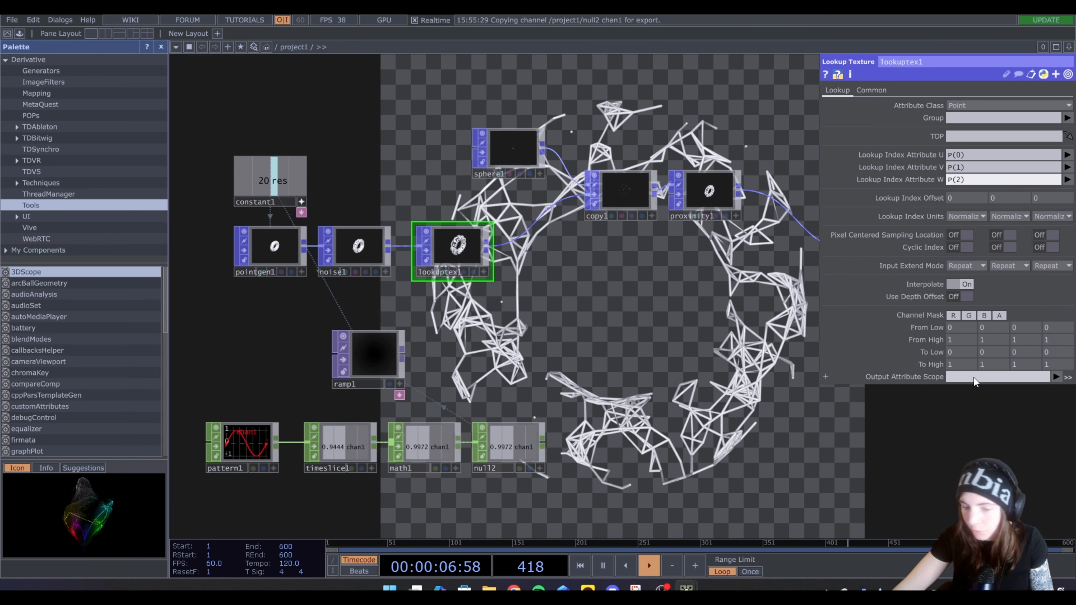
pyautogui.click(1065, 379)
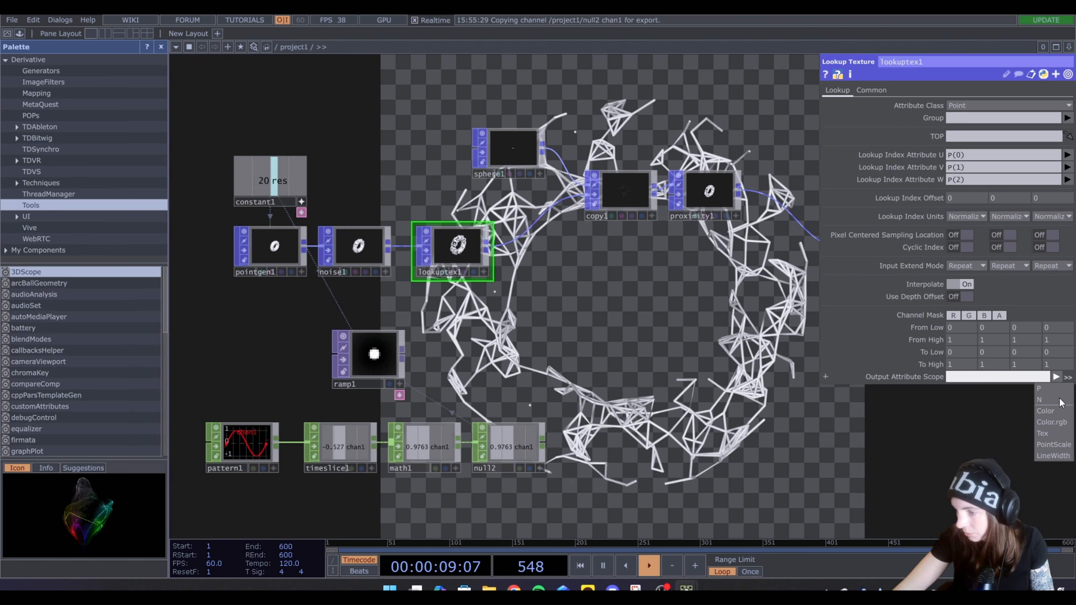
pyautogui.click(1052, 419)
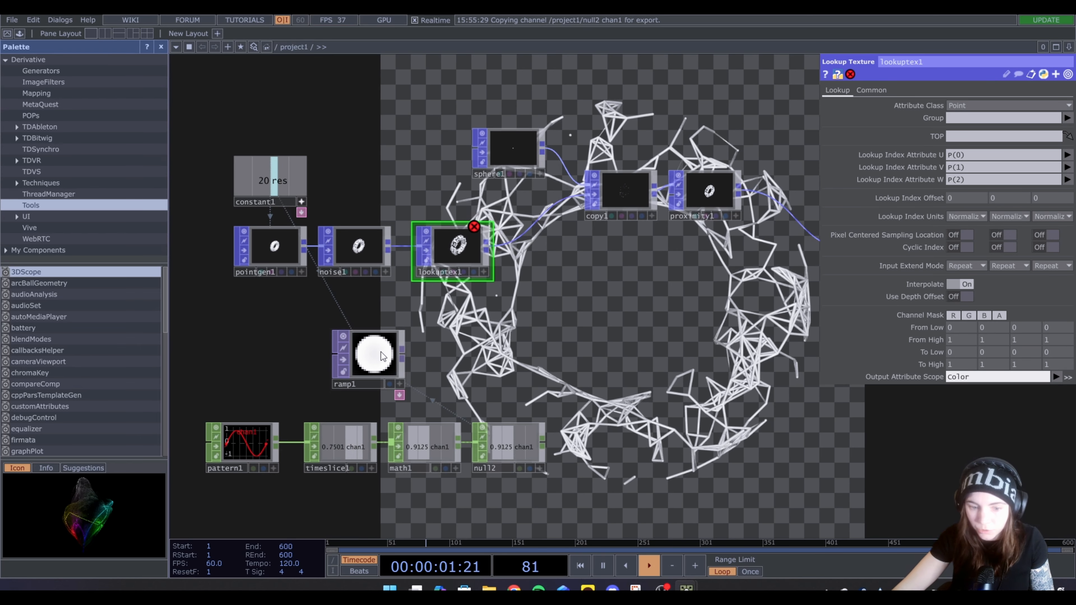
# Assign ramp1 as lookuptex1's TOP and inspect the colored points up close in its viewer
pyautogui.moveTo(333, 390); pyautogui.dragTo(962, 136)
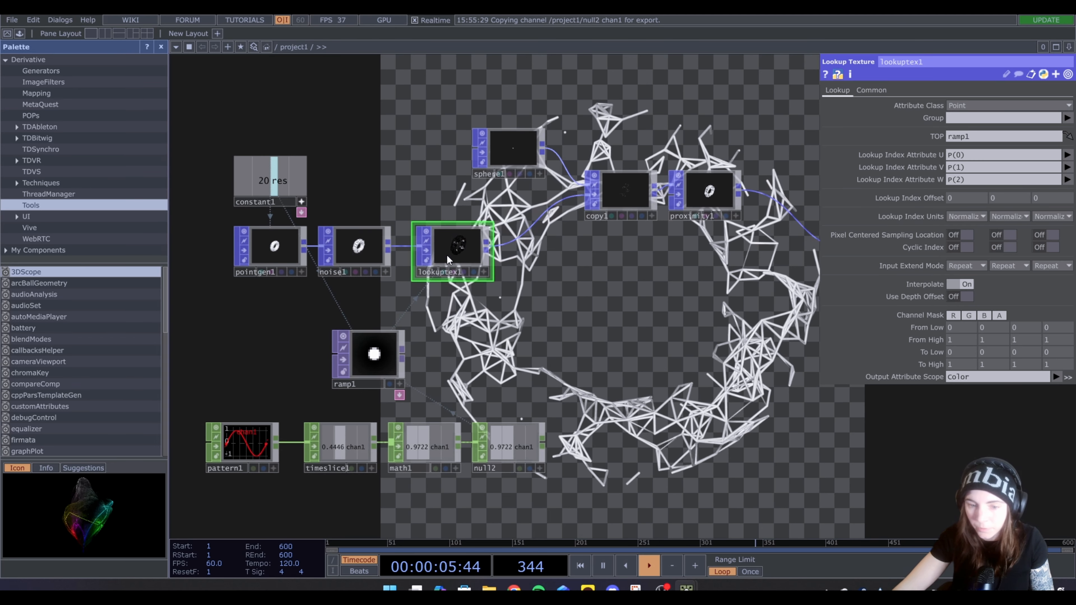
pyautogui.scroll(5, 446, 253)
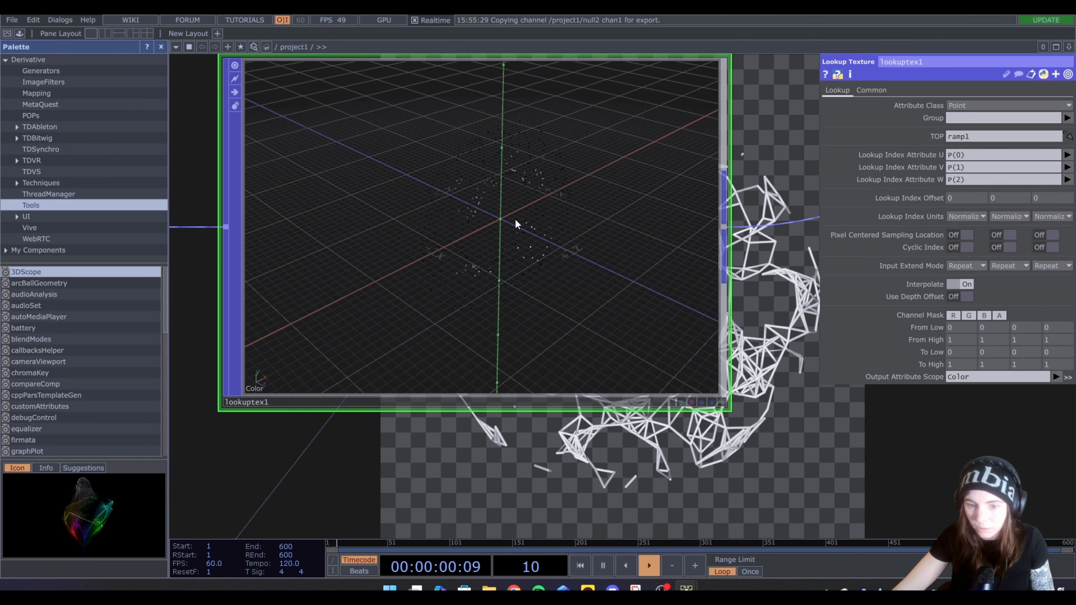
pyautogui.scroll(2, 495, 221)
pyautogui.scroll(-8, 494, 239)
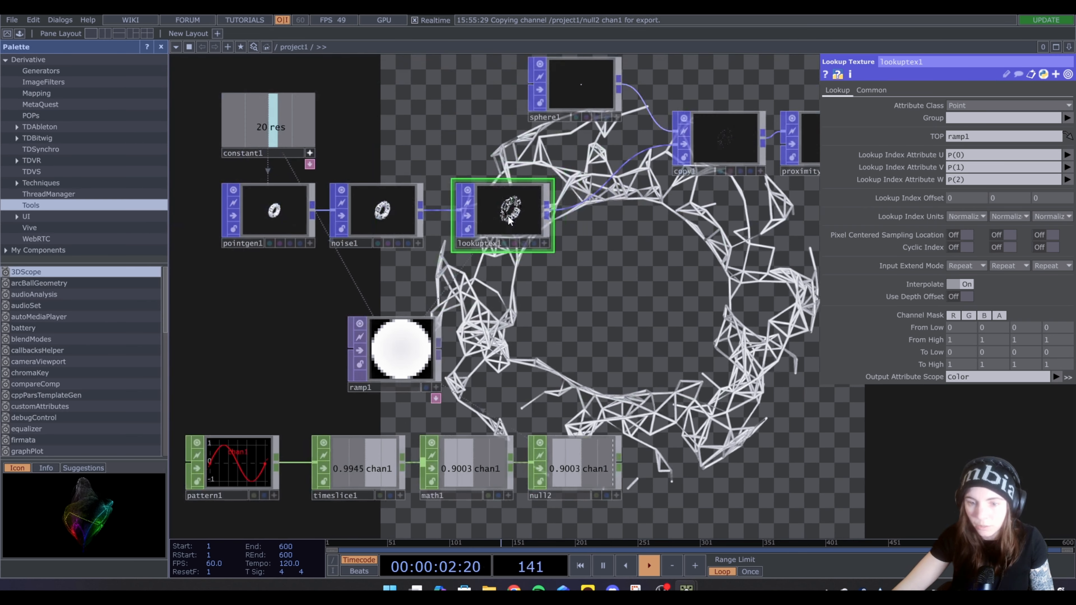
# Enable Use Template Point Attribs on copy1 and set the template attribute Names to Color
pyautogui.moveTo(546, 312); pyautogui.dragTo(467, 359)
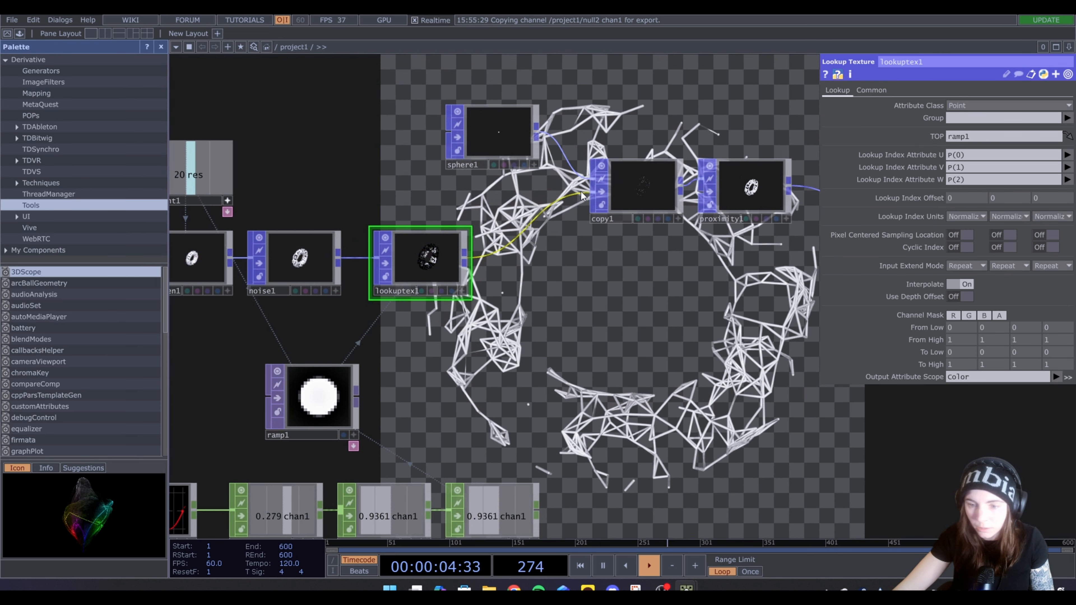
pyautogui.click(649, 208)
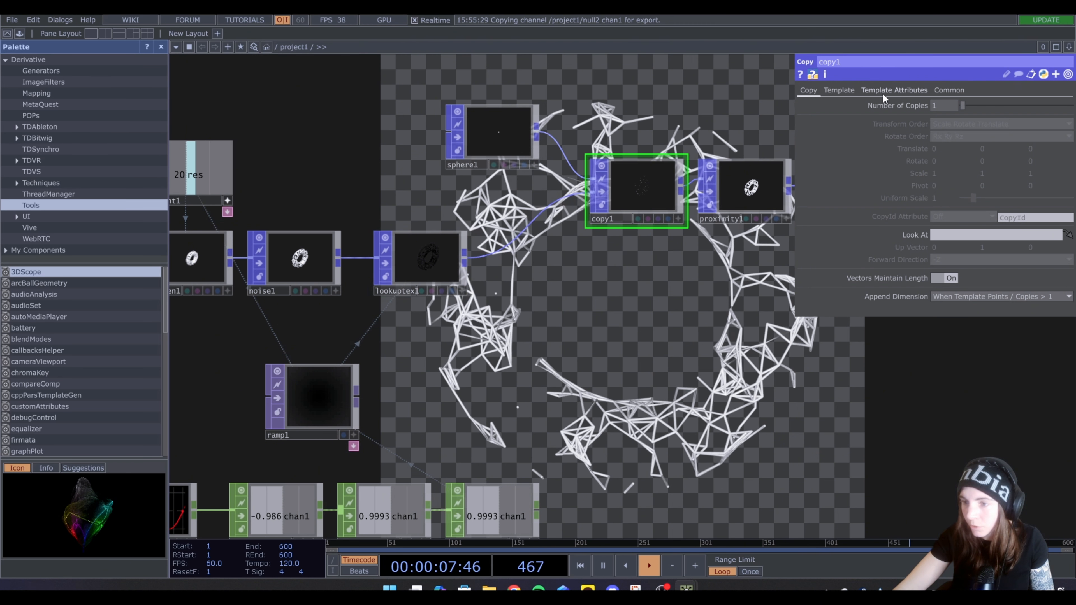
pyautogui.click(893, 87)
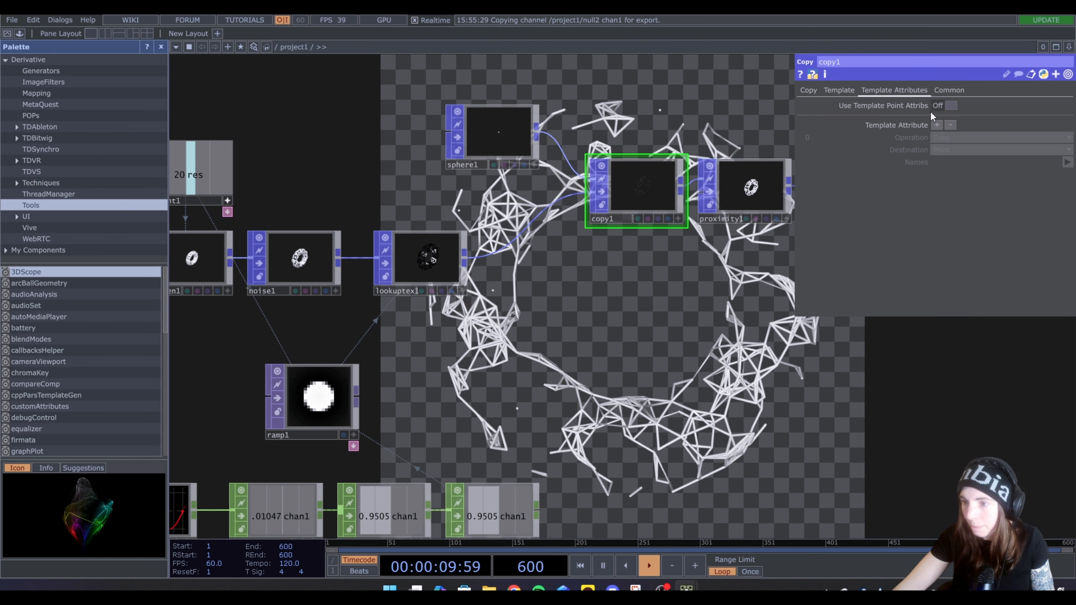
pyautogui.click(950, 105)
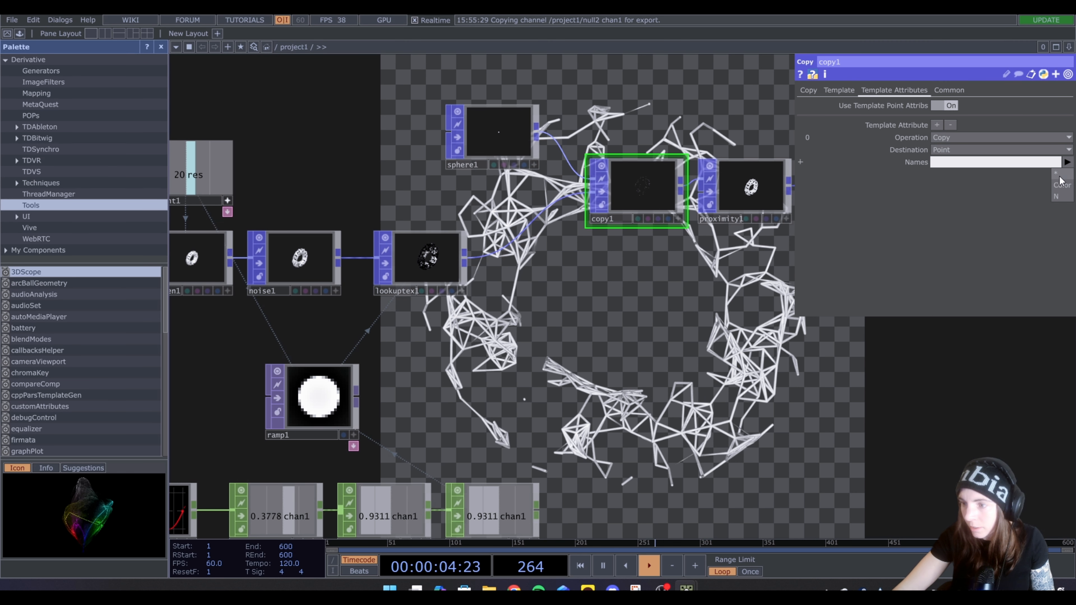
pyautogui.click(1067, 162)
pyautogui.click(1060, 187)
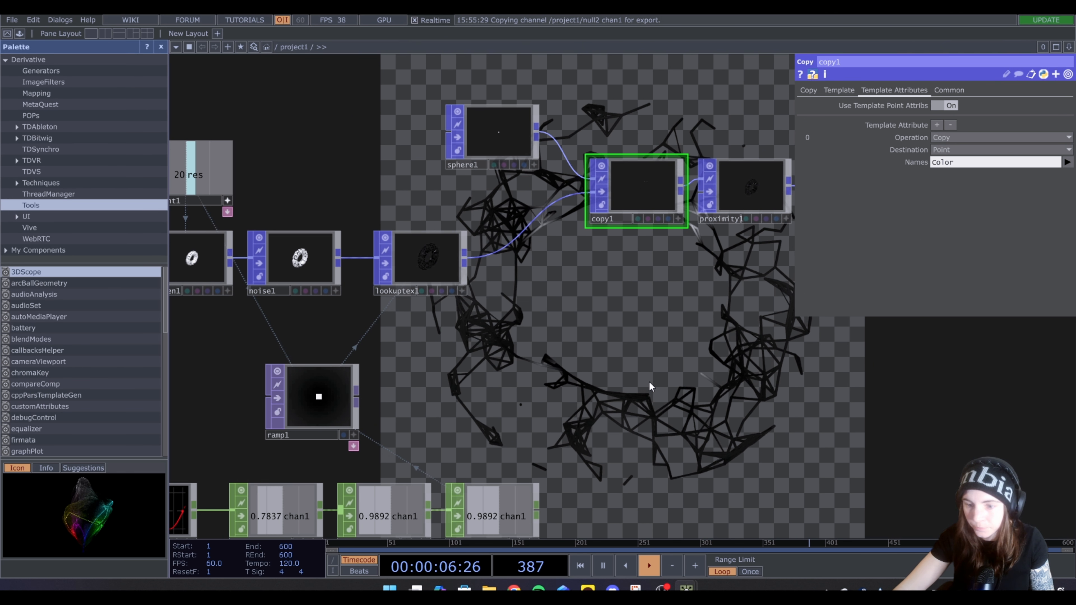
# Insert a second Lookup Texture POP between lookuptex1 and copy1, with PointScale as Output Attribute Scope and ramp1 as its TOP
pyautogui.scroll(-2, 566, 368)
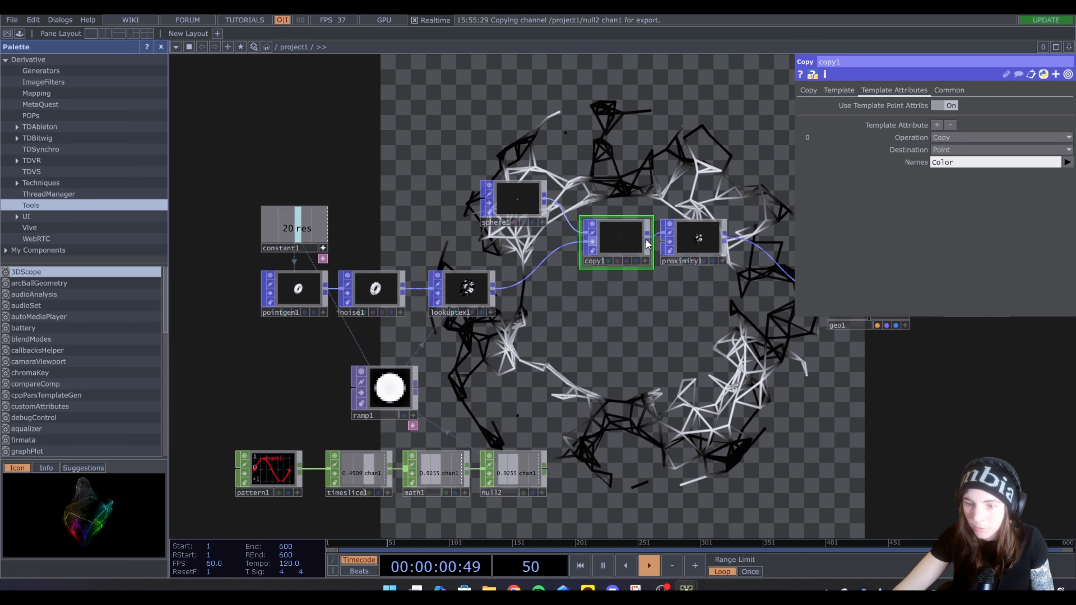
pyautogui.rightClick(492, 291)
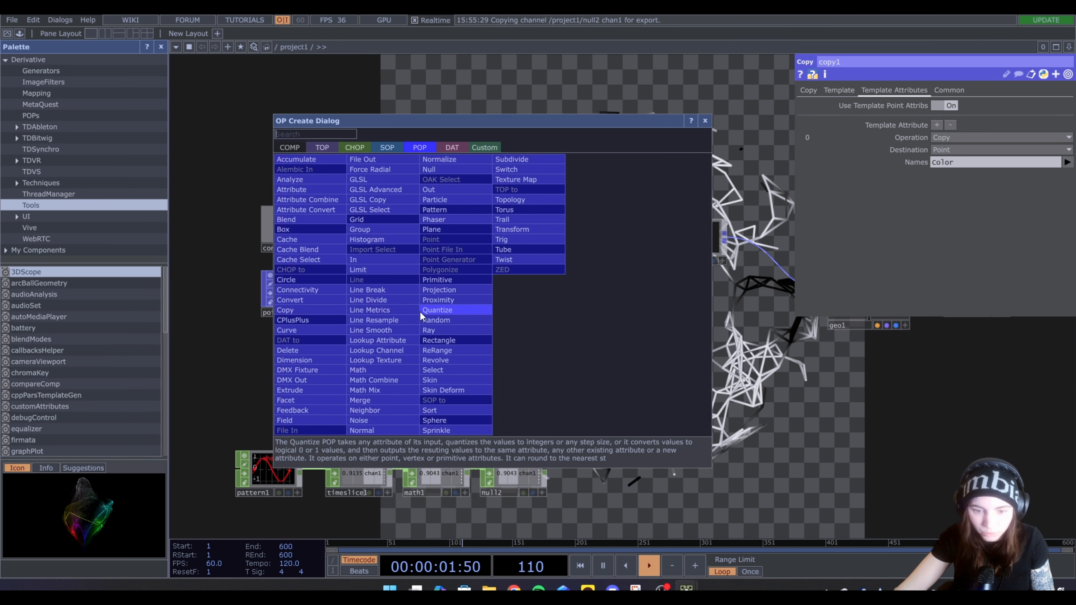
pyautogui.click(375, 360)
pyautogui.click(538, 292)
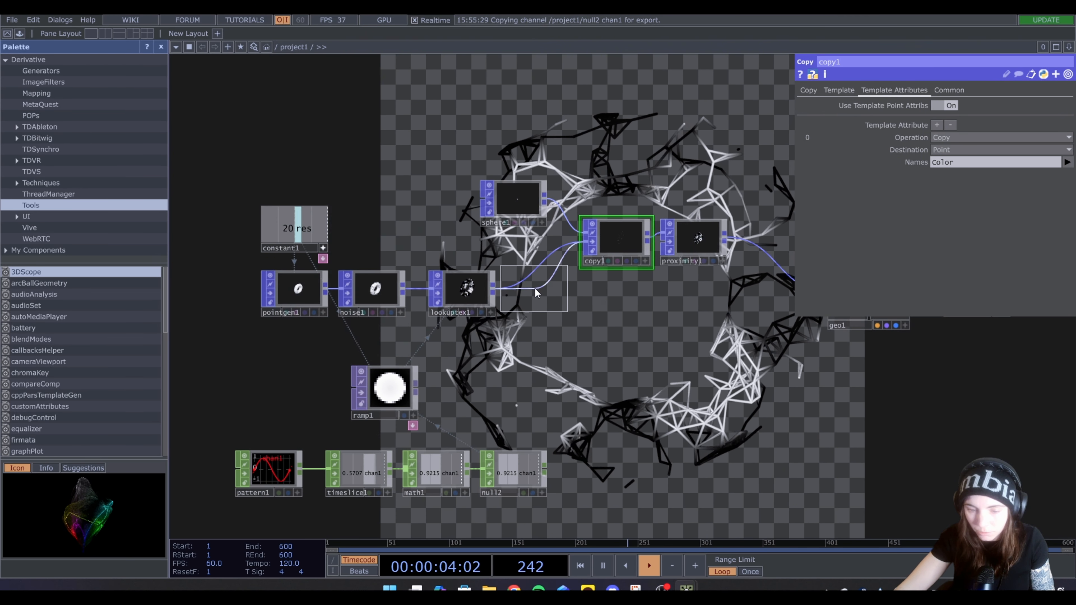
pyautogui.click(1057, 380)
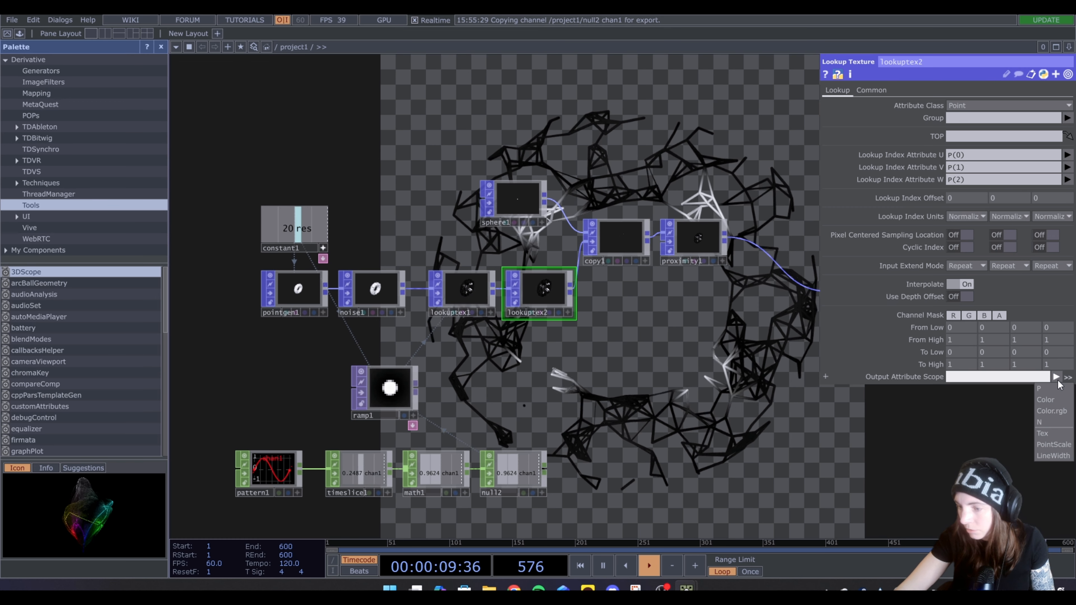
pyautogui.click(1053, 444)
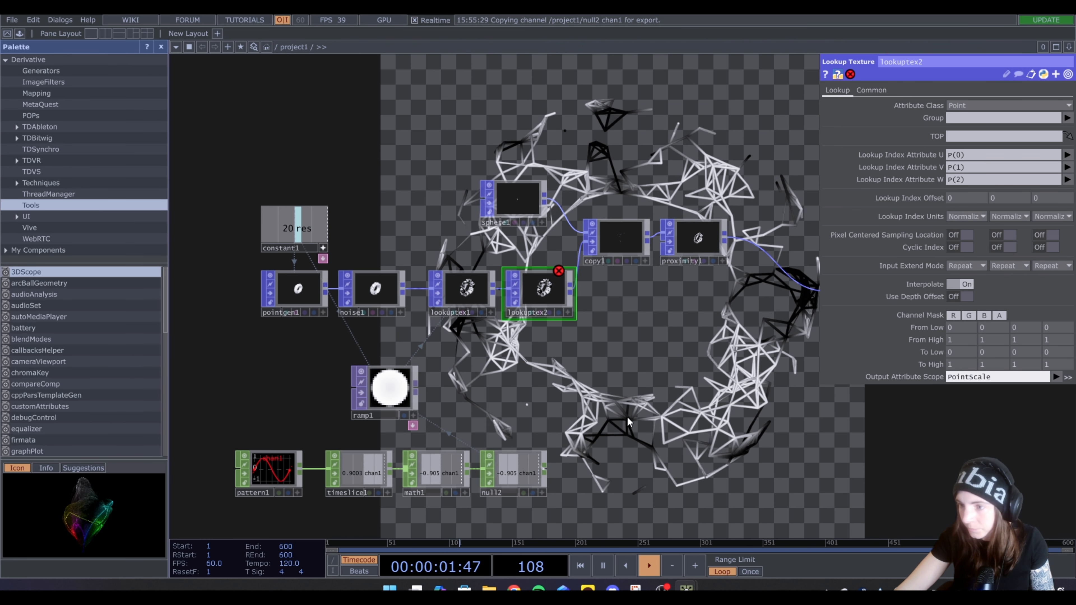
pyautogui.moveTo(386, 400); pyautogui.dragTo(969, 136)
# Turn on copy1's Template Scale so the copies are scaled by the PointScale attribute
pyautogui.click(588, 264)
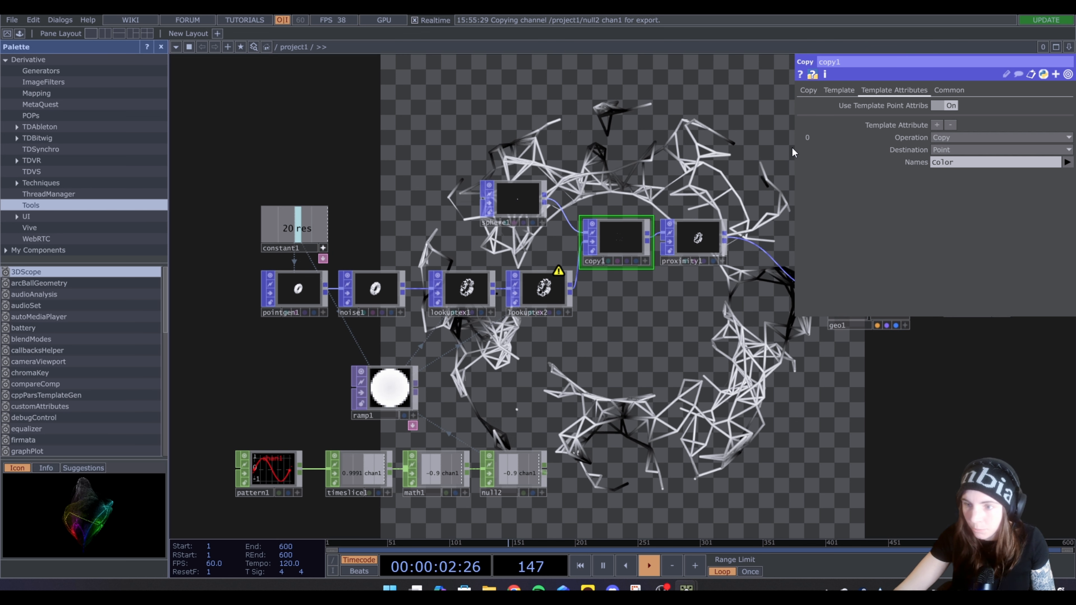
pyautogui.click(838, 90)
pyautogui.click(949, 181)
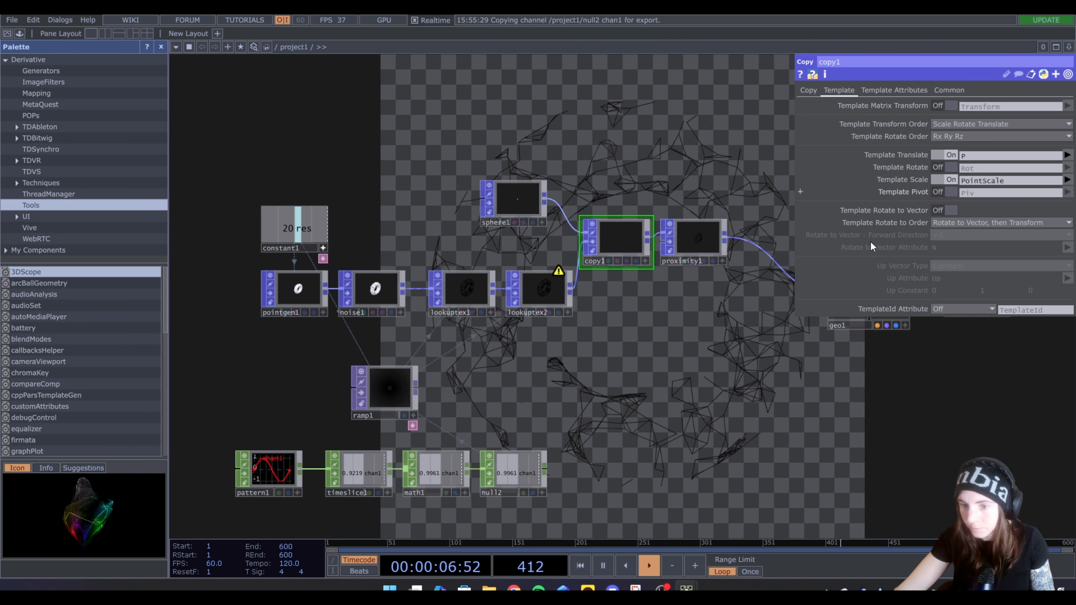
# Duplicate geo1 and render1 to make a second geometry and render pair, geo2 and render2, below the originals
pyautogui.moveTo(651, 118); pyautogui.dragTo(556, 242)
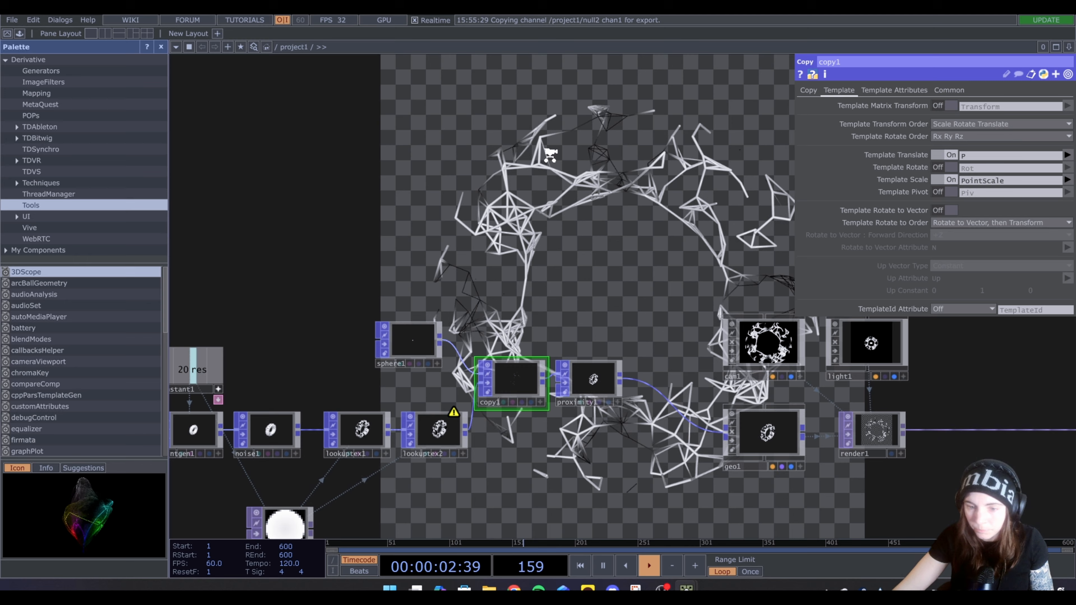
pyautogui.scroll(-4, 549, 156)
pyautogui.scroll(2, 586, 314)
pyautogui.moveTo(631, 372); pyautogui.dragTo(528, 393)
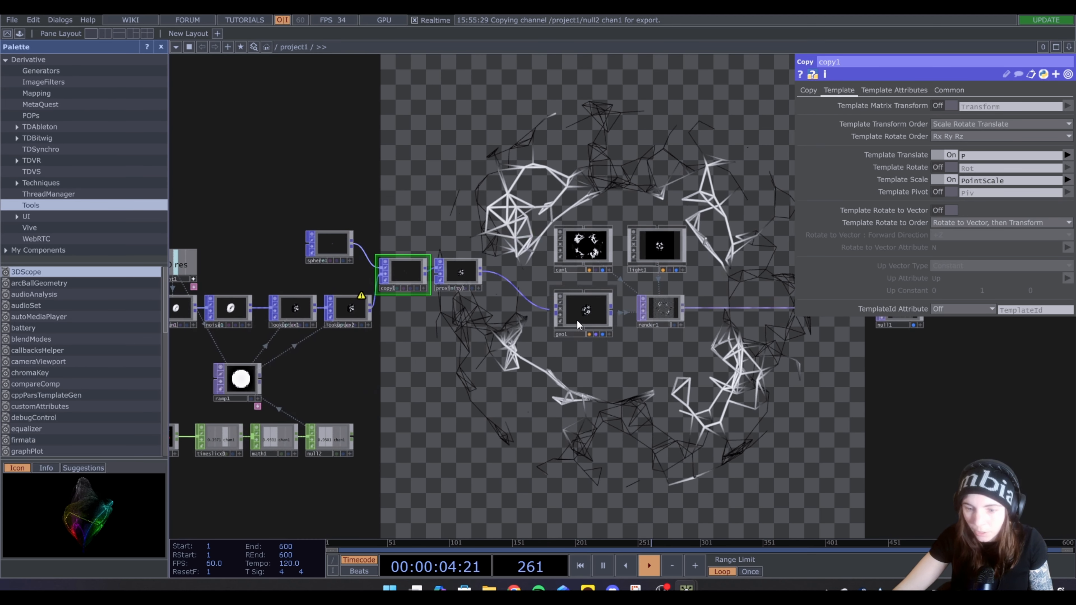
pyautogui.click(577, 325)
pyautogui.hotkey('ctrl', 'v')
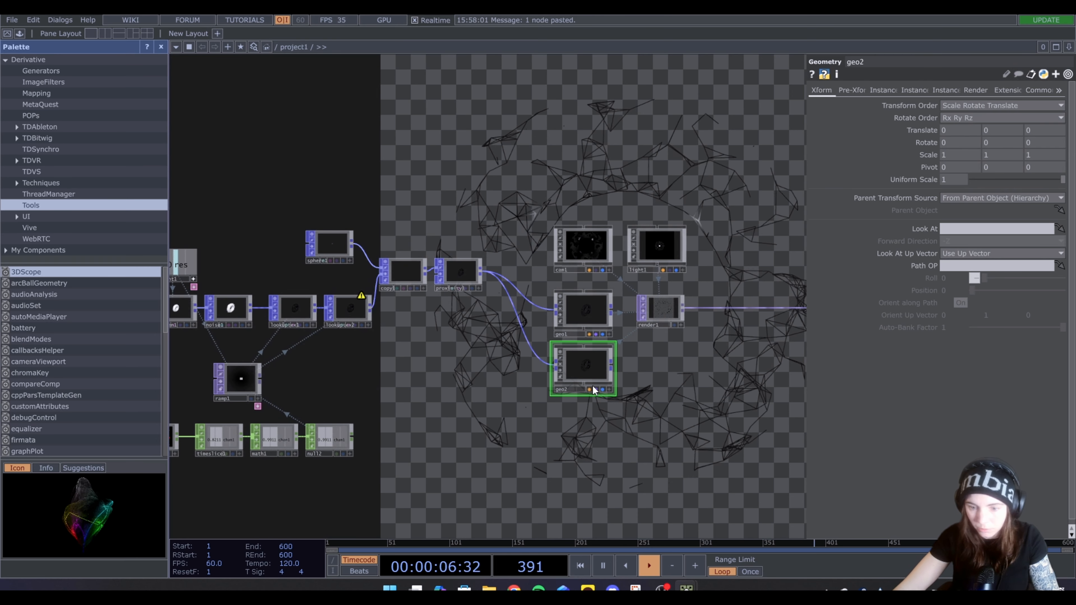
pyautogui.moveTo(682, 377); pyautogui.dragTo(608, 356)
pyautogui.click(612, 309)
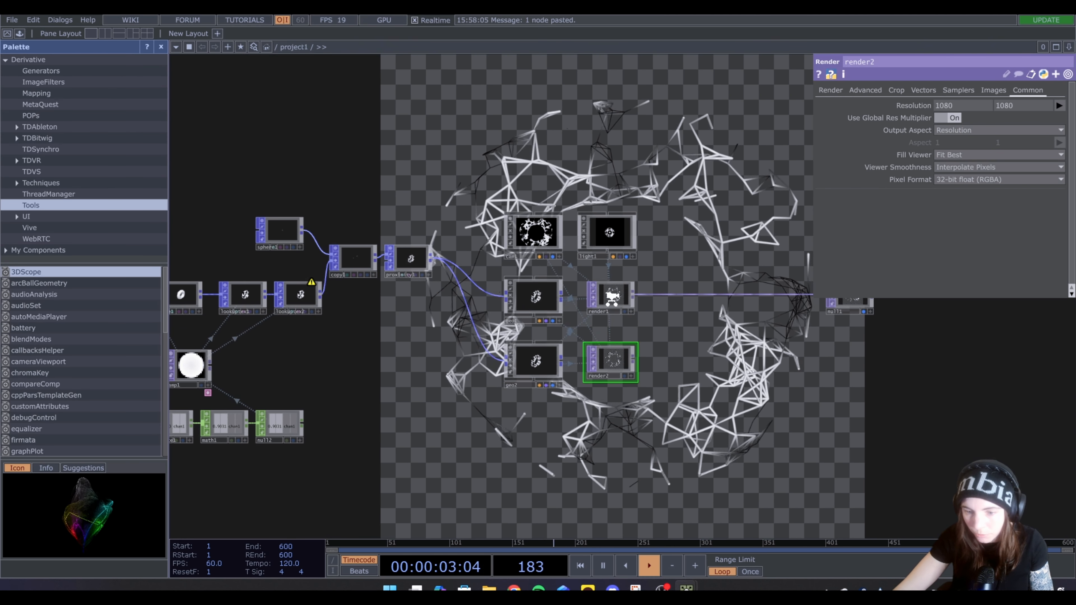
# Assign geo1 as render1's Geometry and geo2 as render2's Geometry
pyautogui.scroll(4, 610, 296)
pyautogui.moveTo(443, 301); pyautogui.dragTo(611, 300)
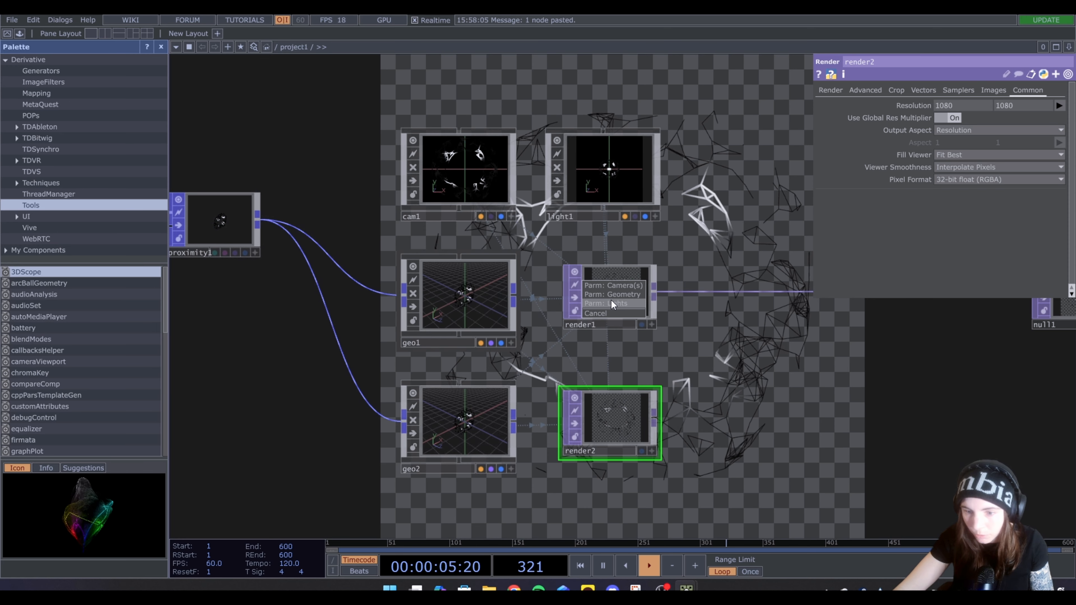
pyautogui.click(612, 295)
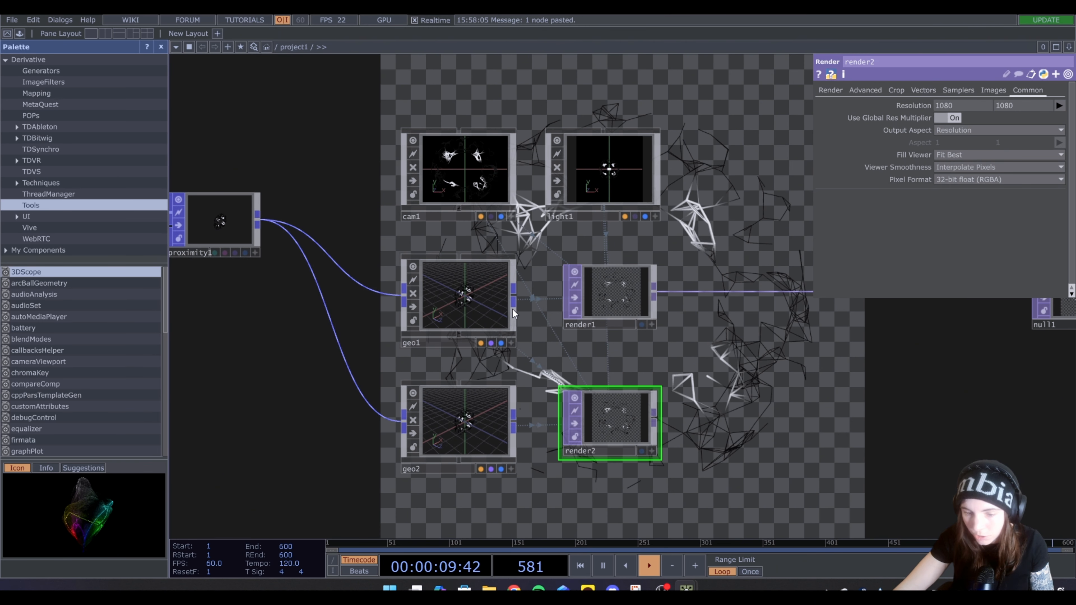
pyautogui.scroll(-3, 512, 309)
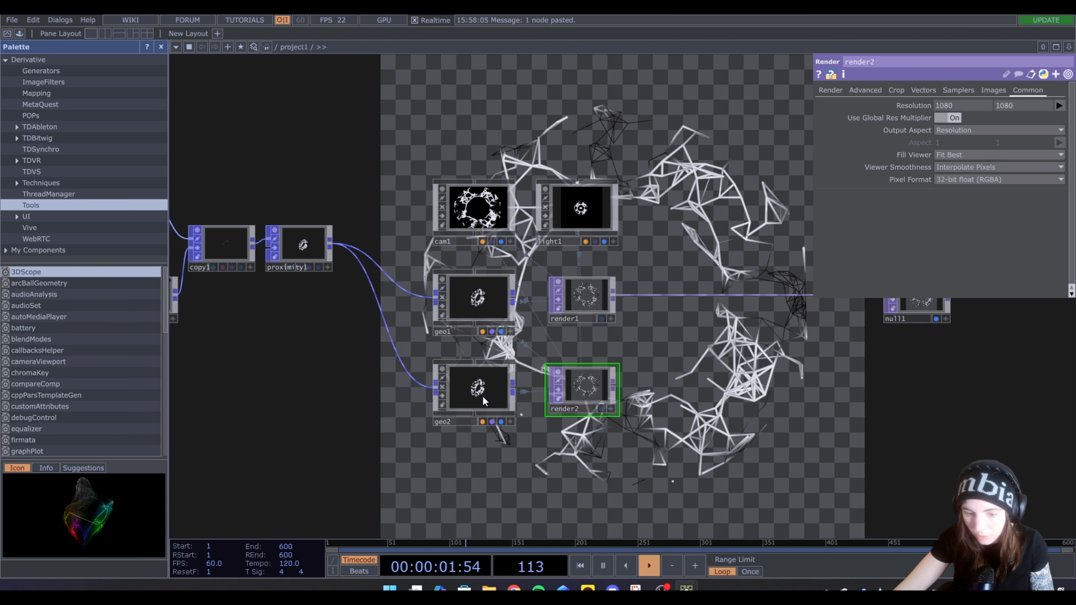
pyautogui.moveTo(483, 395); pyautogui.dragTo(587, 397)
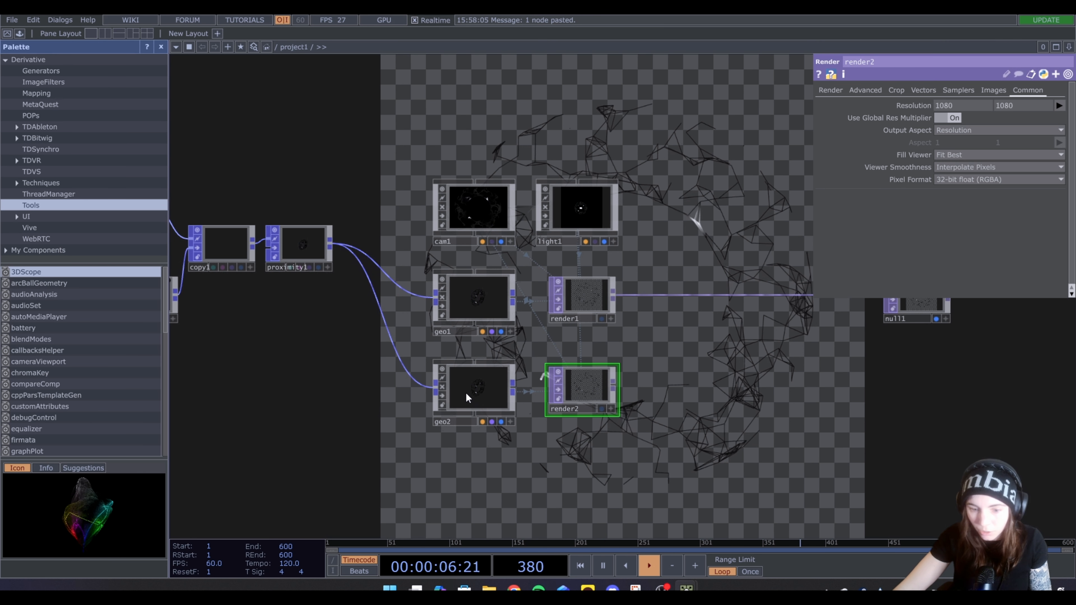
# Wire noise1's output into geo2 in place of the proximity1 connection
pyautogui.scroll(-6, 485, 388)
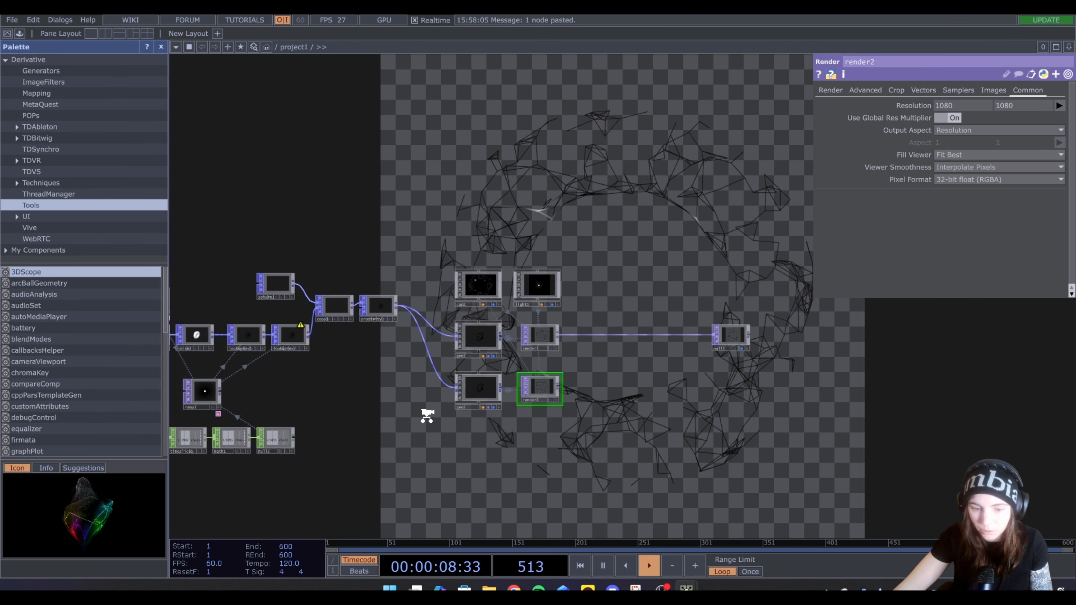
pyautogui.scroll(3, 449, 328)
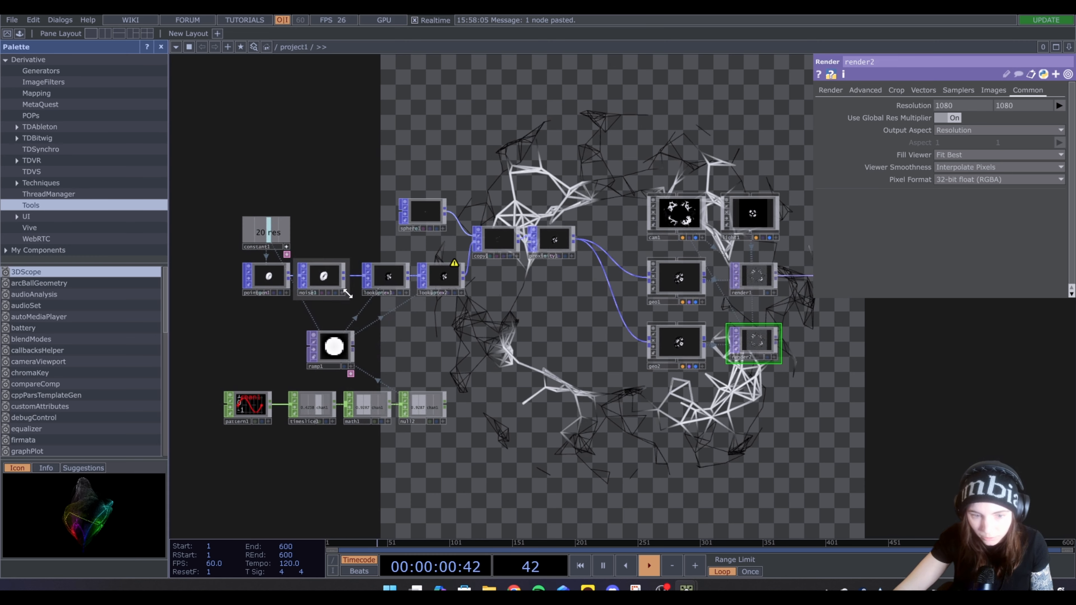
pyautogui.moveTo(343, 276); pyautogui.dragTo(407, 362)
pyautogui.moveTo(753, 288); pyautogui.dragTo(823, 295)
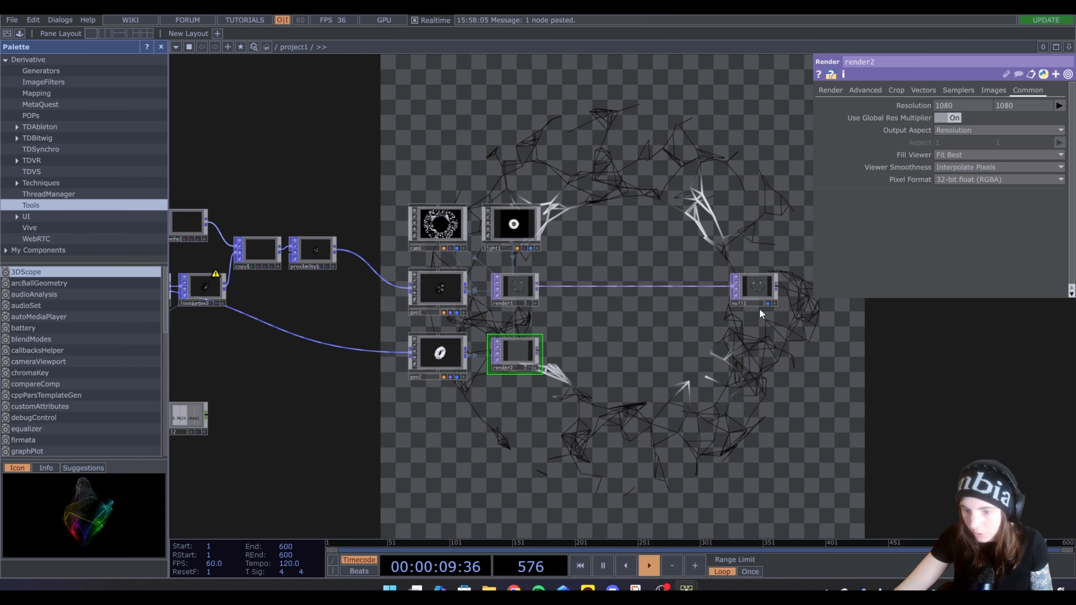
# Place an Add TOP that combines render1 and render2, and route its output into null1
pyautogui.press('Tab')
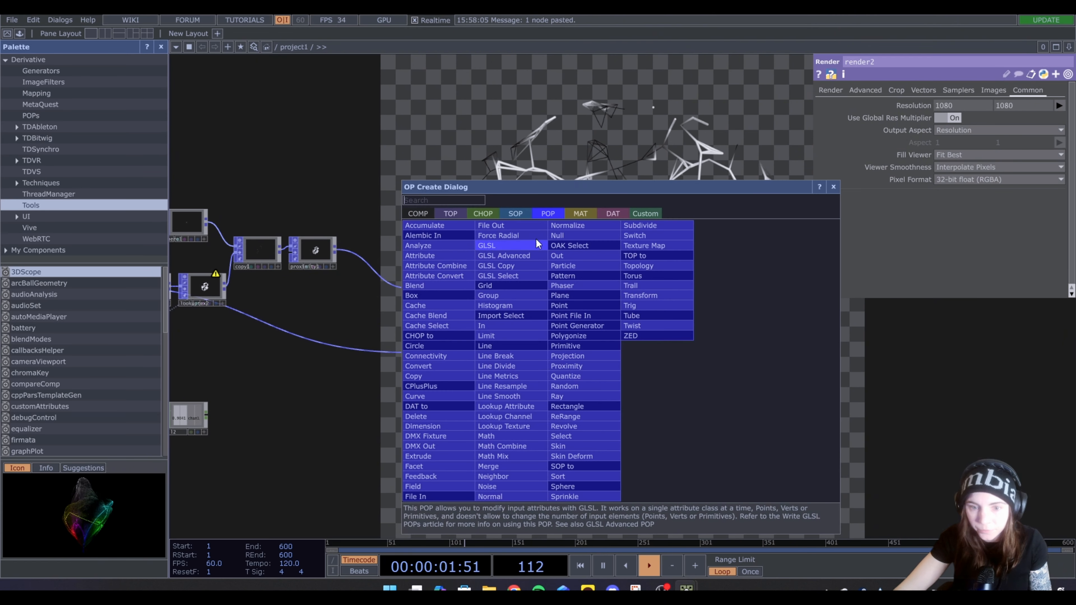
pyautogui.click(447, 213)
pyautogui.click(430, 228)
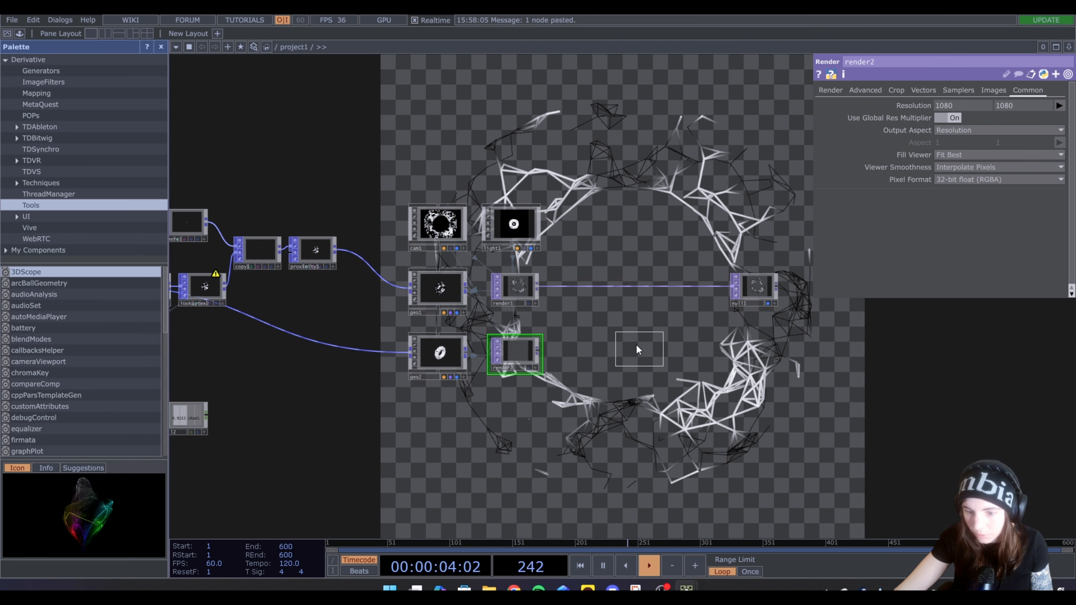
pyautogui.click(635, 344)
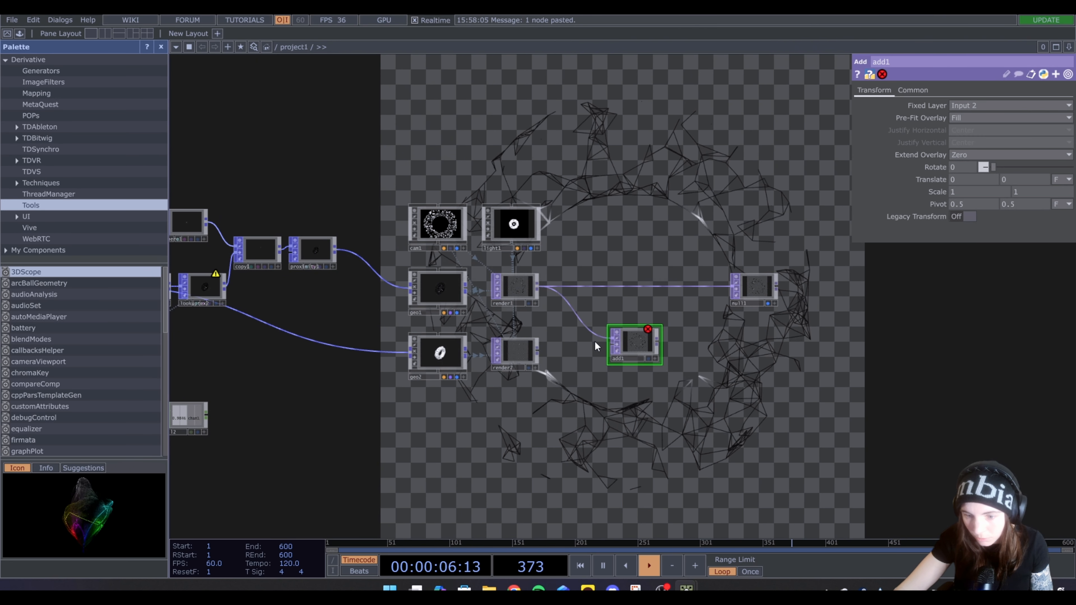
pyautogui.moveTo(541, 357)
pyautogui.mouseDown()
pyautogui.moveTo(616, 344)
pyautogui.moveTo(731, 286)
pyautogui.mouseUp()
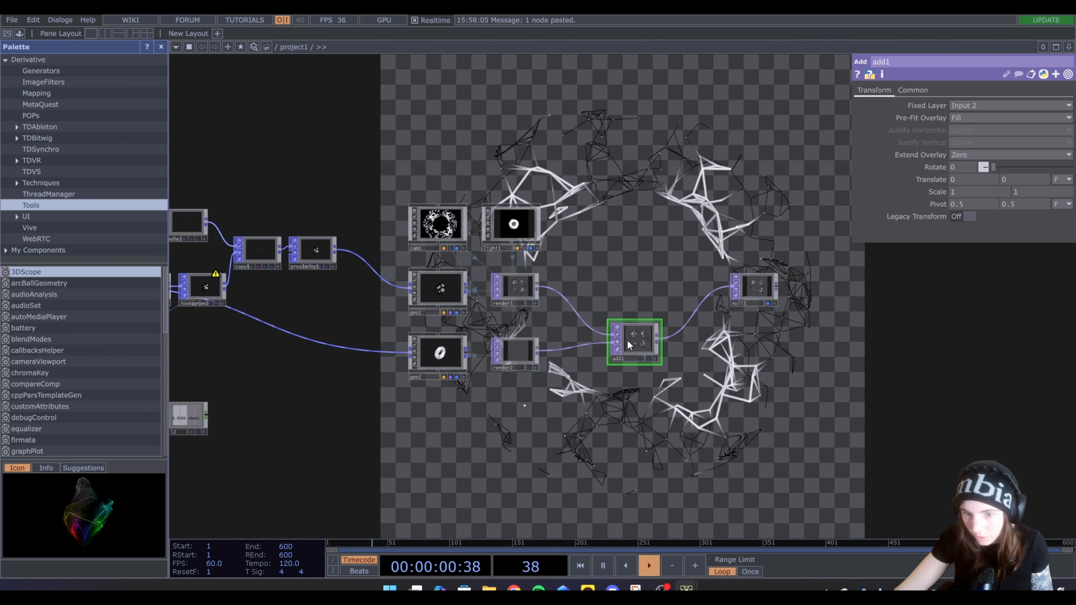
pyautogui.moveTo(623, 345); pyautogui.dragTo(640, 345)
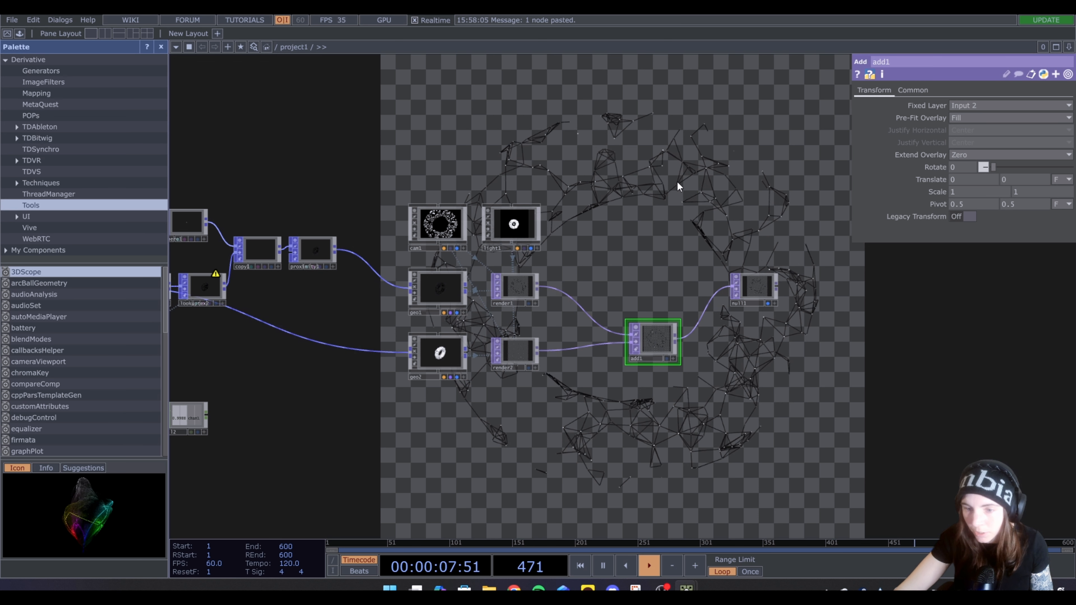
# Set geo2's Uniform Scale to 1.1
pyautogui.moveTo(506, 429); pyautogui.dragTo(592, 402)
pyautogui.click(517, 328)
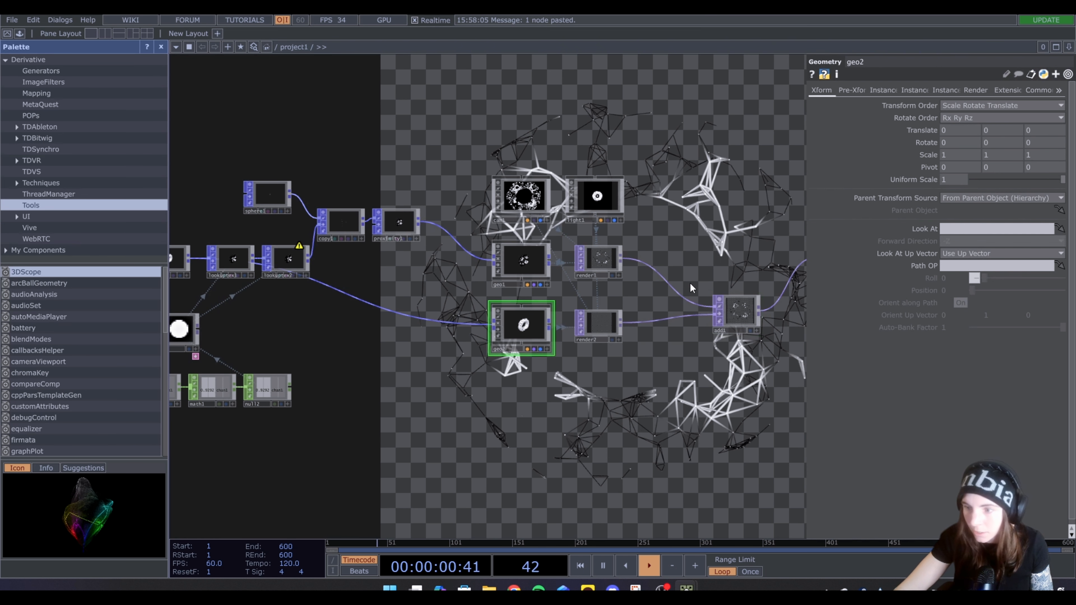
pyautogui.write('.1')
pyautogui.press('Return')
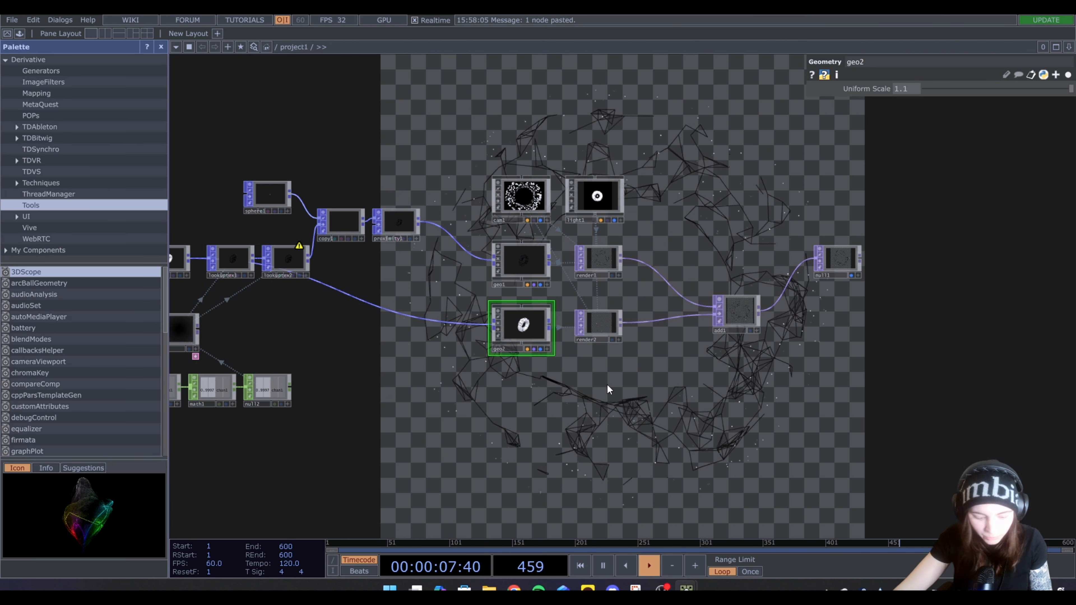
# Create a Phong MAT near geo2 and assign it as geo1's Material
pyautogui.press('Tab')
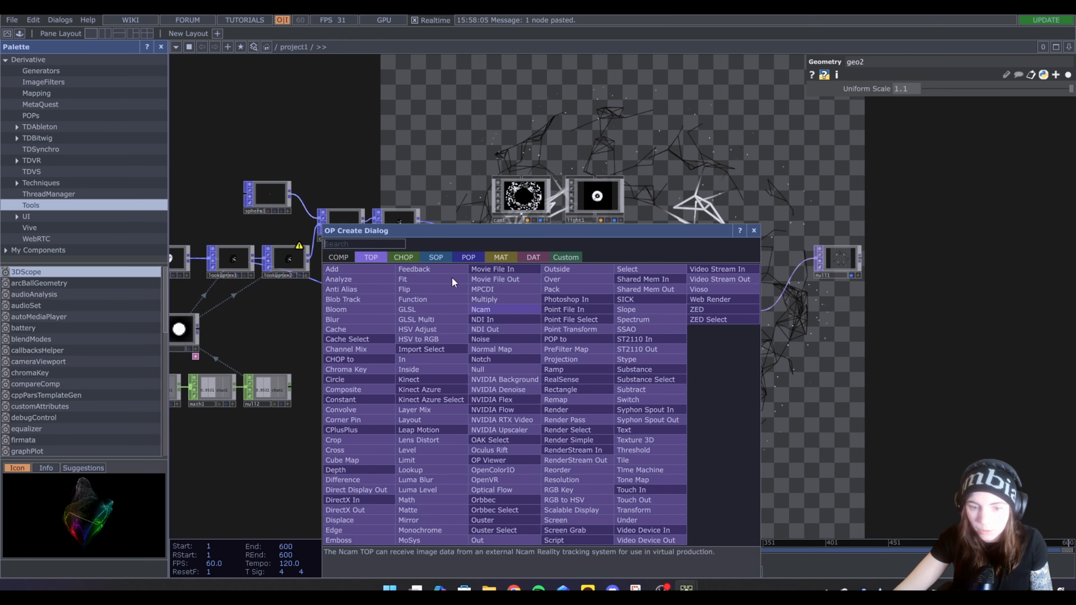
pyautogui.click(495, 257)
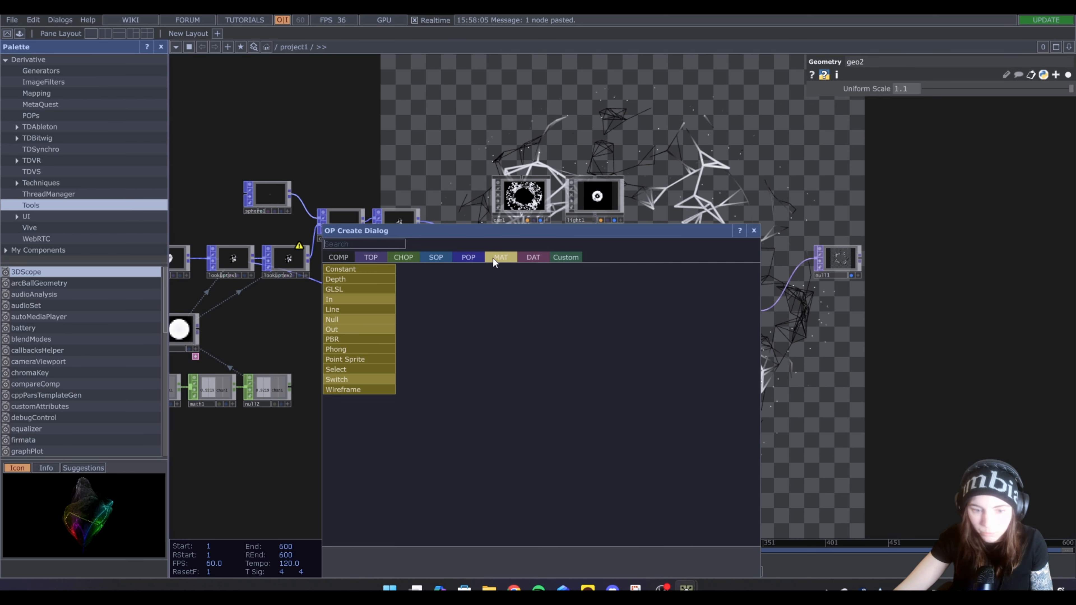
pyautogui.click(348, 350)
pyautogui.click(456, 363)
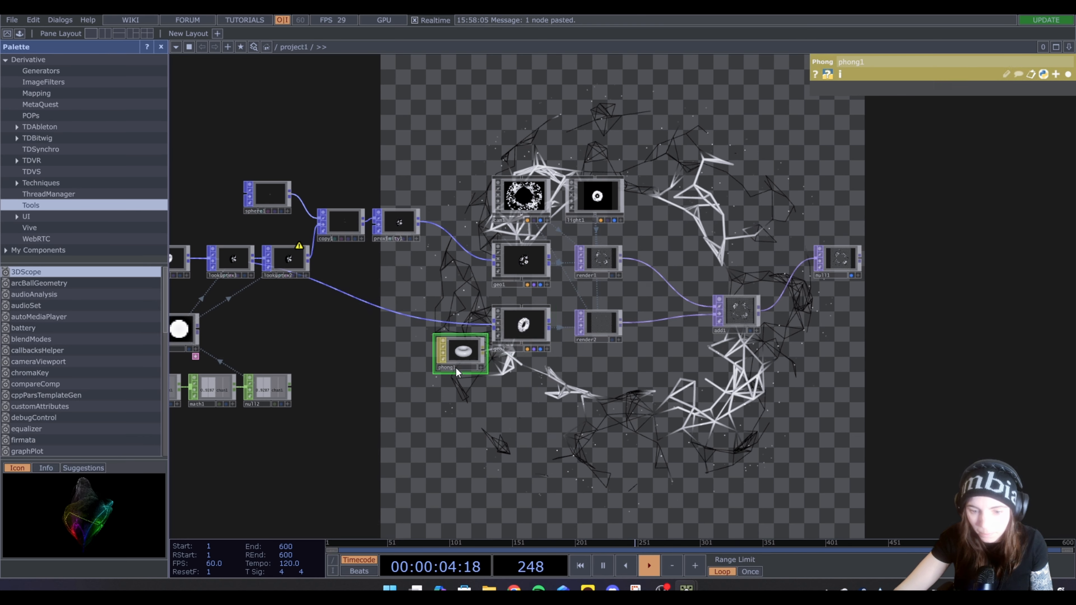
pyautogui.moveTo(456, 367); pyautogui.dragTo(514, 256)
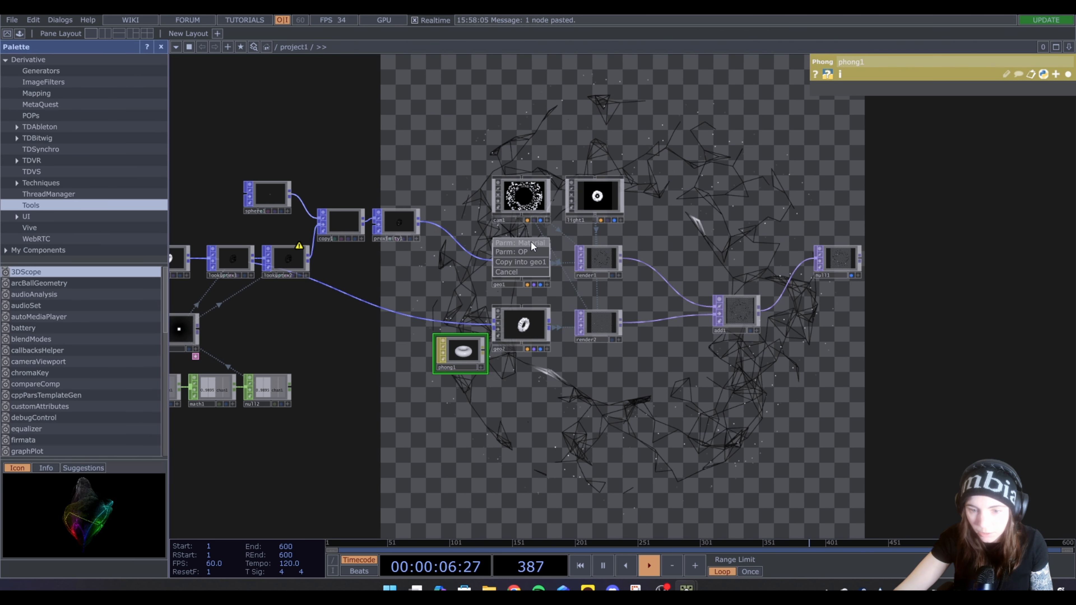
pyautogui.click(531, 242)
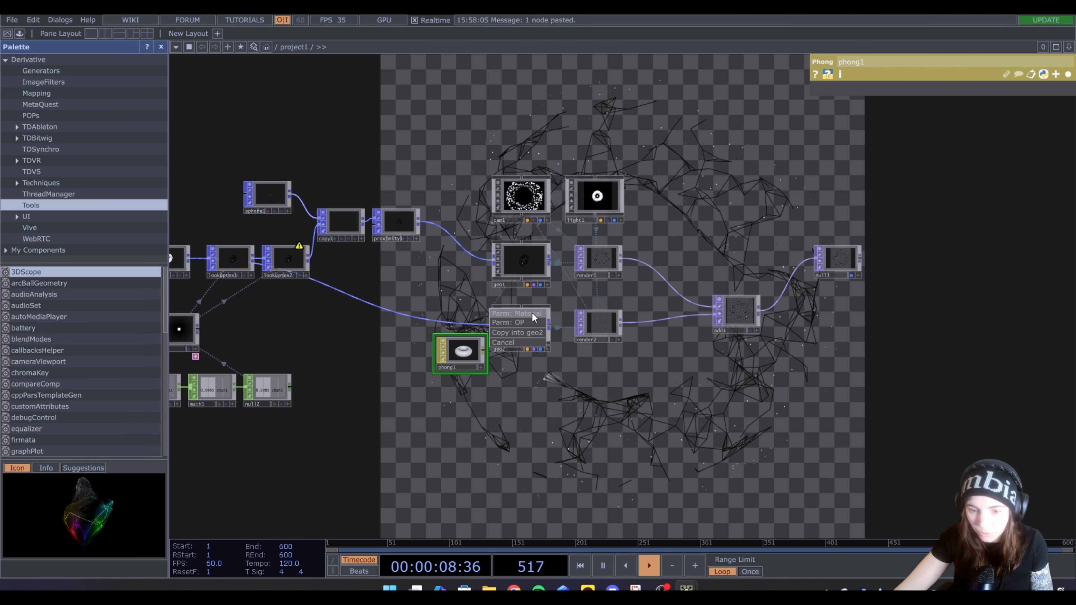
# Assign phong1 as geo2's Material, then set phong1's Diffuse color to about 0.509 grey and its Specular to 0
pyautogui.click(532, 315)
pyautogui.click(1067, 74)
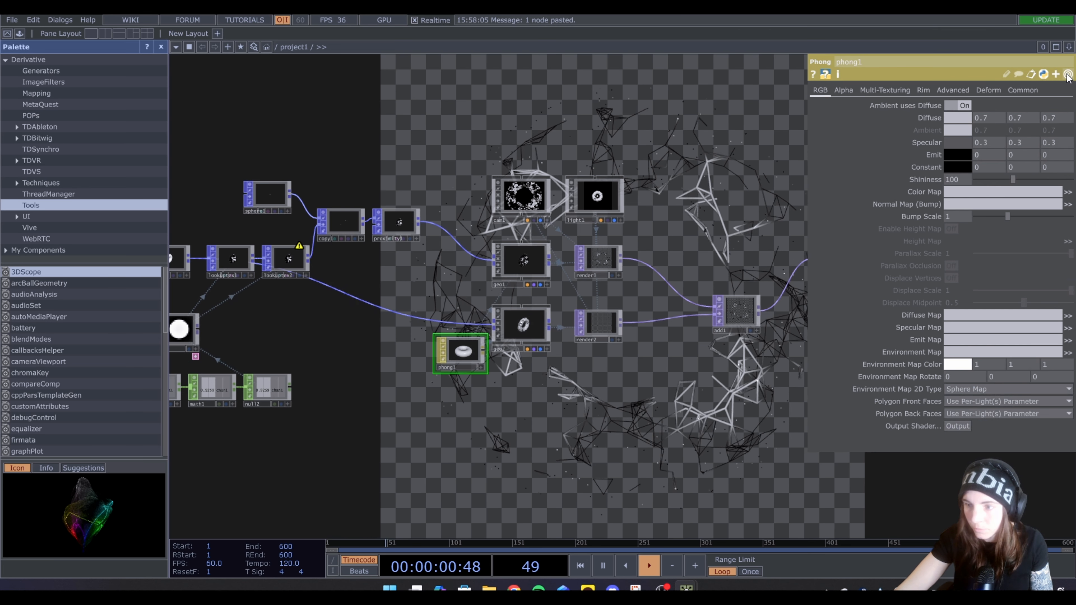
pyautogui.click(956, 118)
pyautogui.moveTo(1006, 148); pyautogui.dragTo(983, 145)
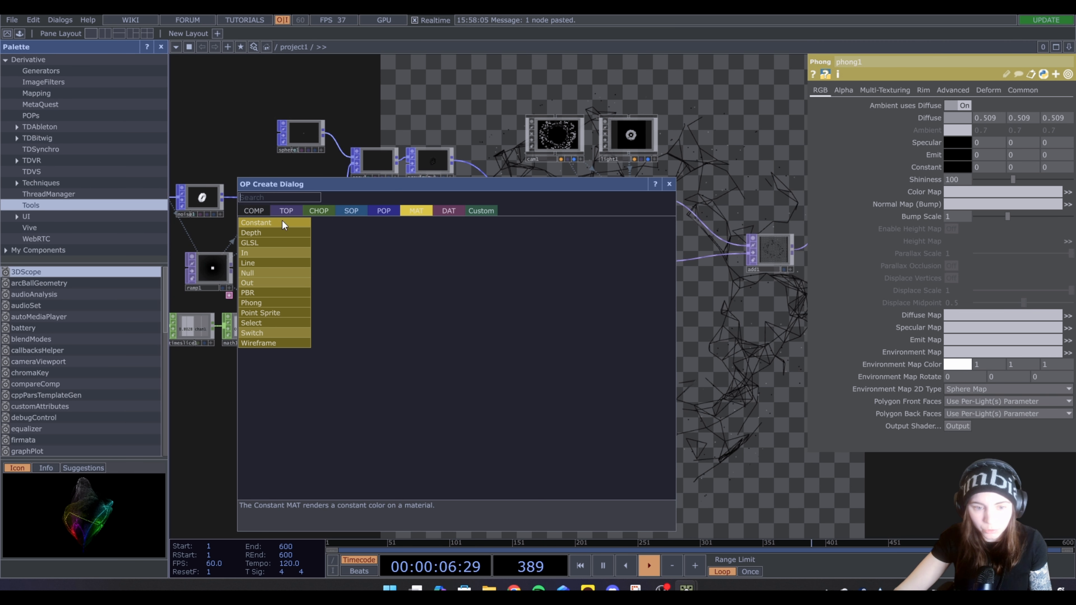
# Create a Grid POP below the proximity network and set its Uniform Scale to 6
pyautogui.click(383, 211)
pyautogui.write('gr')
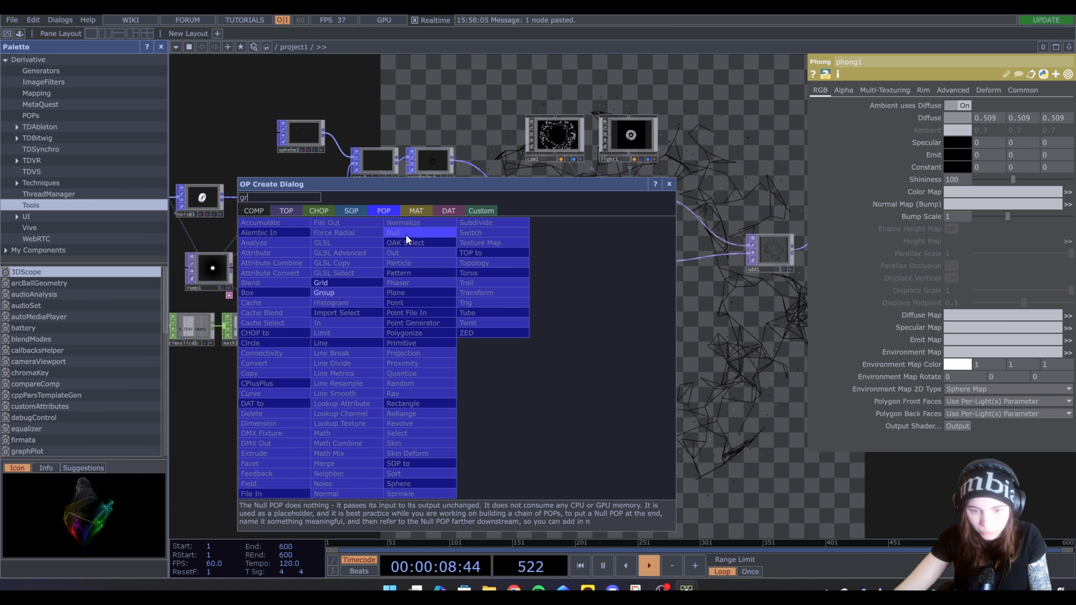
pyautogui.click(321, 282)
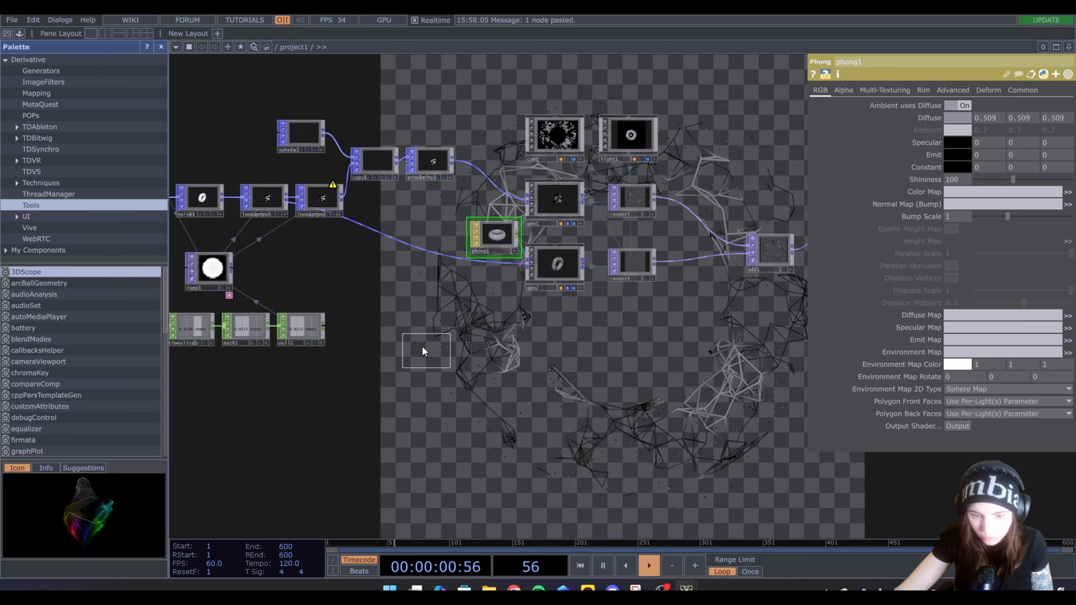
pyautogui.click(417, 333)
pyautogui.click(958, 346)
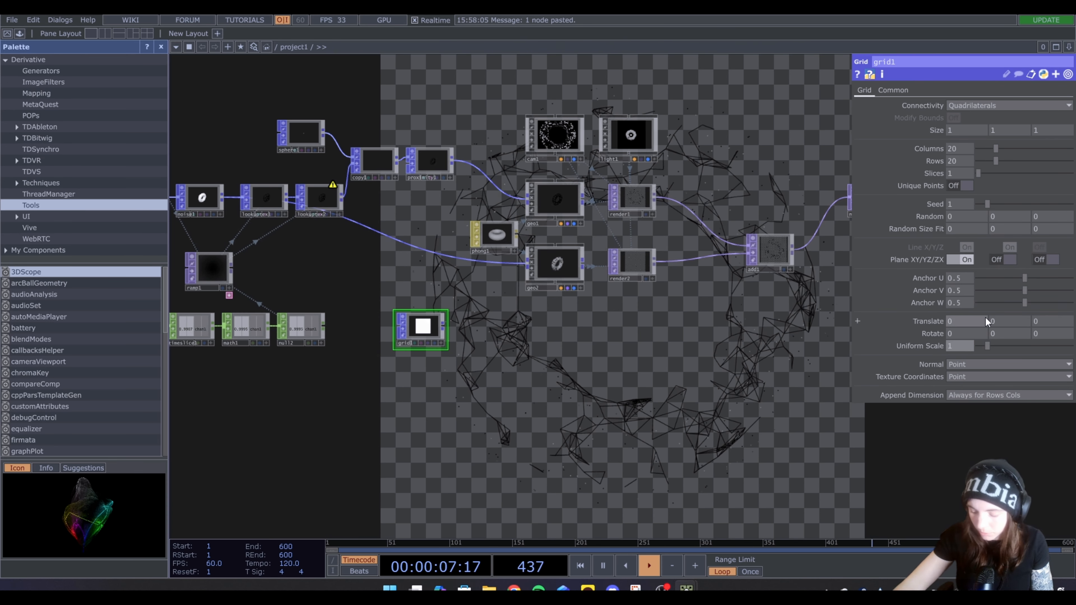
pyautogui.write('6')
pyautogui.press('Return')
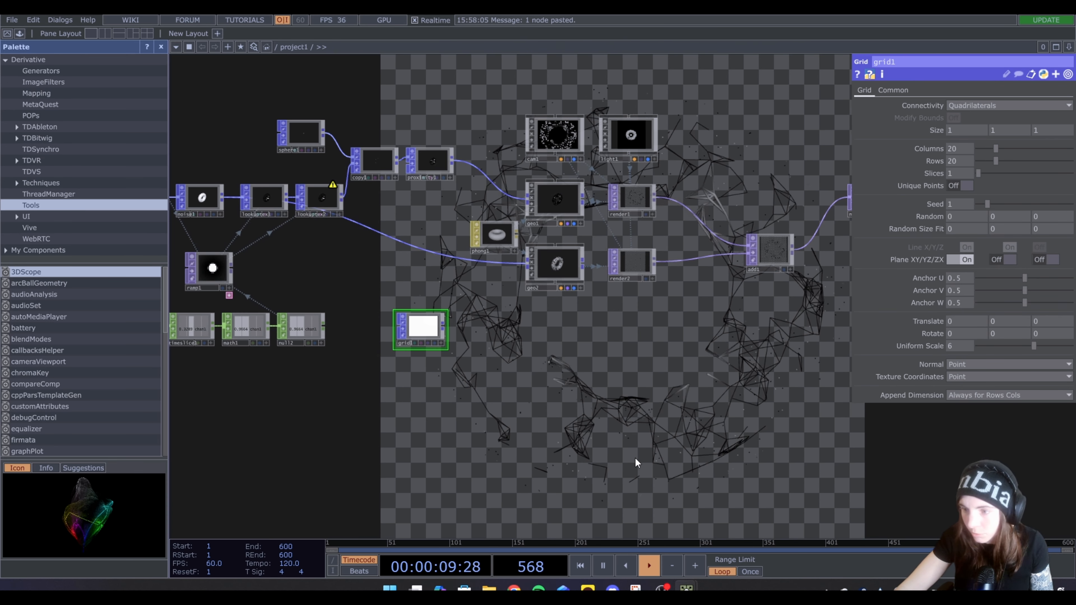
# Duplicate geo2 below the original and wire the grid's output into the copy
pyautogui.click(558, 267)
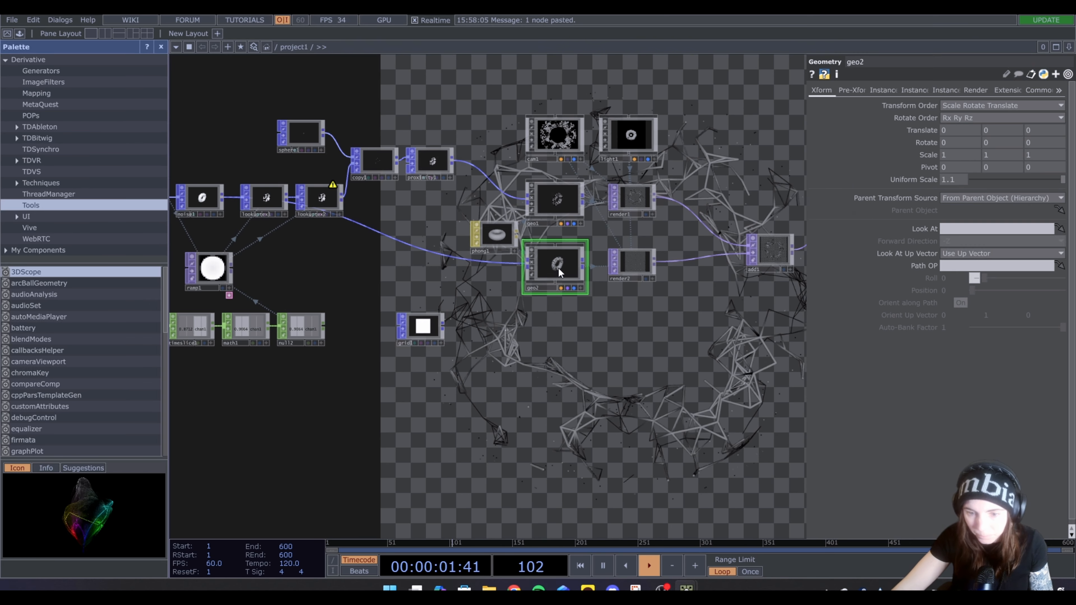
pyautogui.hotkey('ctrl', 'c')
pyautogui.hotkey('ctrl', 'v')
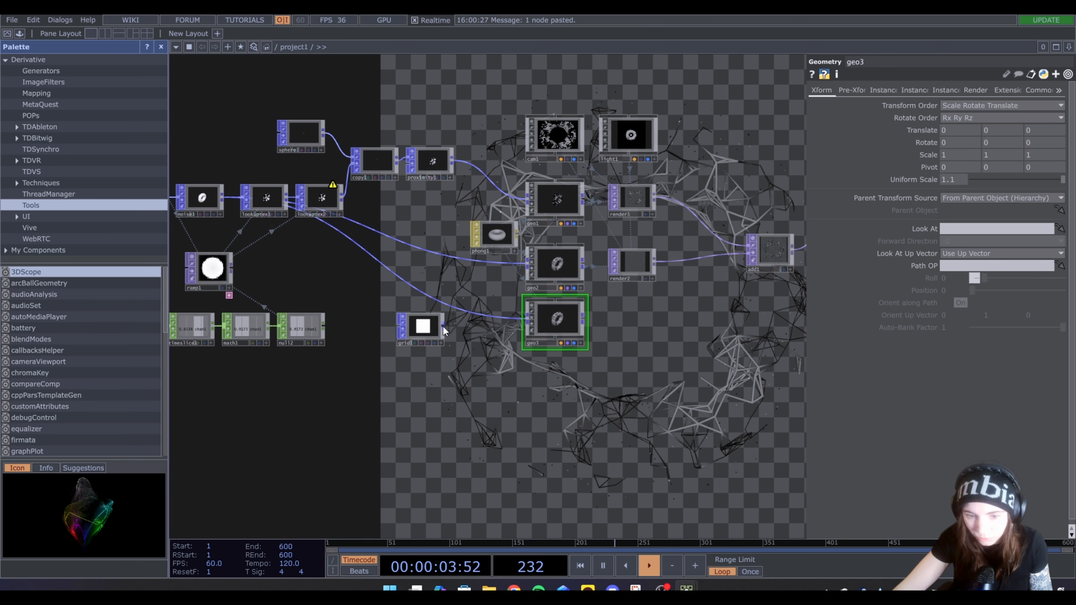
pyautogui.moveTo(443, 325); pyautogui.dragTo(514, 327)
pyautogui.moveTo(641, 385); pyautogui.dragTo(550, 387)
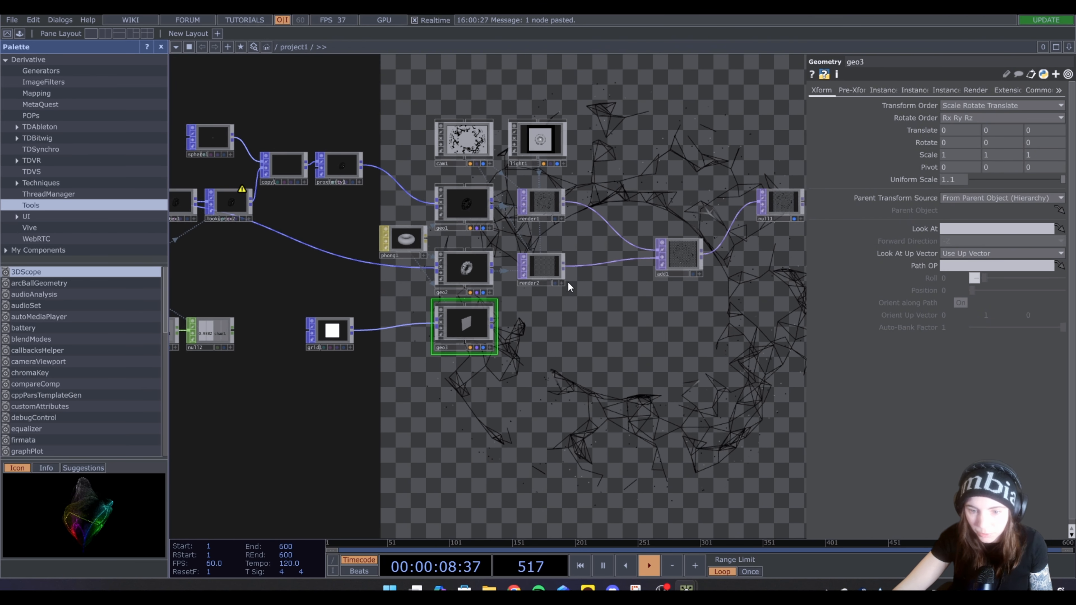
# Duplicate render2 below the original and assign geo3 as the copy's geometry
pyautogui.click(546, 272)
pyautogui.hotkey('ctrl', 'c')
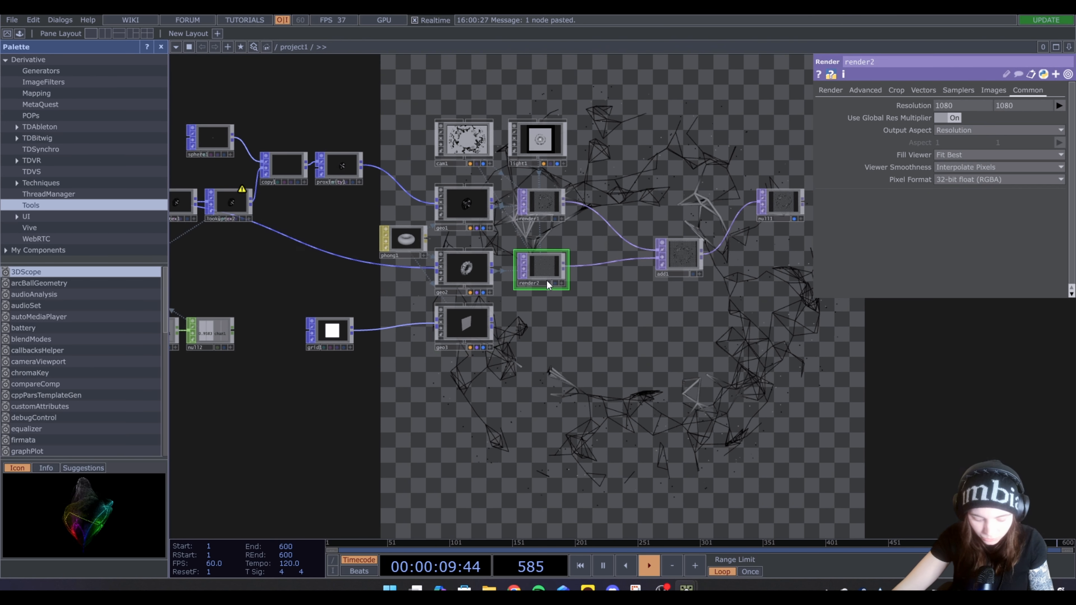
pyautogui.hotkey('ctrl', 'v')
pyautogui.moveTo(460, 329); pyautogui.dragTo(537, 345)
pyautogui.click(546, 340)
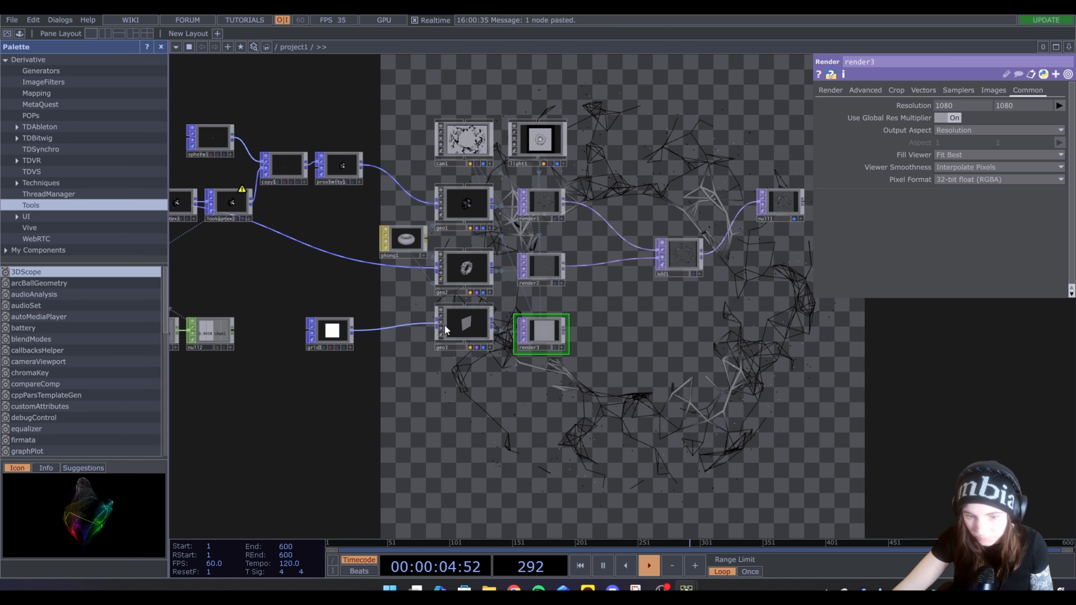
# Place a second Add TOP that combines add1 with render3, and route its output into null1
pyautogui.moveTo(795, 368); pyautogui.dragTo(524, 374)
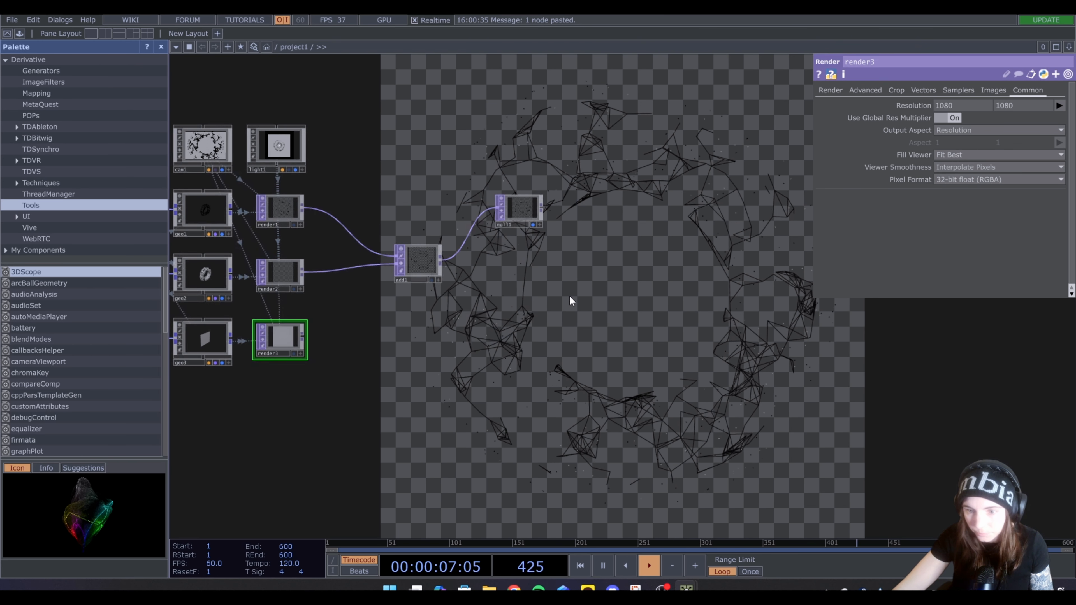
pyautogui.moveTo(507, 213); pyautogui.dragTo(633, 259)
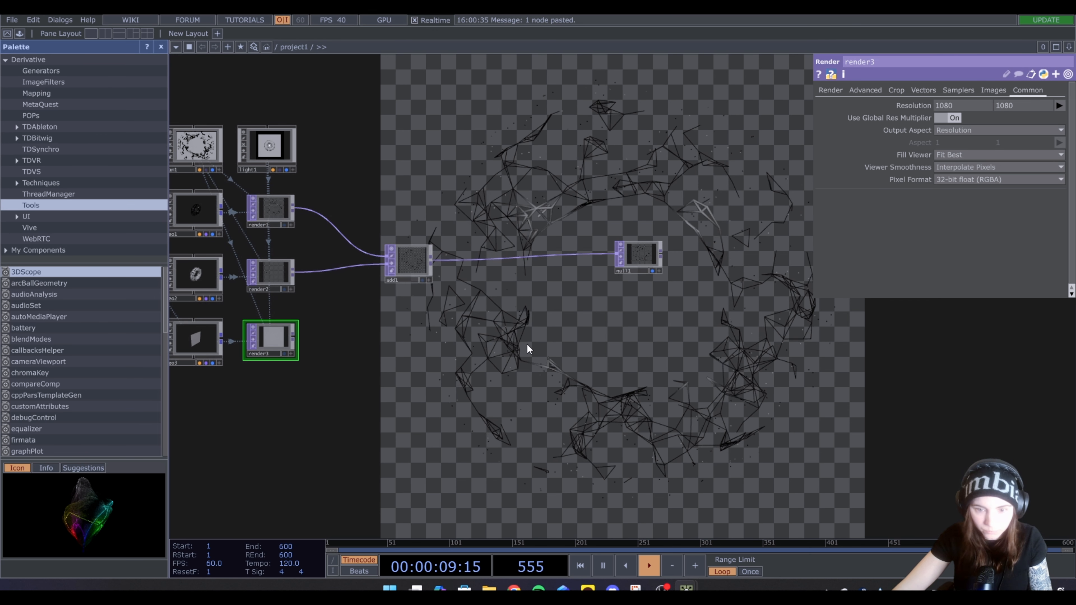
pyautogui.press('Tab')
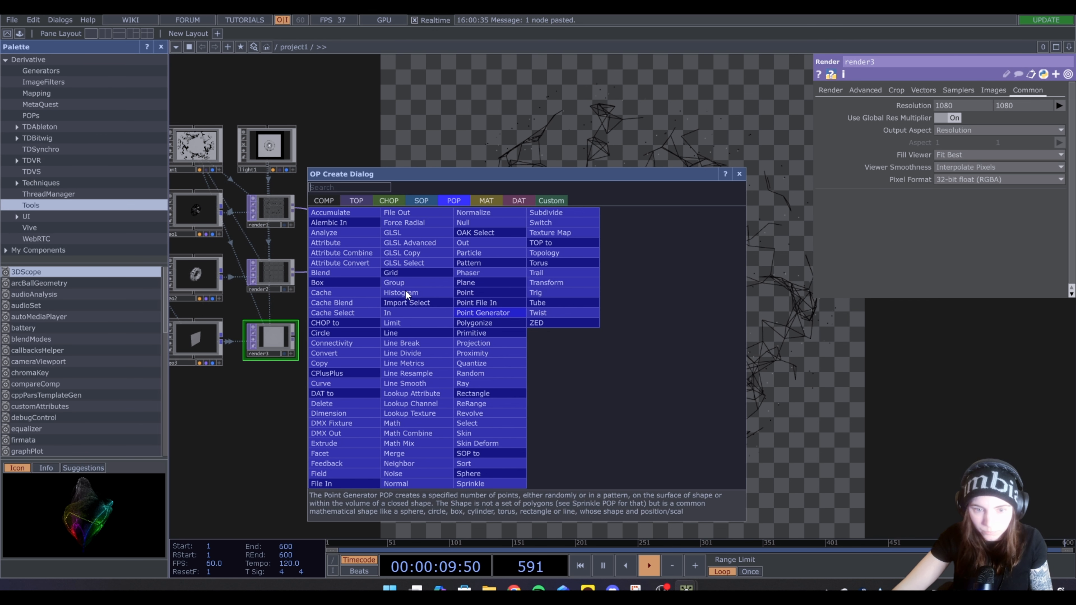
pyautogui.click(349, 202)
pyautogui.click(334, 215)
pyautogui.click(545, 337)
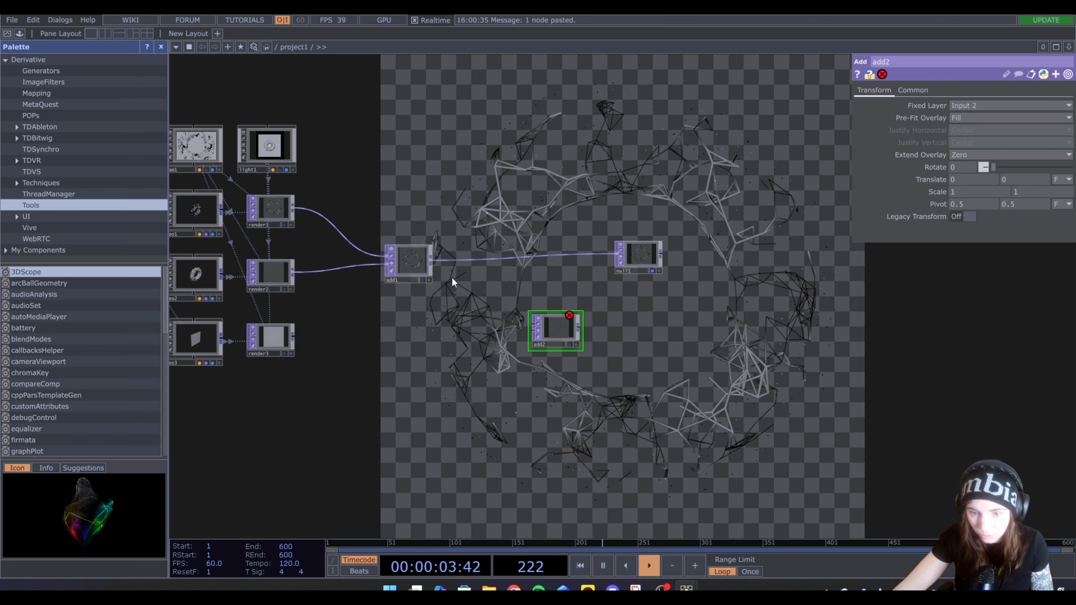
pyautogui.moveTo(430, 261); pyautogui.dragTo(524, 326)
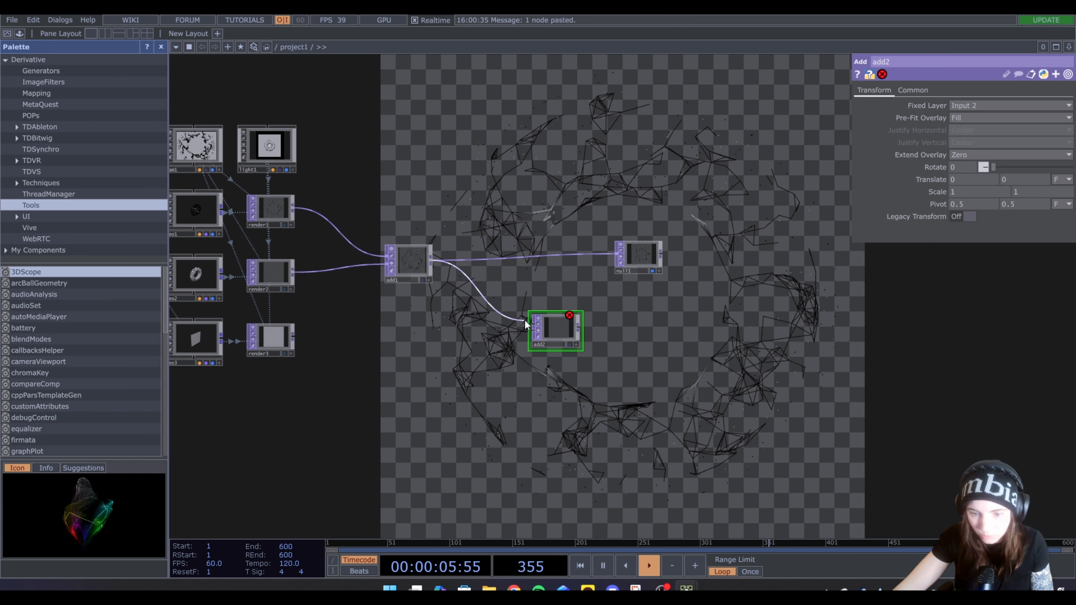
pyautogui.moveTo(298, 336); pyautogui.dragTo(615, 260)
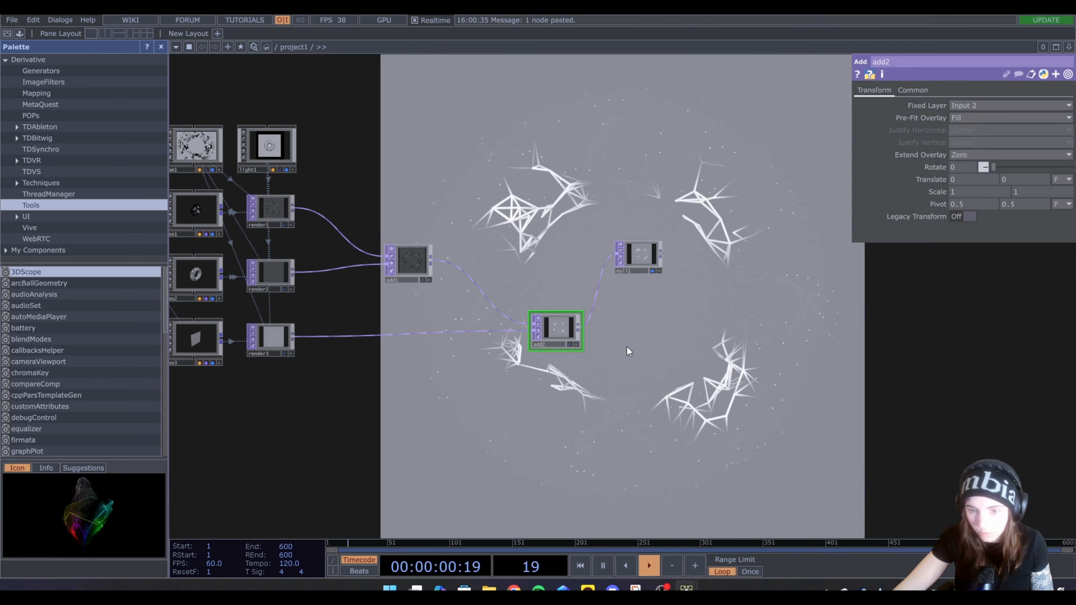
# Split the workspace into two side-by-side panes and show the scene from the side in a Geometry Viewer
pyautogui.moveTo(211, 107); pyautogui.dragTo(239, 101)
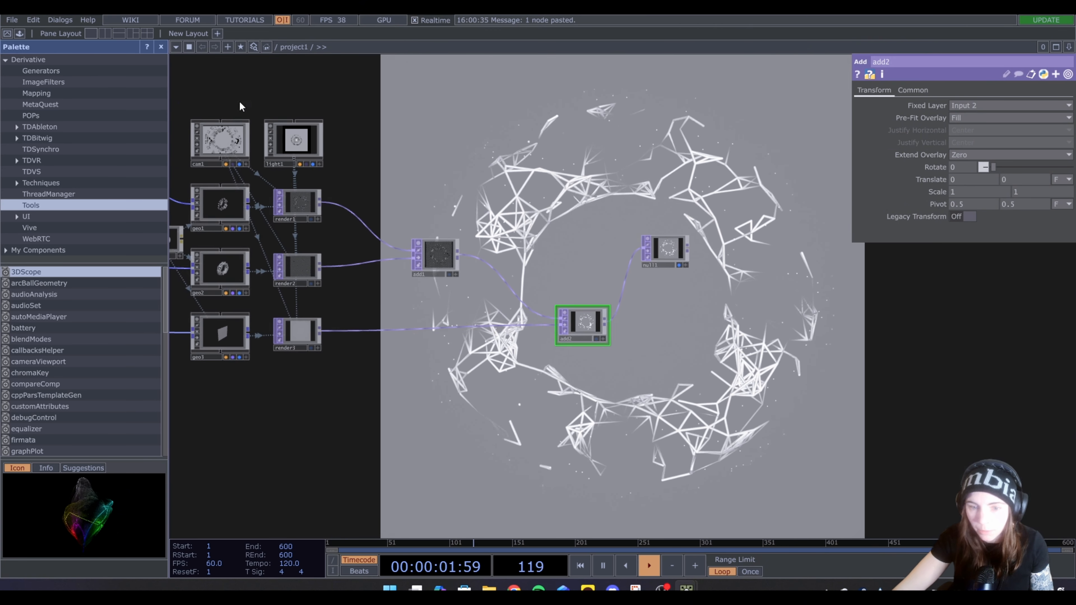
pyautogui.click(105, 34)
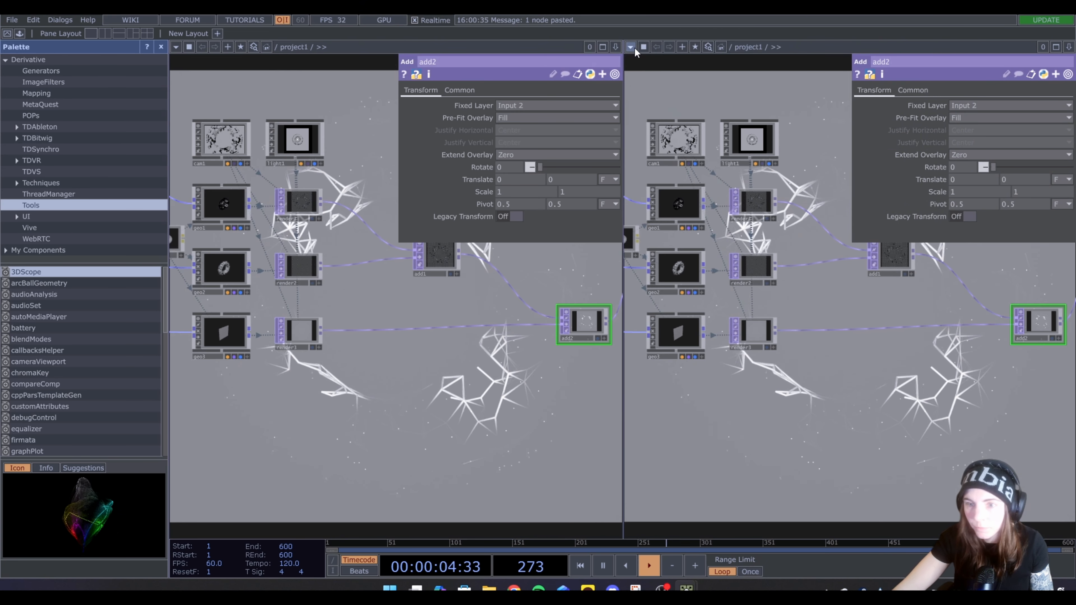
pyautogui.click(631, 48)
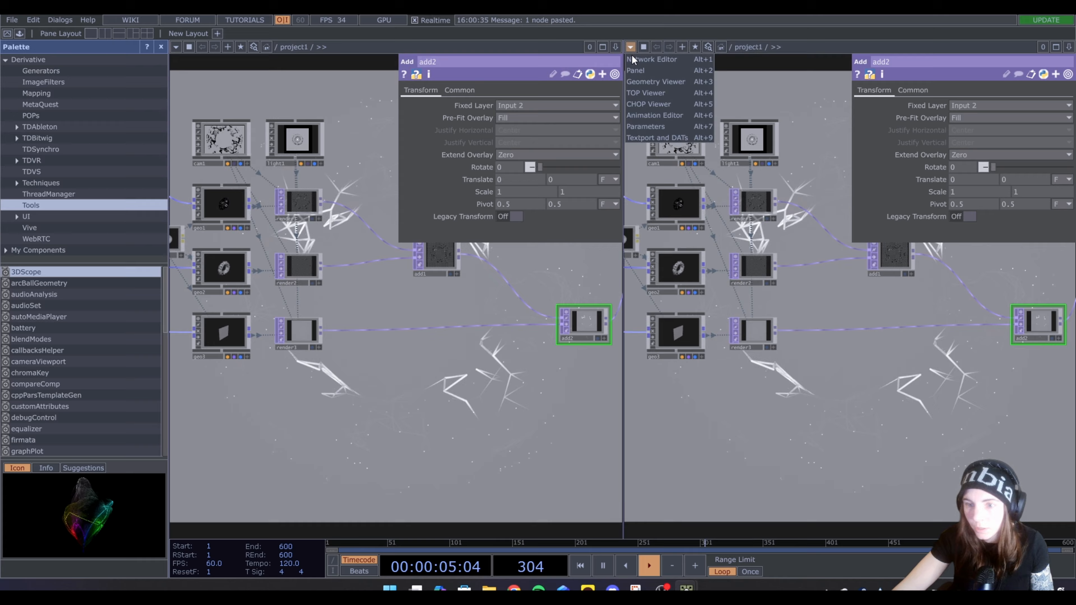
pyautogui.click(665, 83)
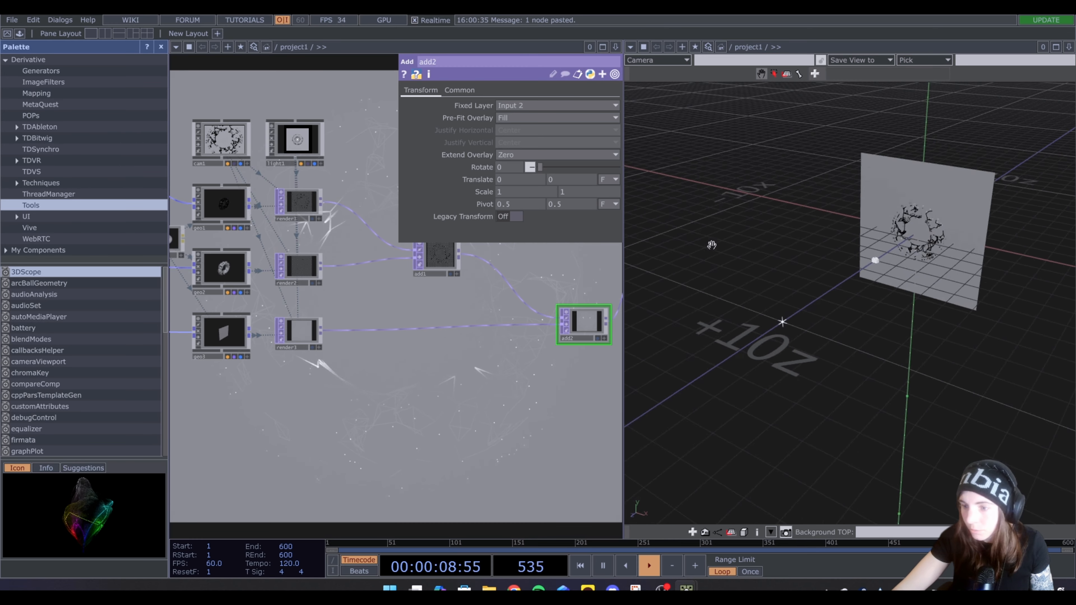
pyautogui.moveTo(711, 245); pyautogui.dragTo(865, 290)
pyautogui.scroll(5, 830, 282)
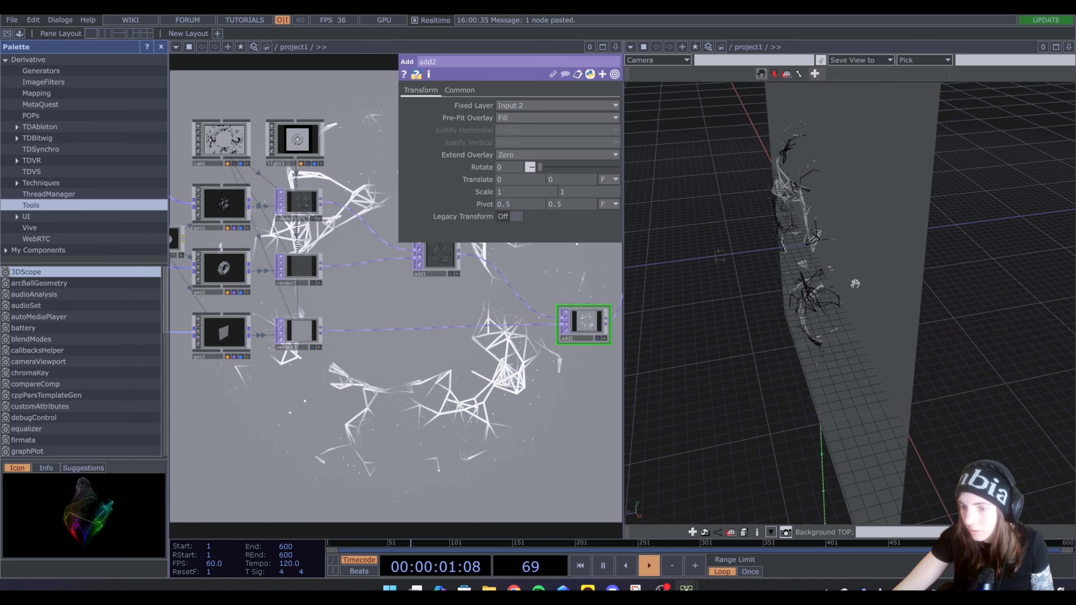
pyautogui.scroll(-3, 802, 244)
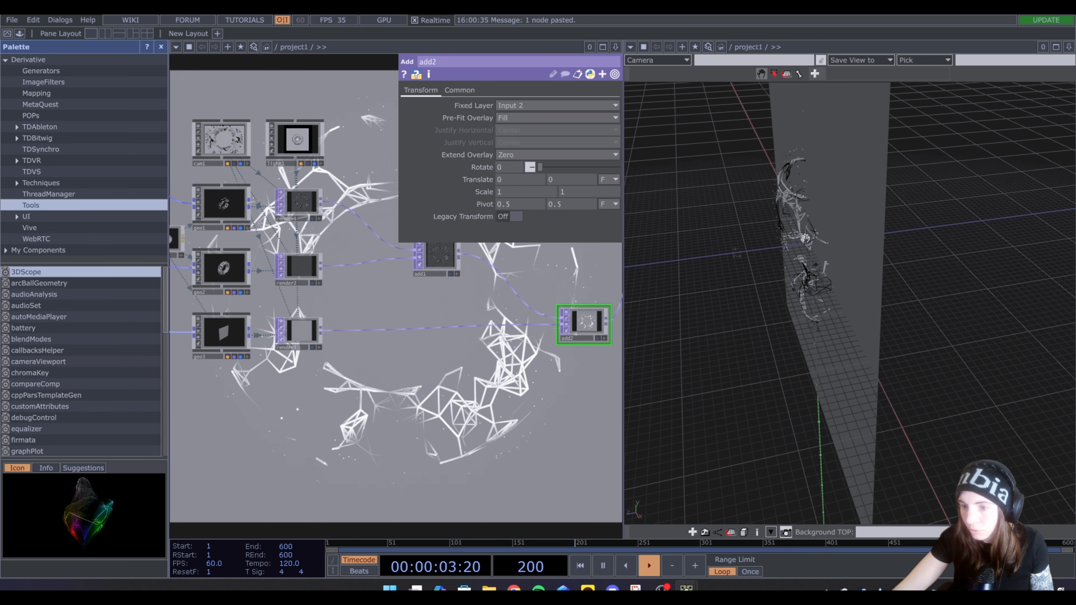
# Set geo3's Z Translate to -0.8 to place the grid behind the torus, and hide the palette
pyautogui.moveTo(248, 411); pyautogui.dragTo(365, 406)
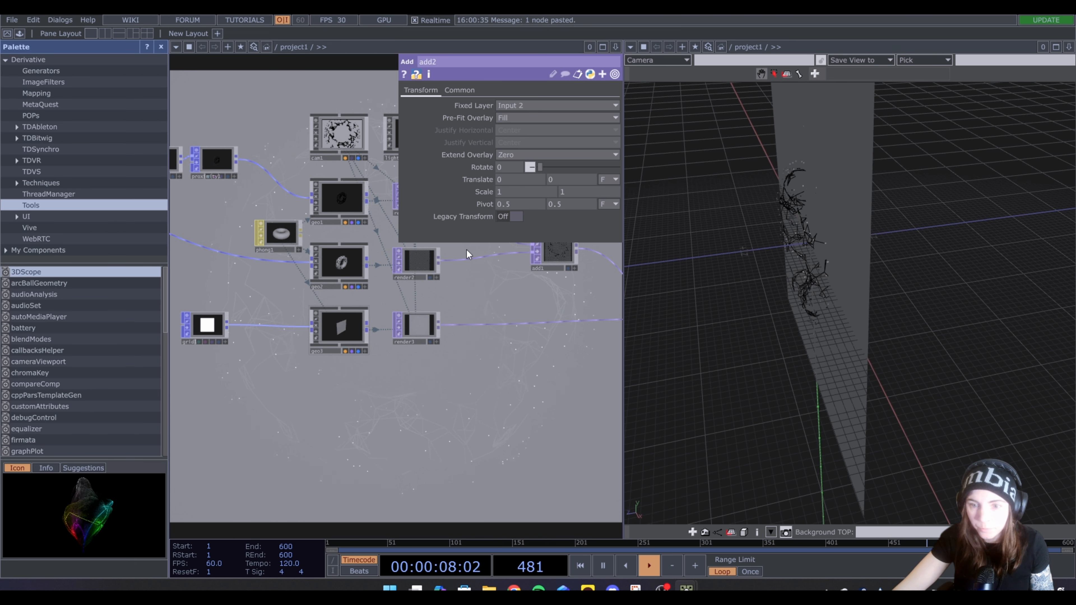
pyautogui.click(341, 326)
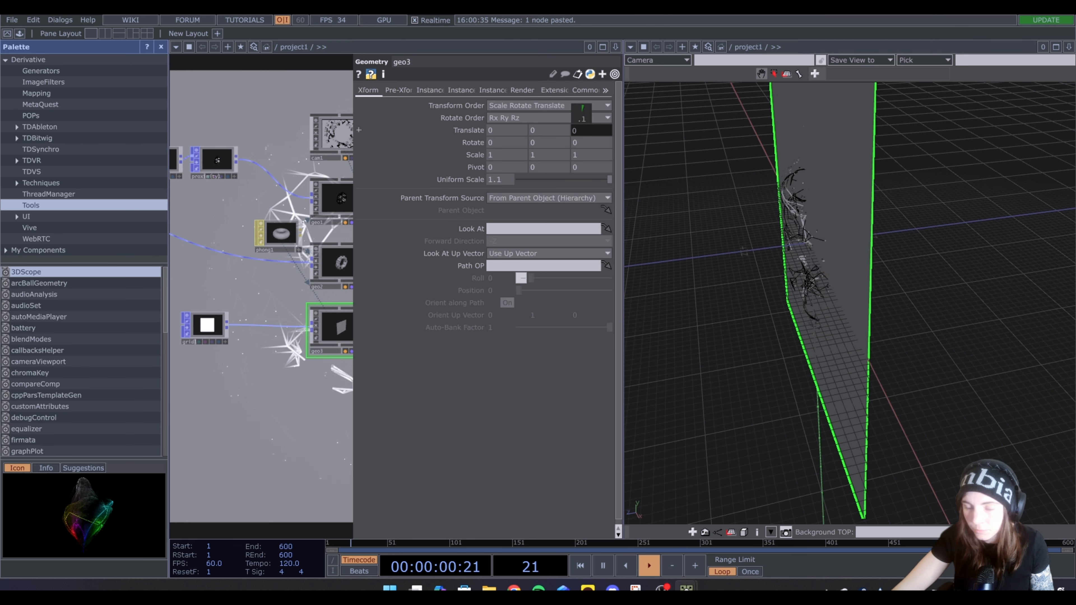
pyautogui.moveTo(581, 113)
pyautogui.mouseDown()
pyautogui.moveTo(565, 113)
pyautogui.moveTo(577, 111)
pyautogui.mouseUp()
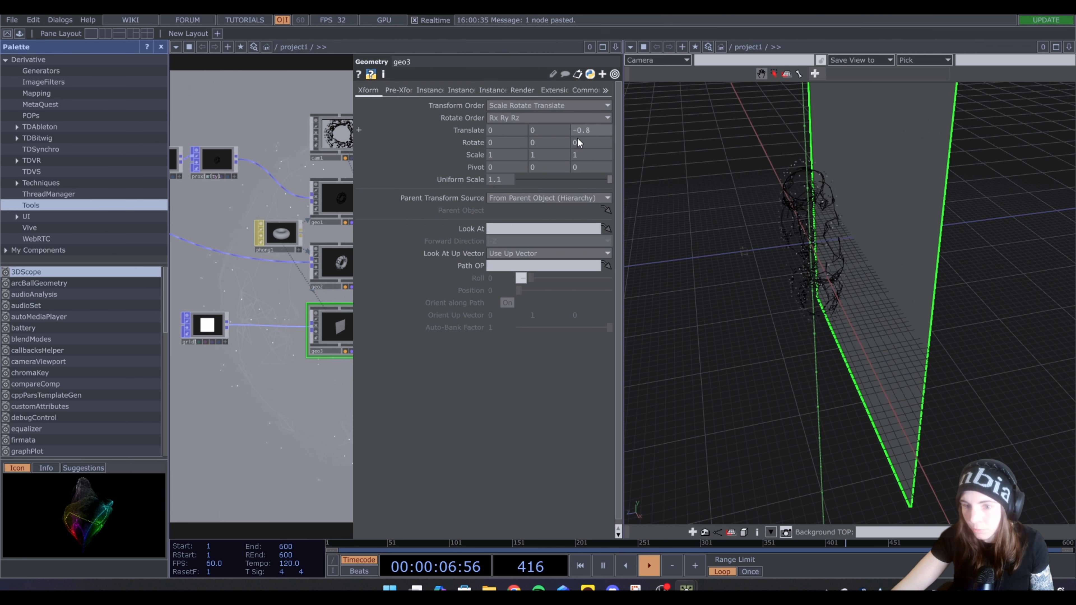
pyautogui.moveTo(771, 222); pyautogui.dragTo(852, 196)
pyautogui.hotkey('alt', 'l')
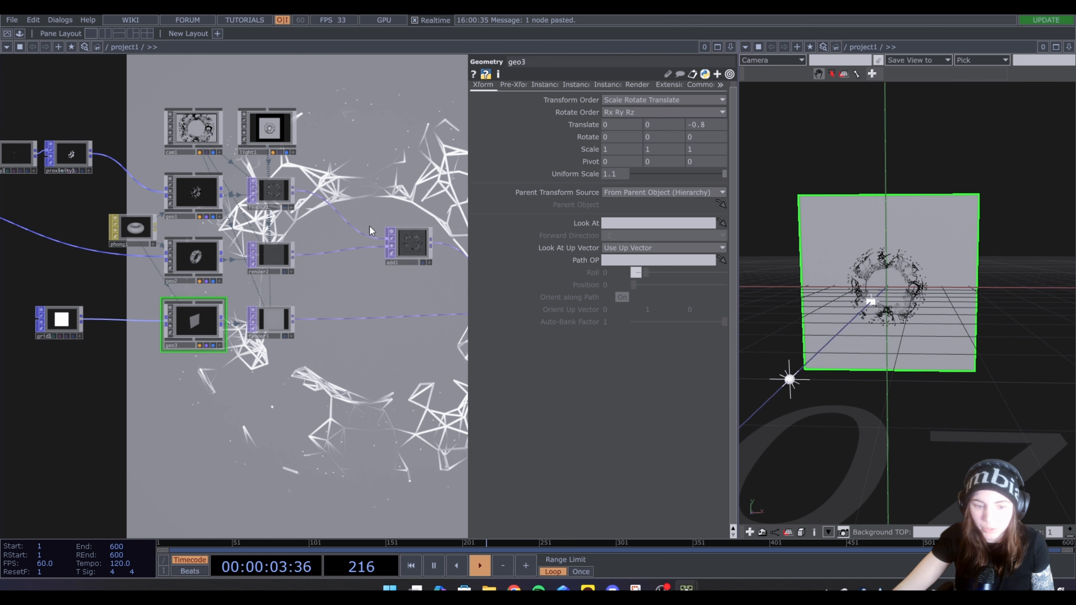
# Duplicate phong1 below geo3 and assign the copy as geo3's Material
pyautogui.moveTo(235, 487); pyautogui.dragTo(257, 494)
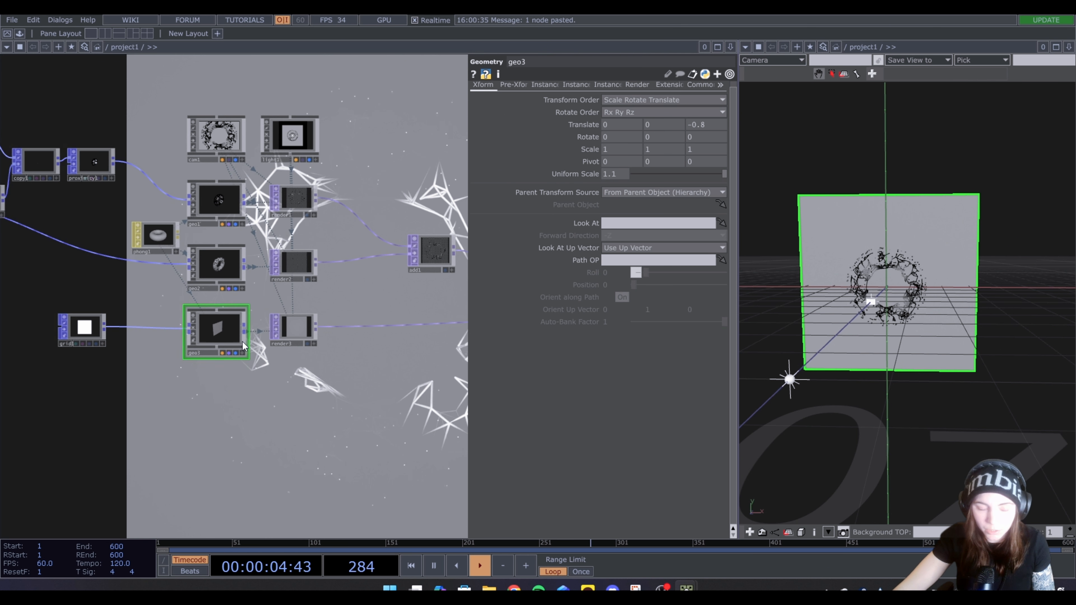
pyautogui.click(149, 240)
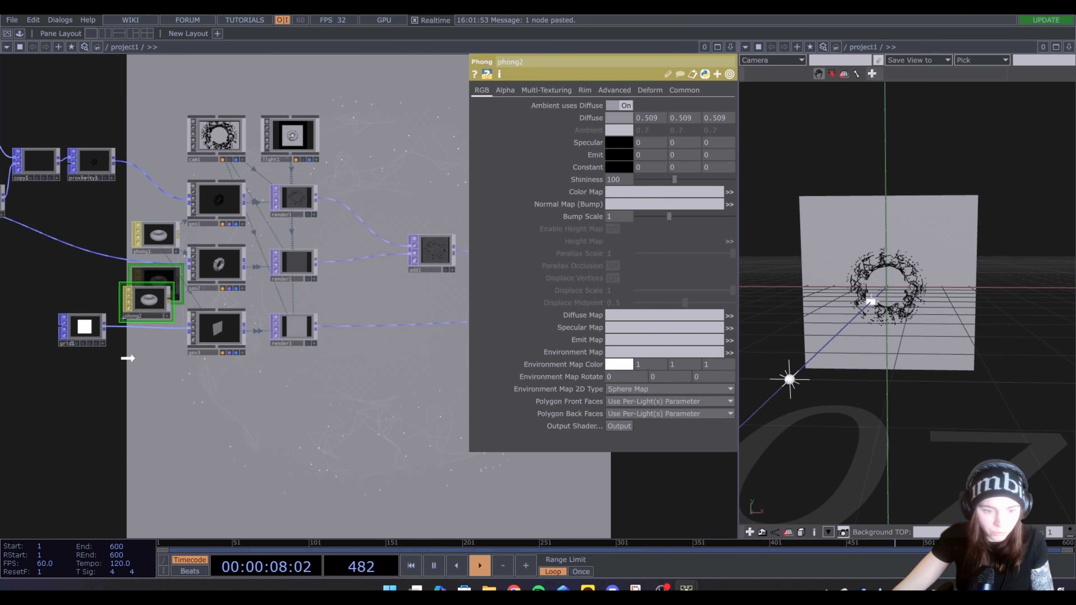
pyautogui.moveTo(128, 358); pyautogui.dragTo(199, 390)
pyautogui.click(218, 318)
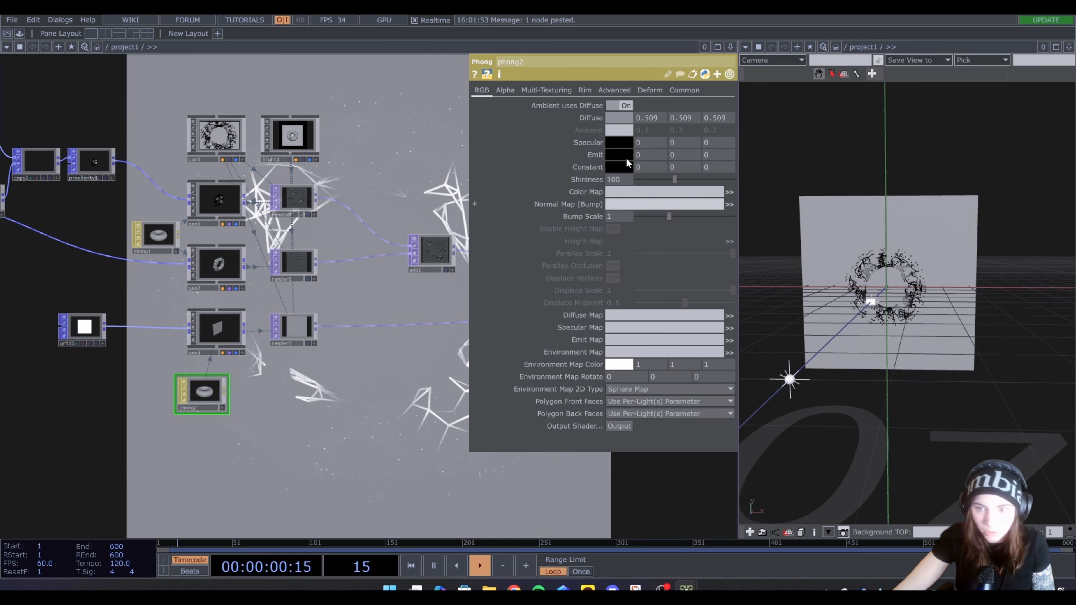
# Darken phong2's Diffuse color to about 0.049
pyautogui.click(617, 116)
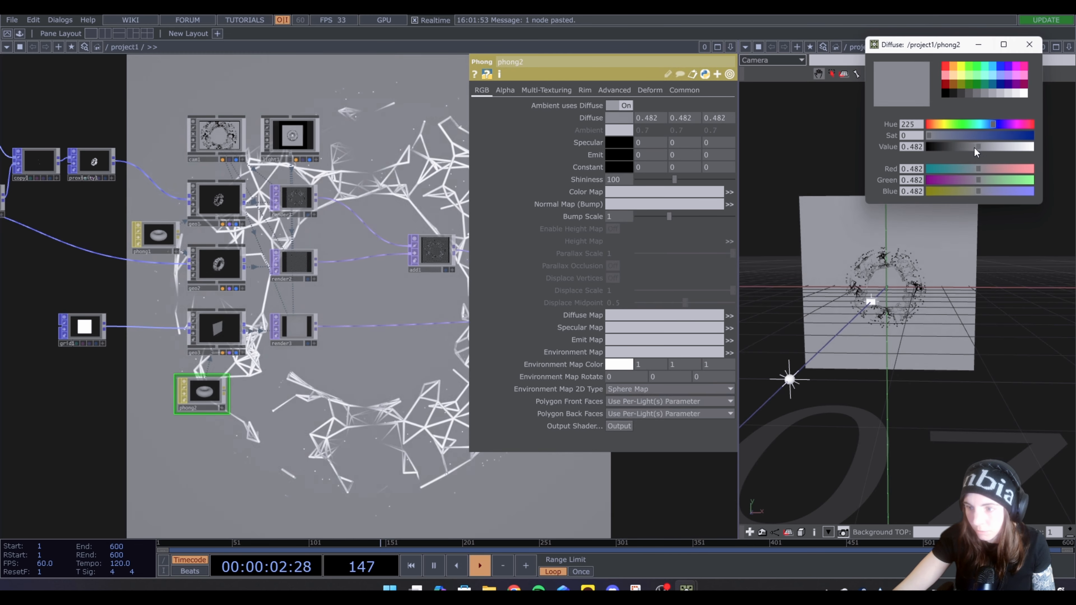
pyautogui.moveTo(974, 147); pyautogui.dragTo(935, 148)
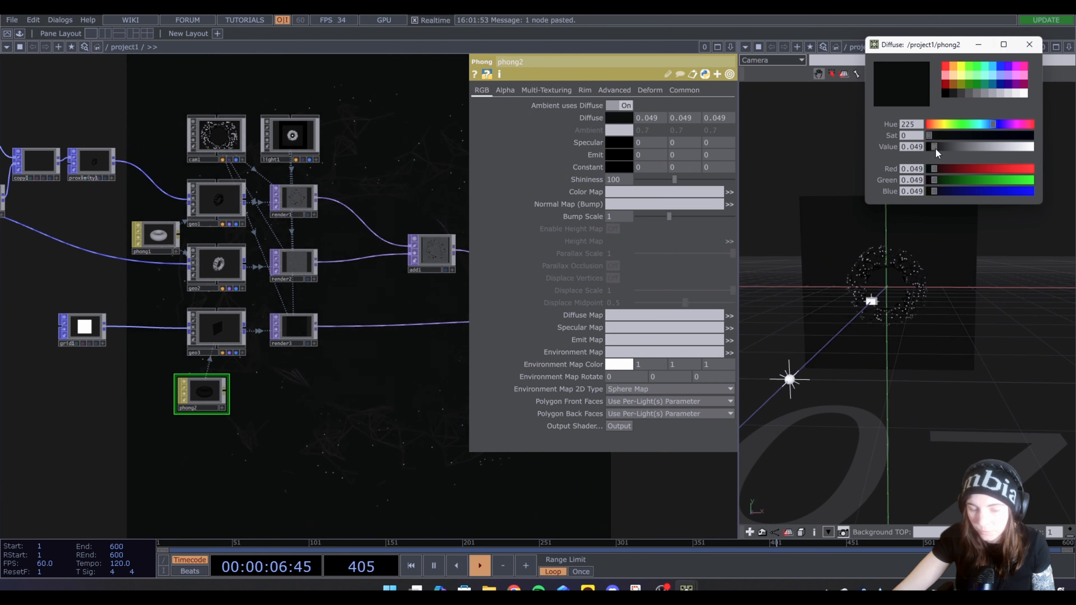
pyautogui.click(1029, 45)
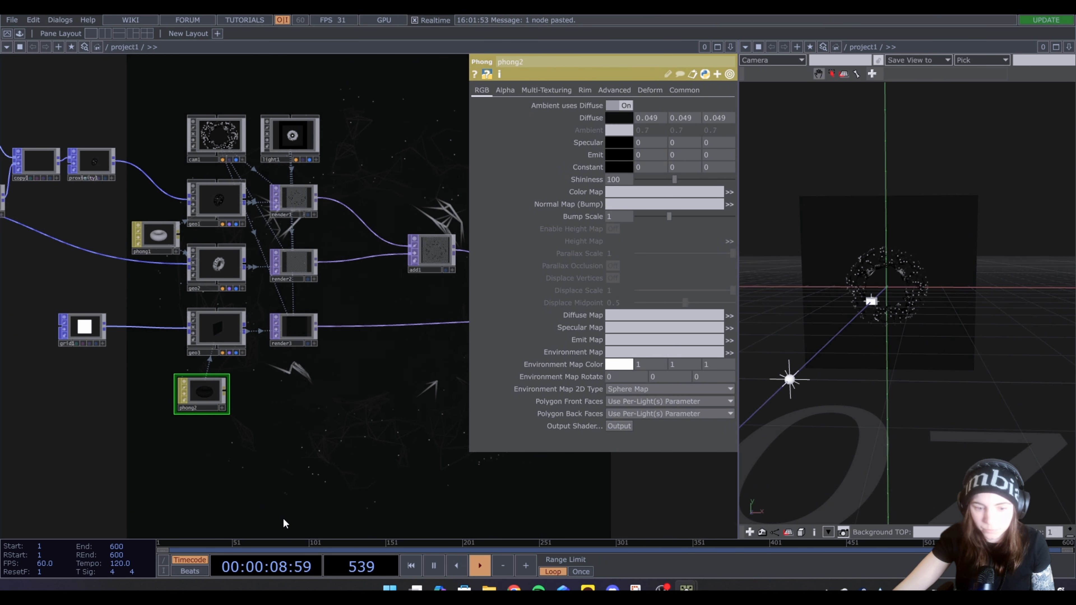
# Return the workspace to a single-pane layout
pyautogui.scroll(-3, 285, 466)
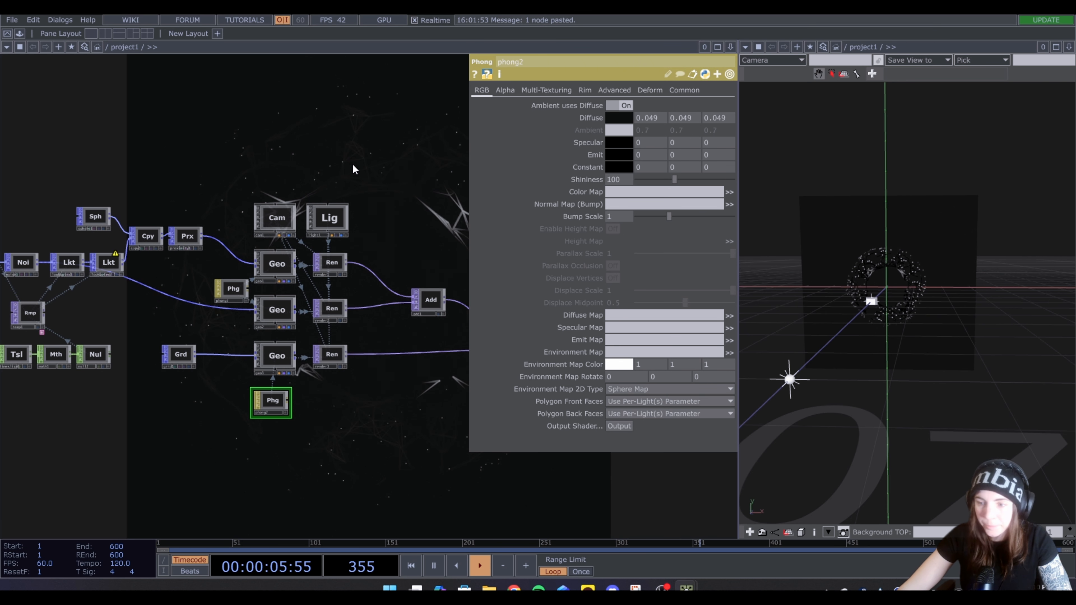
pyautogui.click(91, 33)
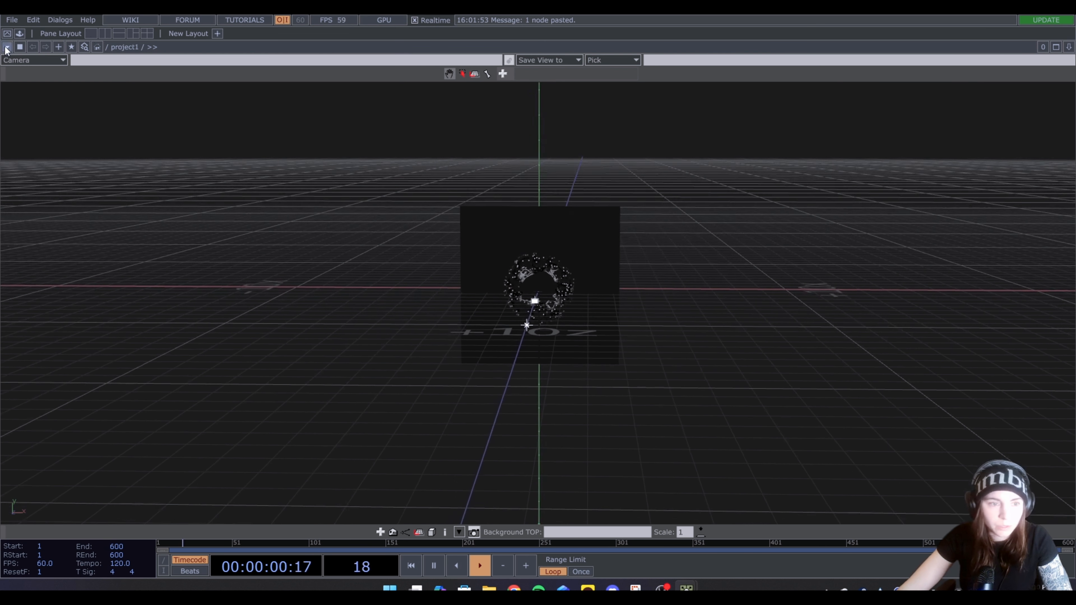
# Switch the pane back to the network editor and move the Add nodes away from the renders to free up space
pyautogui.click(7, 48)
pyautogui.click(28, 61)
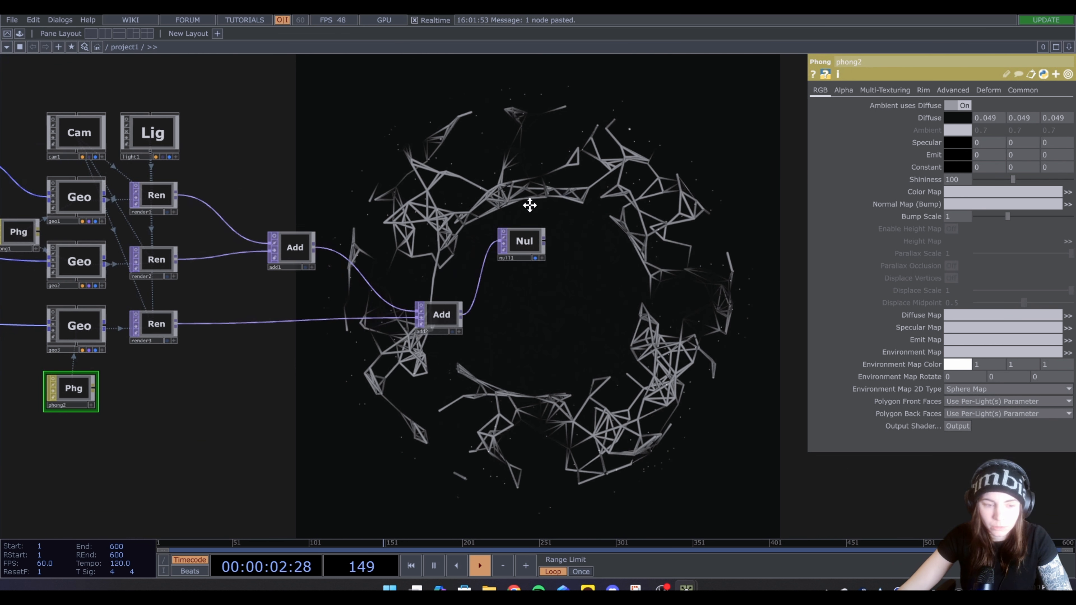
pyautogui.scroll(2, 529, 205)
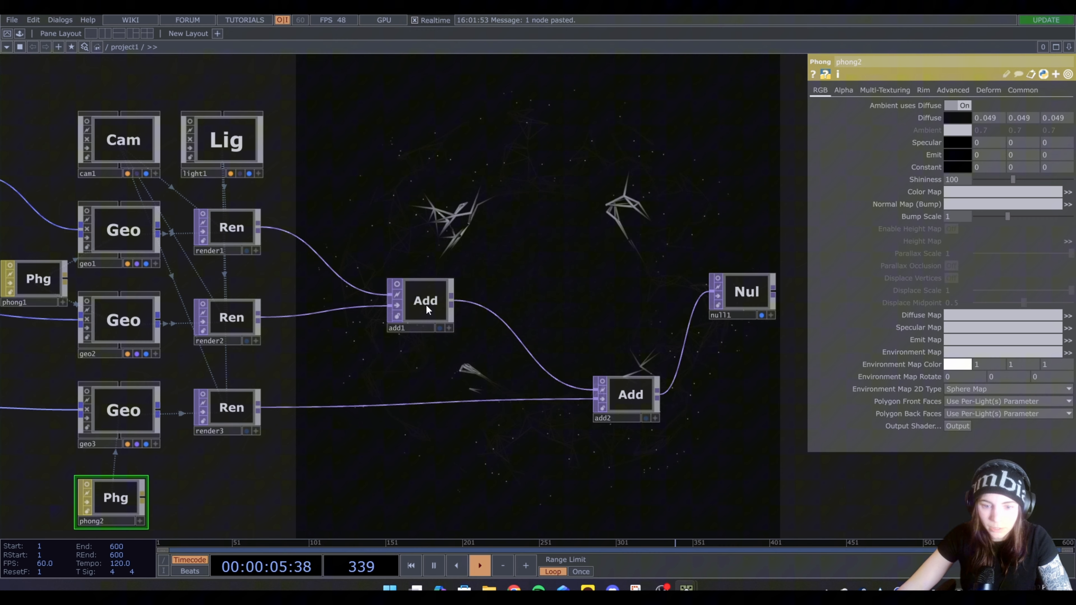
pyautogui.moveTo(425, 304); pyautogui.dragTo(580, 250)
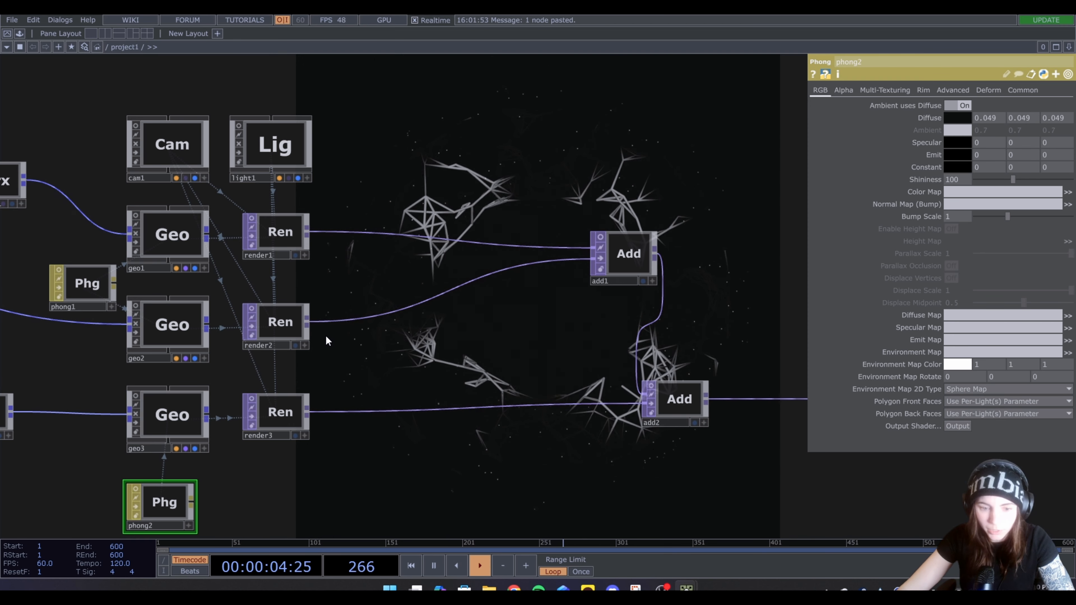
# Create an Edge TOP beside render2 and append a Transform TOP to it
pyautogui.click(307, 325)
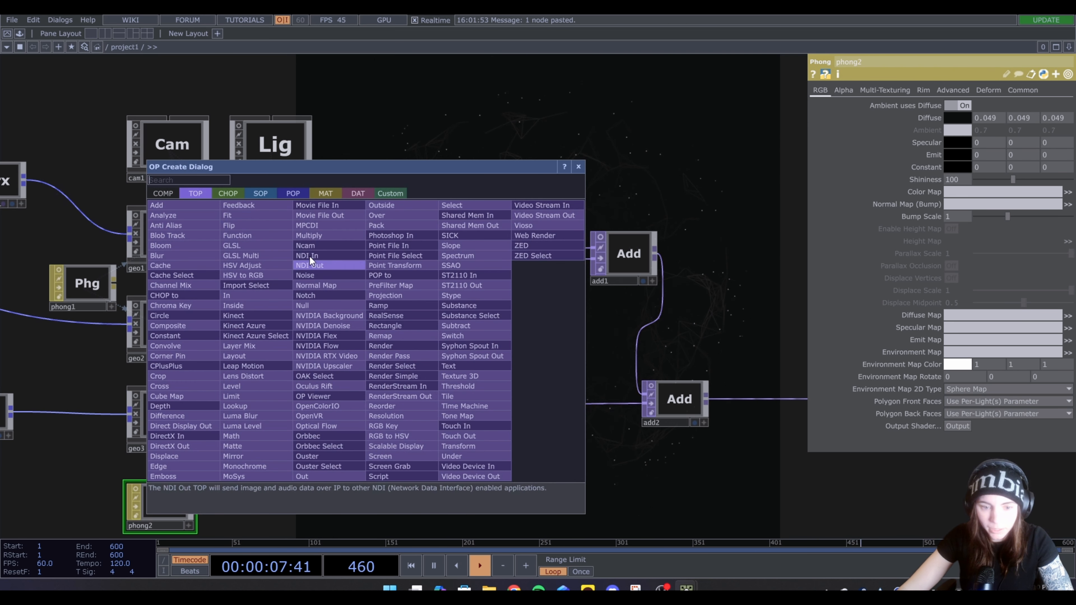
pyautogui.write('ed')
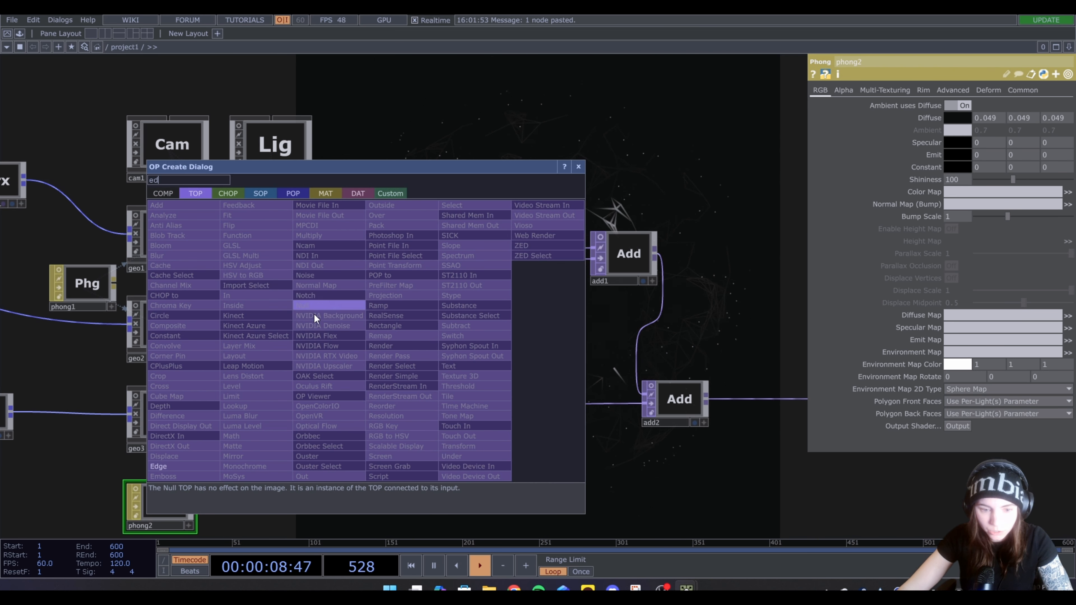
pyautogui.click(174, 465)
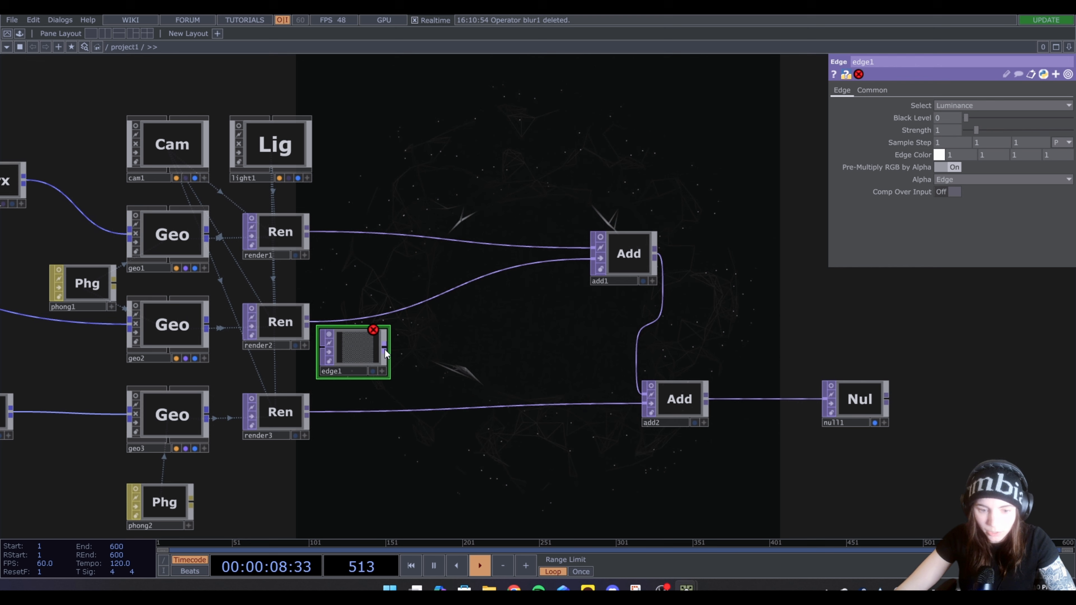
pyautogui.rightClick(385, 350)
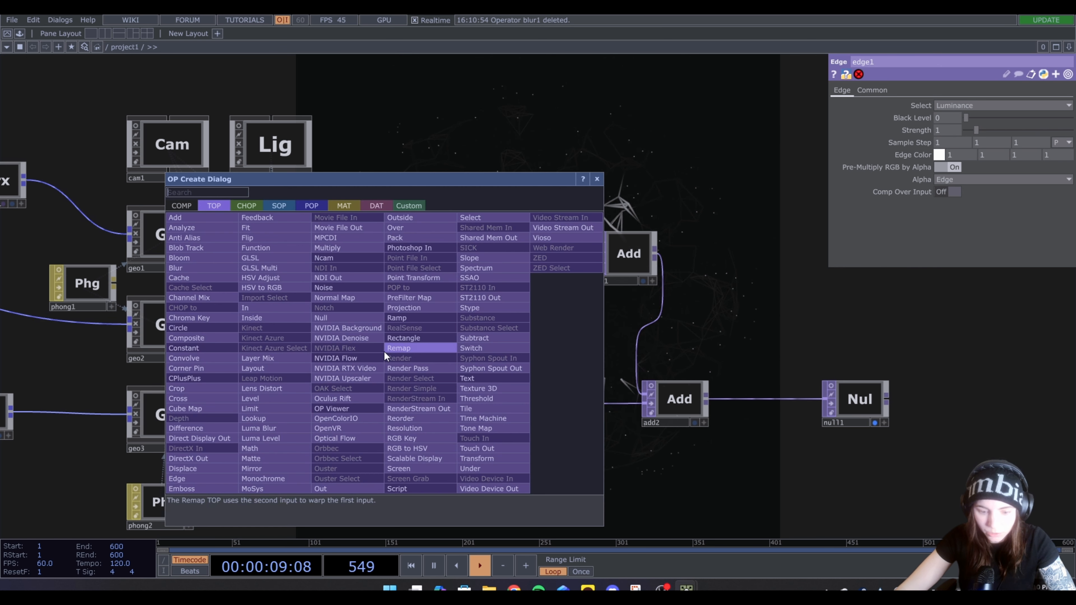
pyautogui.write('tr')
pyautogui.click(467, 458)
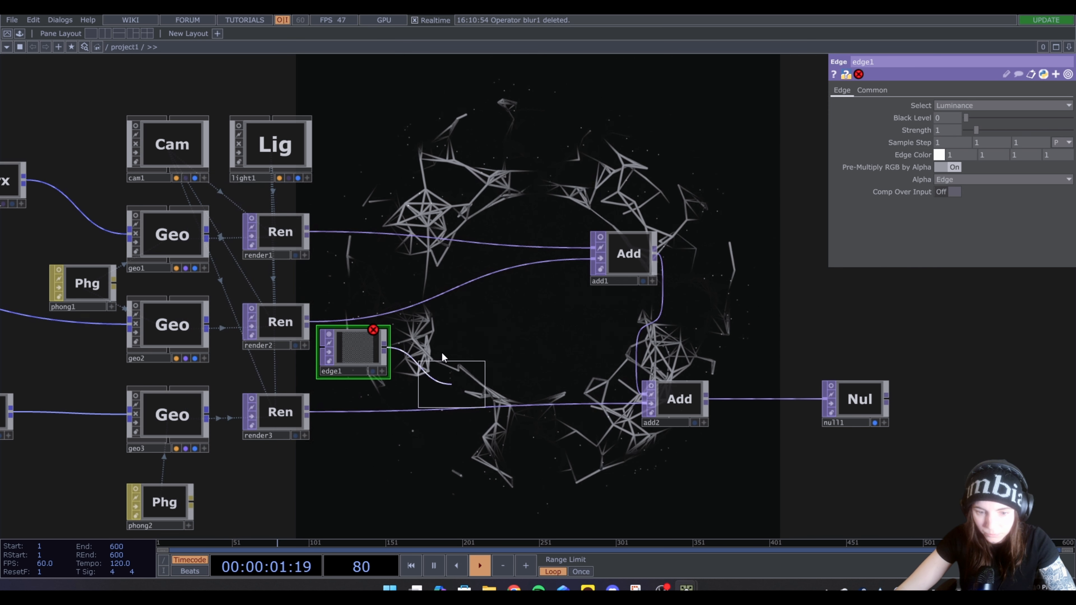
pyautogui.click(437, 352)
# Append a Blur TOP after transform1 and connect render2's output to edge1
pyautogui.rightClick(475, 344)
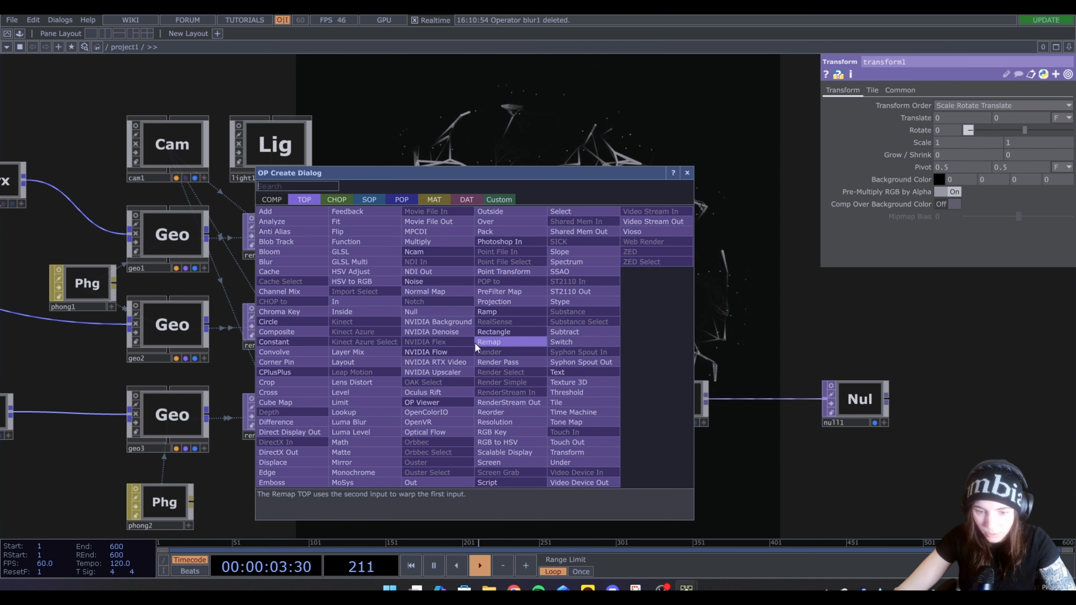
pyautogui.write('bl')
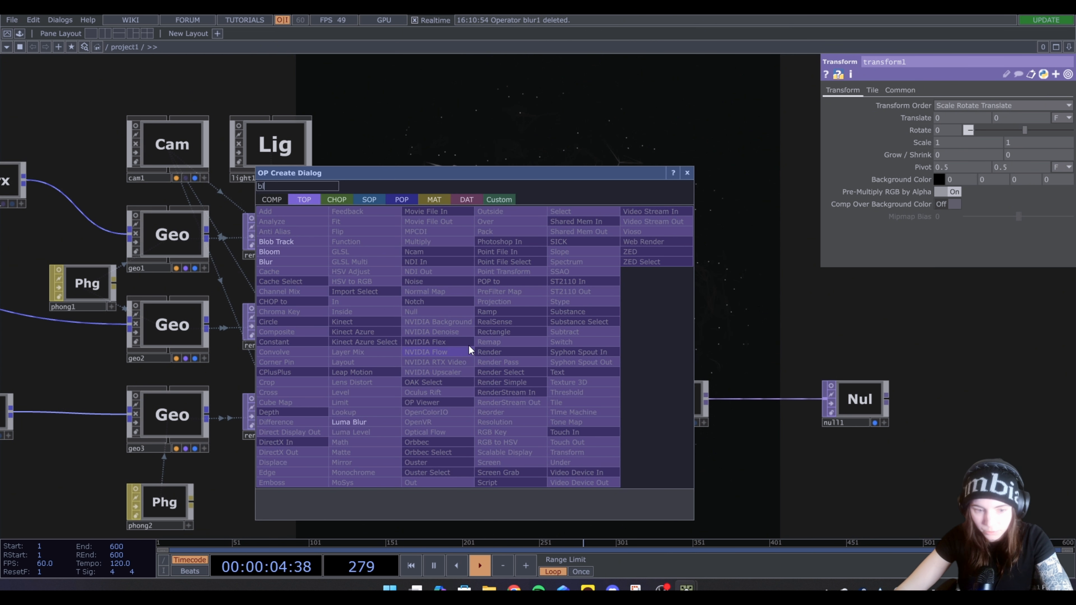
pyautogui.click(287, 262)
pyautogui.click(527, 353)
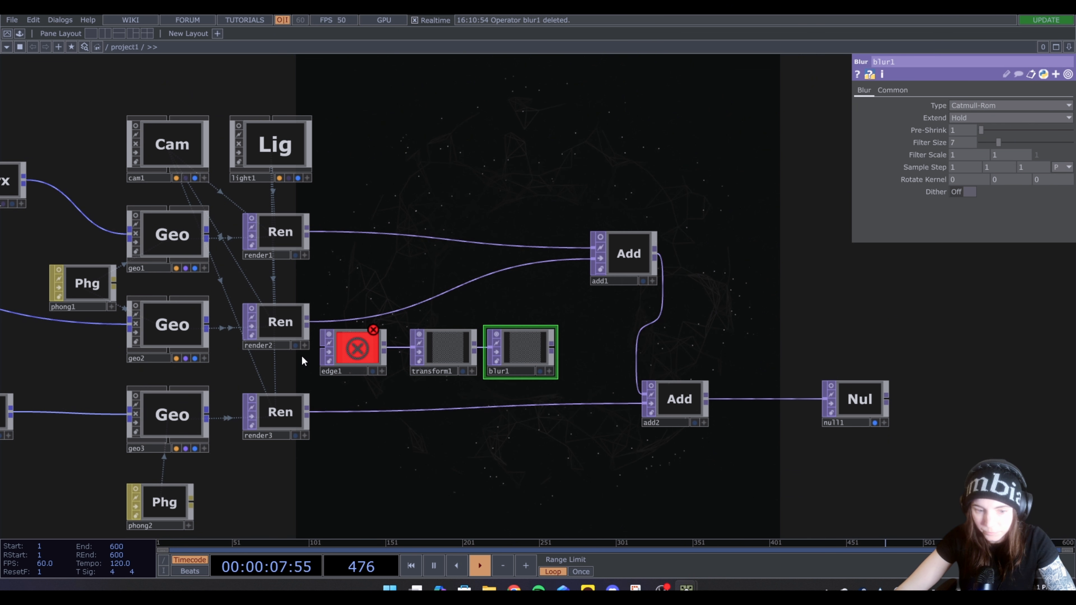
pyautogui.click(307, 324)
pyautogui.click(323, 364)
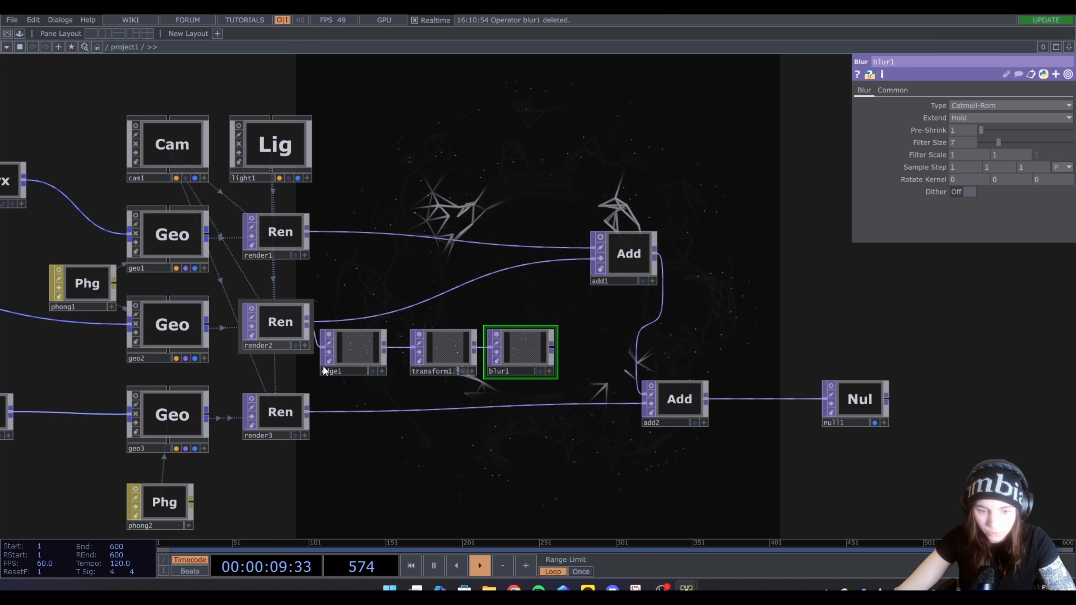
# Raise edge1's Strength to 10
pyautogui.click(364, 350)
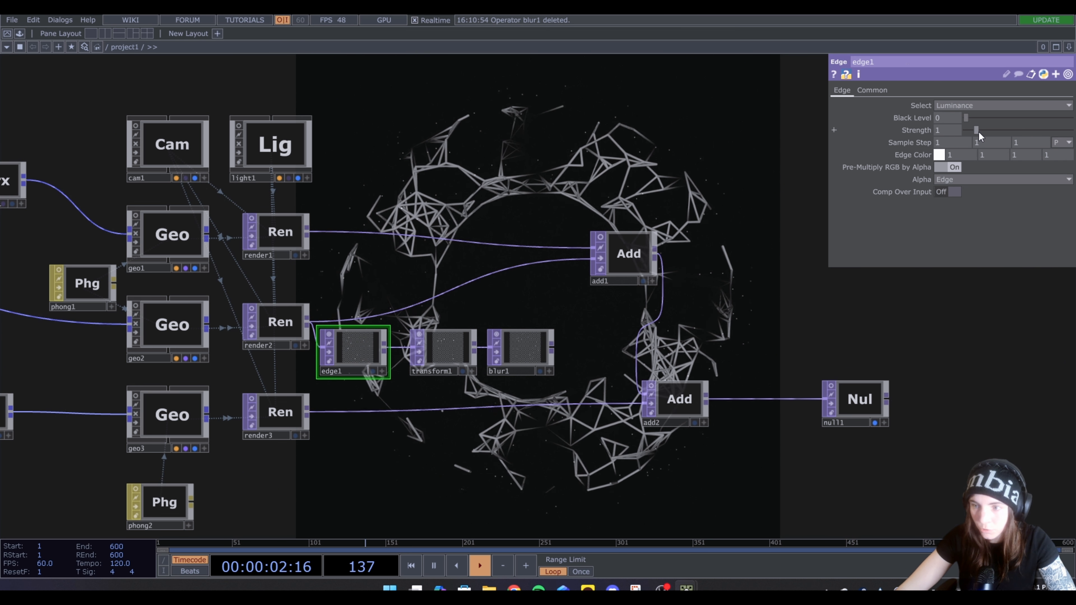
pyautogui.moveTo(977, 130); pyautogui.dragTo(1071, 143)
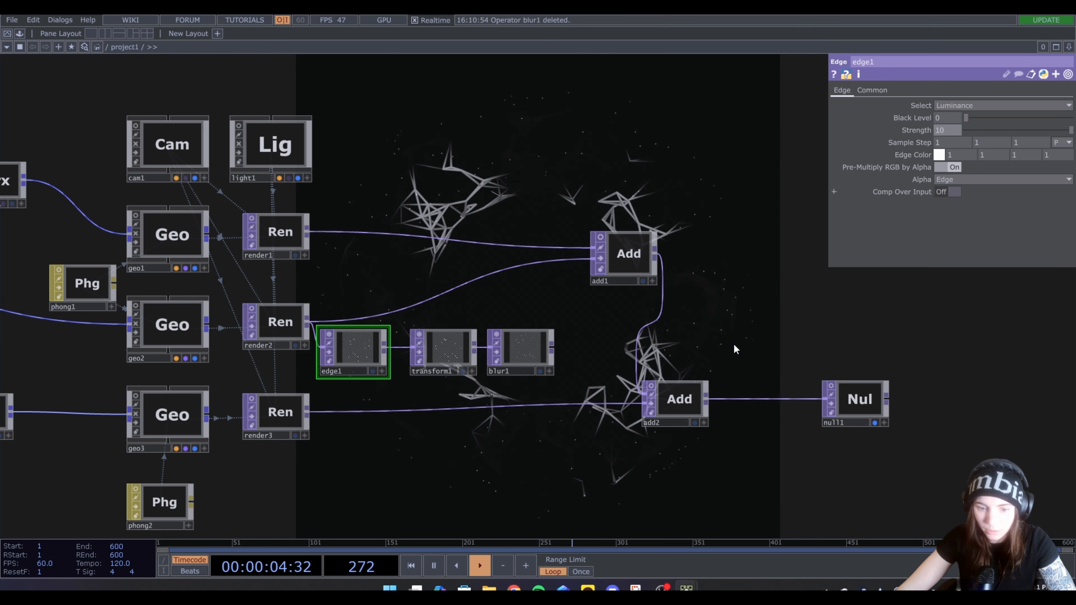
pyautogui.scroll(10, 414, 355)
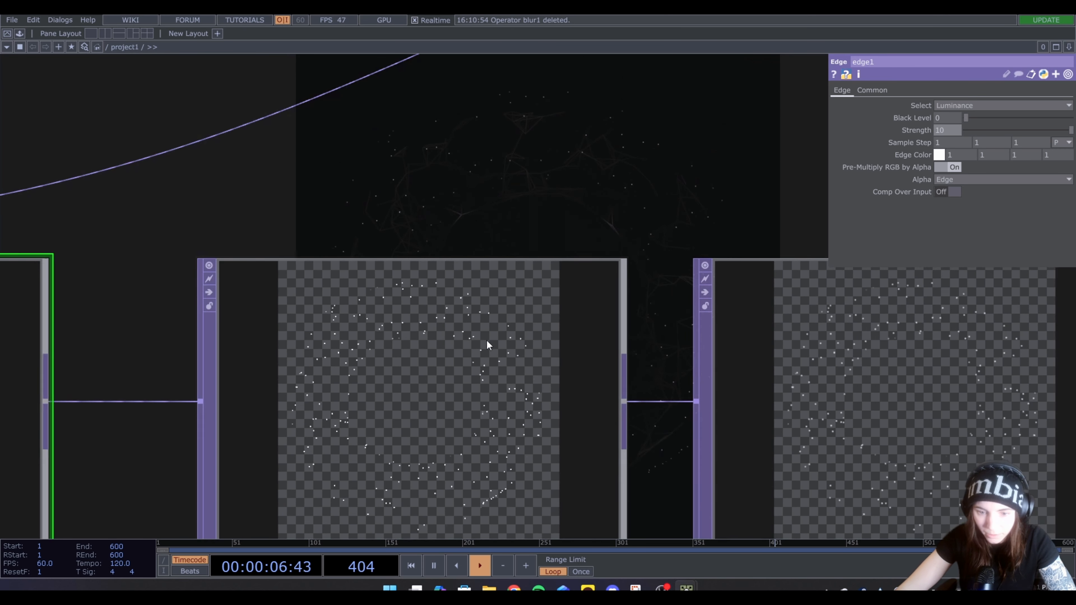
pyautogui.moveTo(556, 87); pyautogui.dragTo(512, 7)
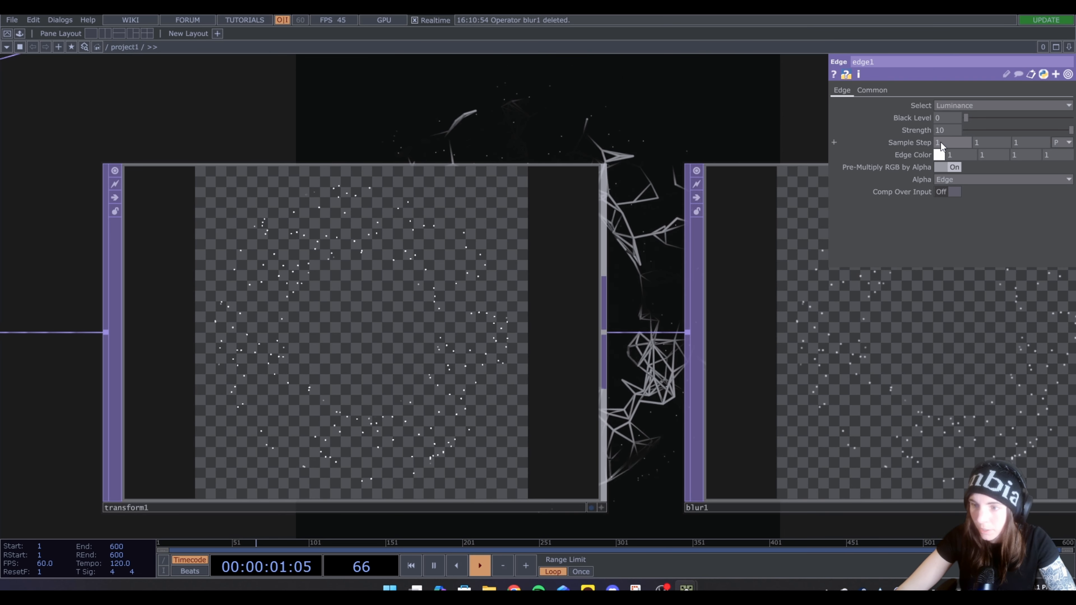
# Set transform1's Scale to 1.05 on both axes
pyautogui.click(336, 276)
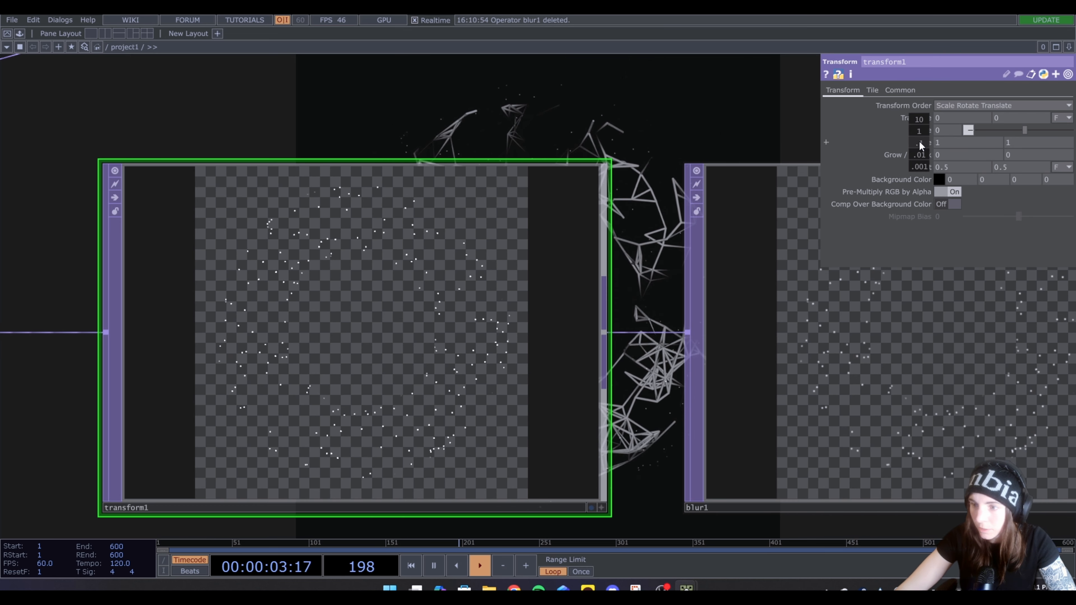
pyautogui.moveTo(926, 139); pyautogui.dragTo(932, 131, button='middle')
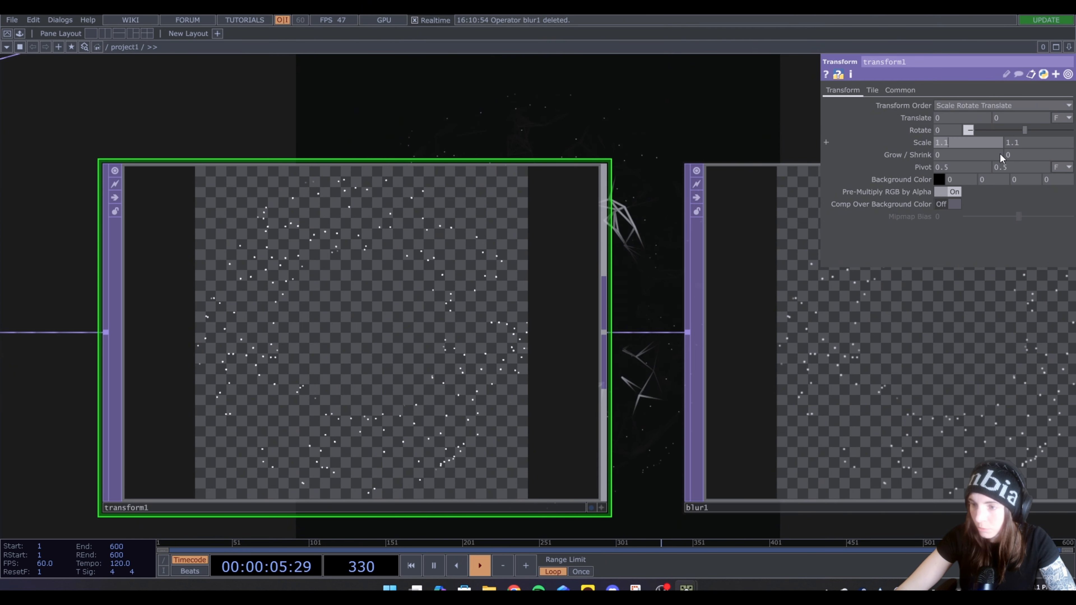
pyautogui.press('BackSpace')
pyautogui.write('05')
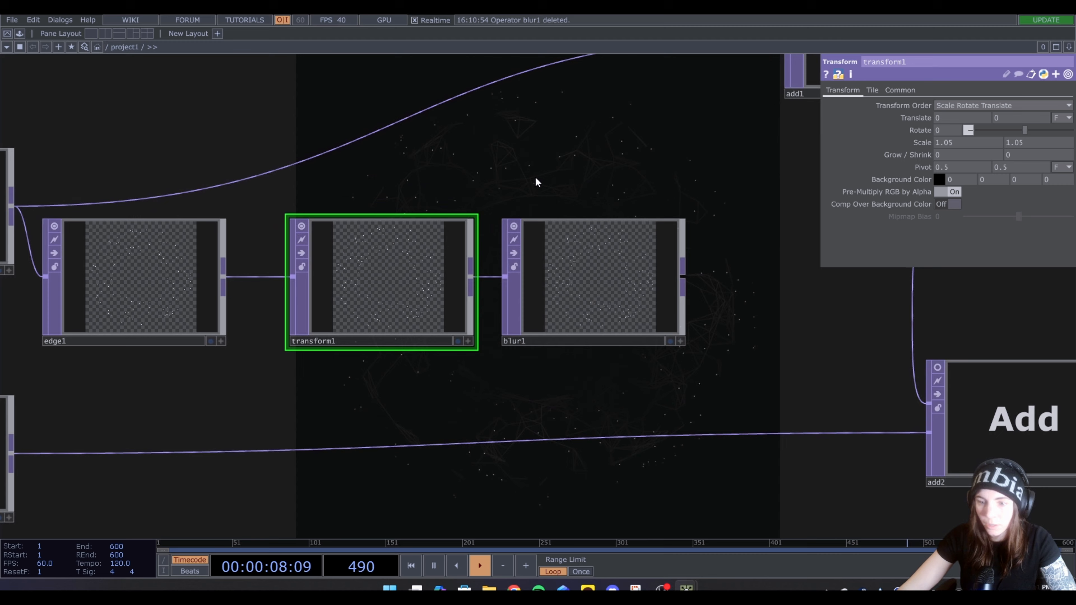
# Set blur1's Filter Size to 14
pyautogui.scroll(-4, 499, 199)
pyautogui.click(546, 246)
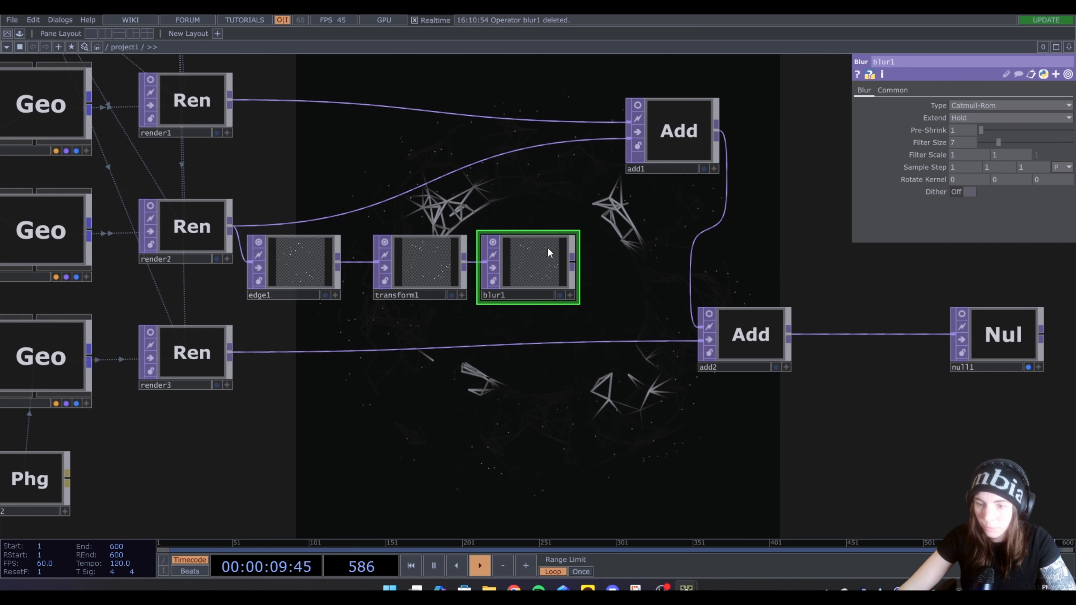
pyautogui.scroll(5, 551, 237)
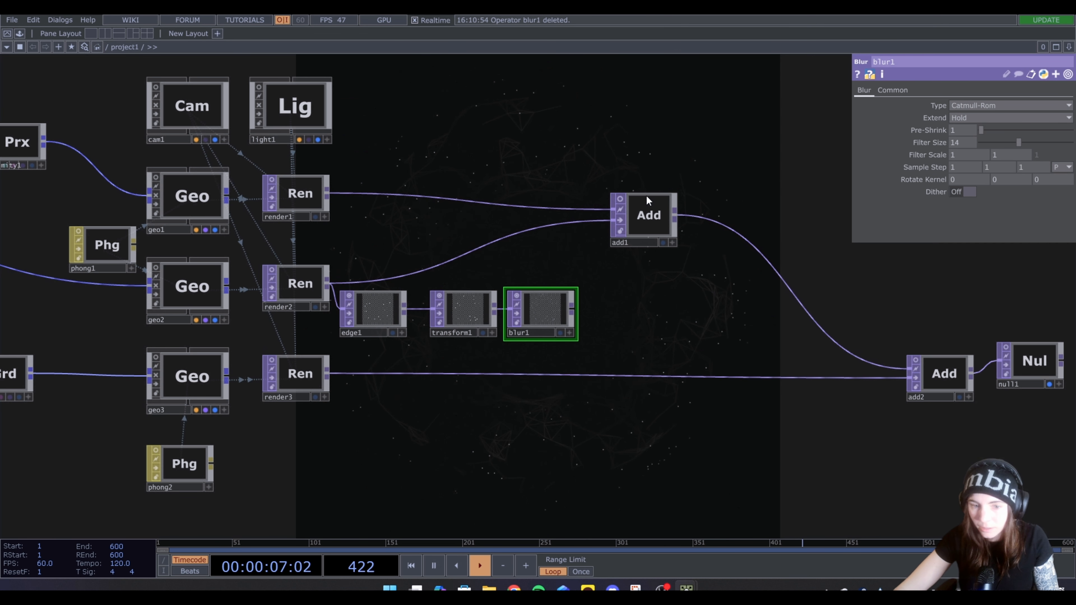
# Move add1 upward and place a new Add TOP beneath it, beyond blur1
pyautogui.moveTo(646, 199); pyautogui.dragTo(659, 135)
pyautogui.press('Tab')
pyautogui.press('Escape')
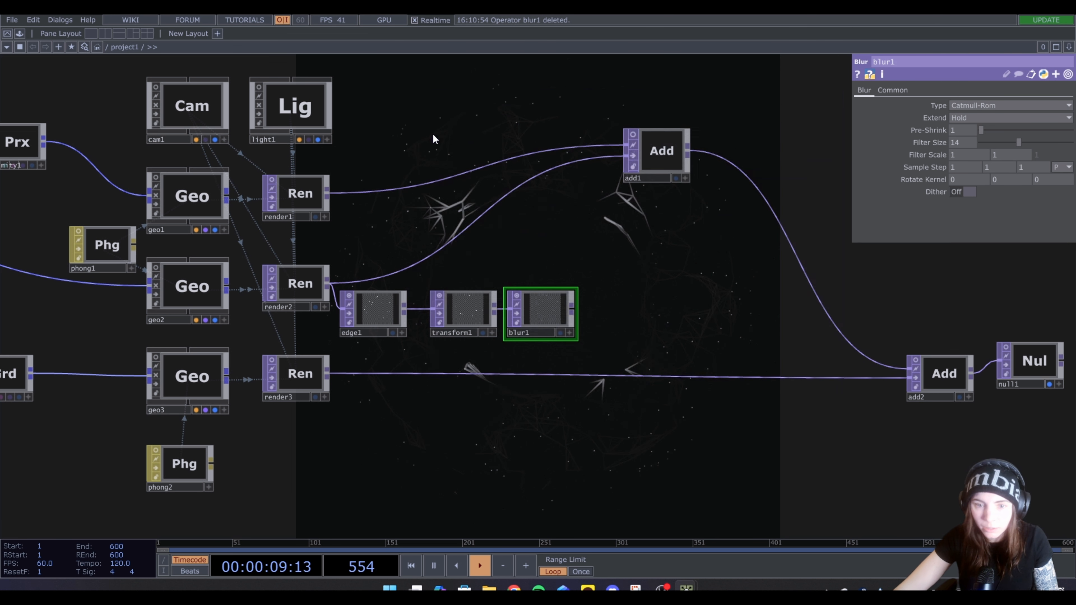
pyautogui.click(629, 251)
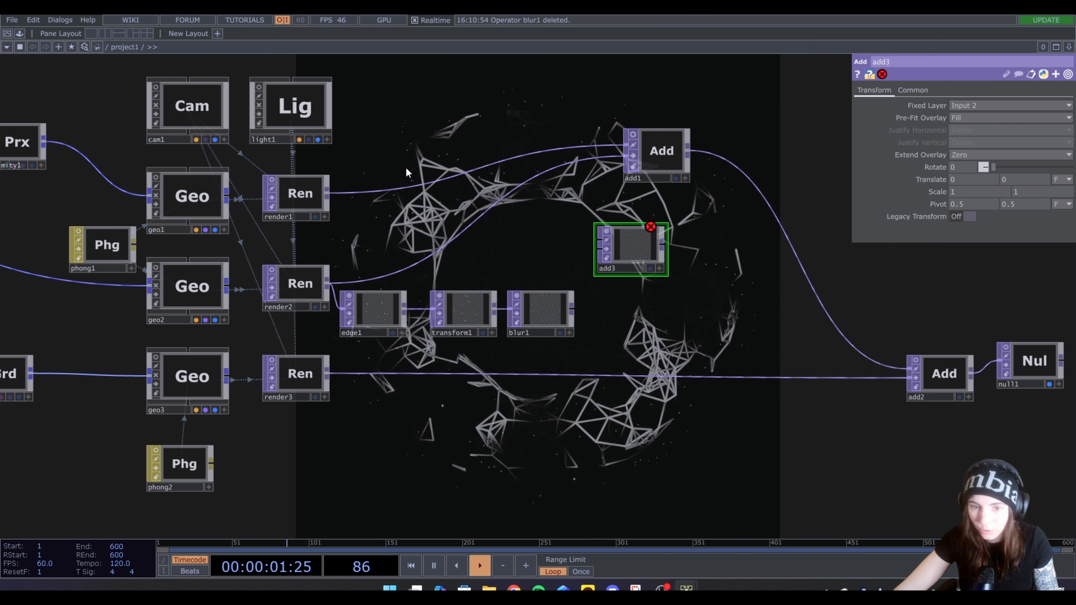
# Wire render2 and blur1 into add3 and feed its output to add1 in place of the direct render2 connection
pyautogui.moveTo(327, 282); pyautogui.dragTo(599, 241)
pyautogui.moveTo(572, 310); pyautogui.dragTo(630, 275)
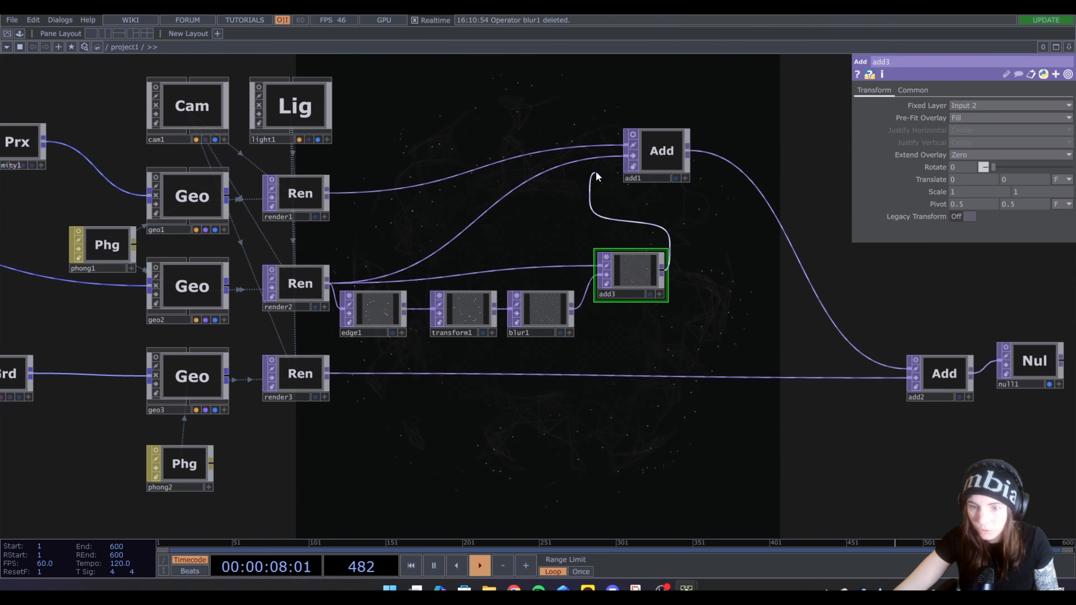
pyautogui.moveTo(602, 164); pyautogui.dragTo(603, 166)
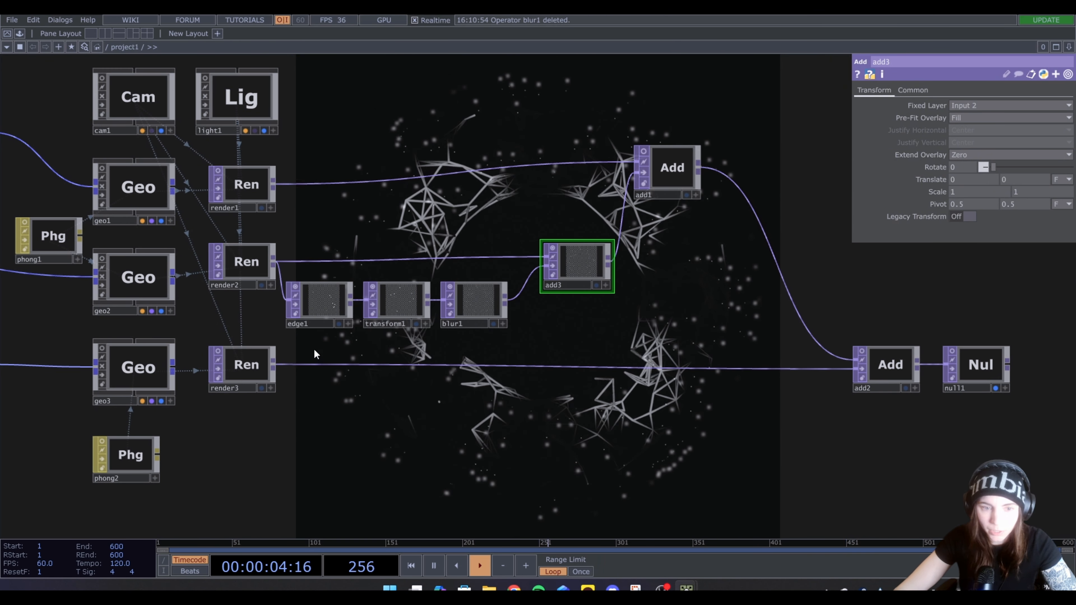
# Brighten phong2's Diffuse color to about 0.175
pyautogui.scroll(-3, 453, 328)
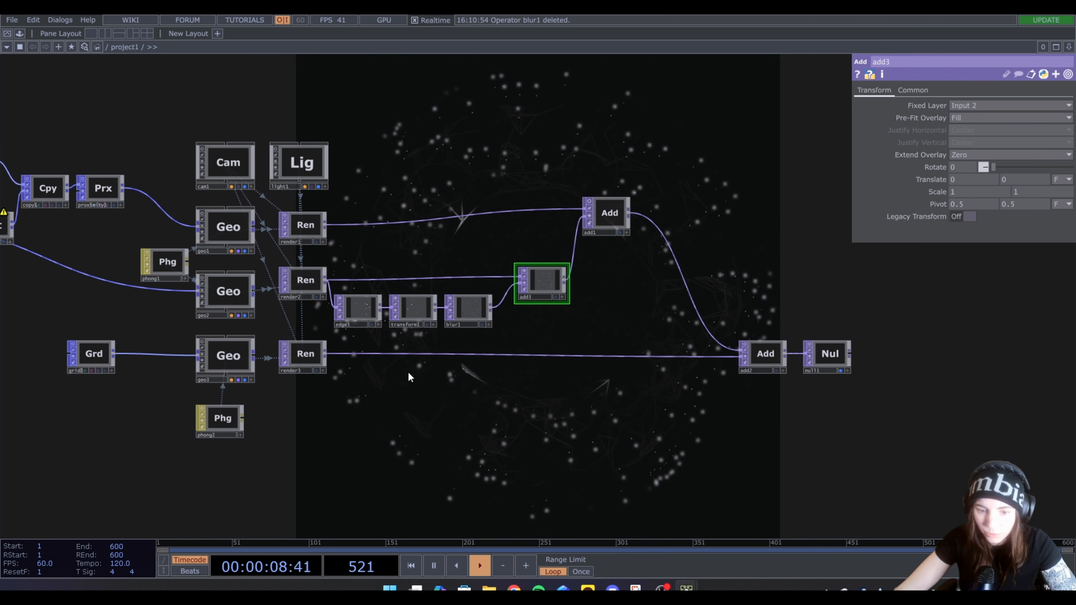
pyautogui.click(215, 425)
pyautogui.click(939, 114)
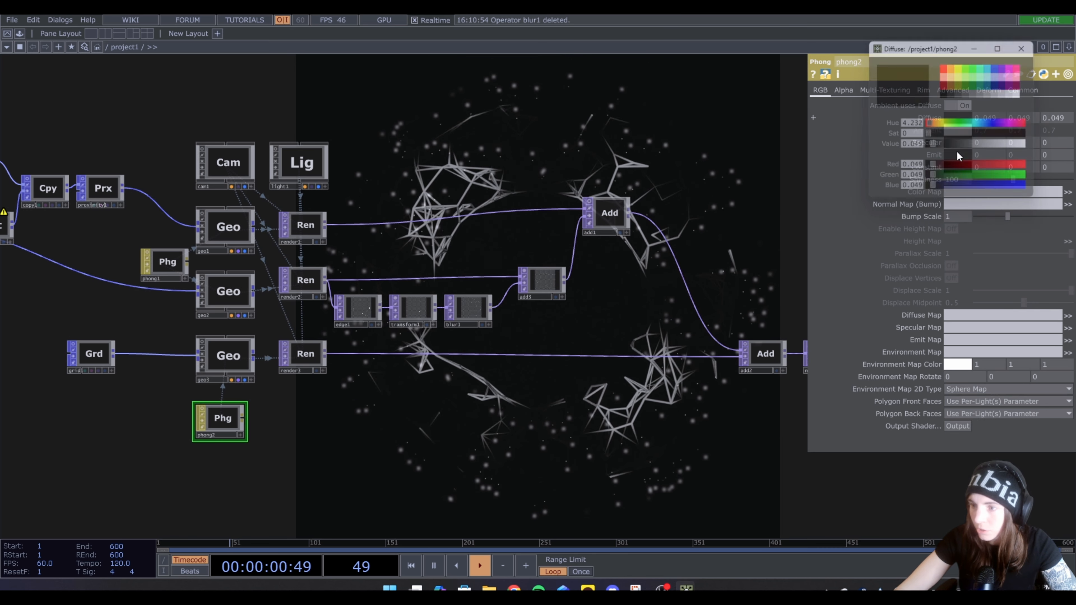
pyautogui.moveTo(935, 147); pyautogui.dragTo(953, 148)
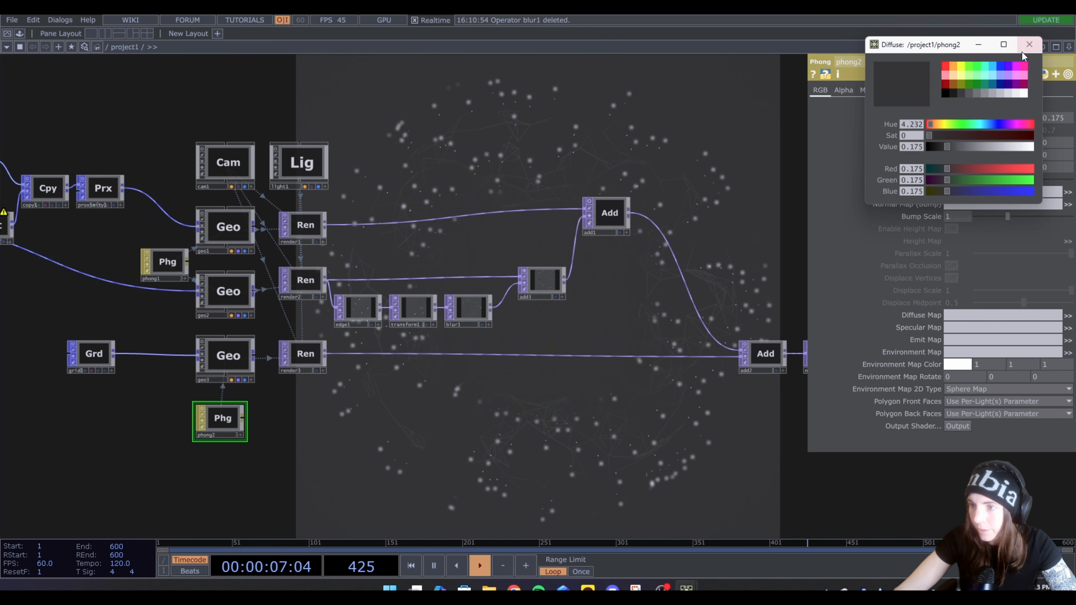
pyautogui.click(1023, 50)
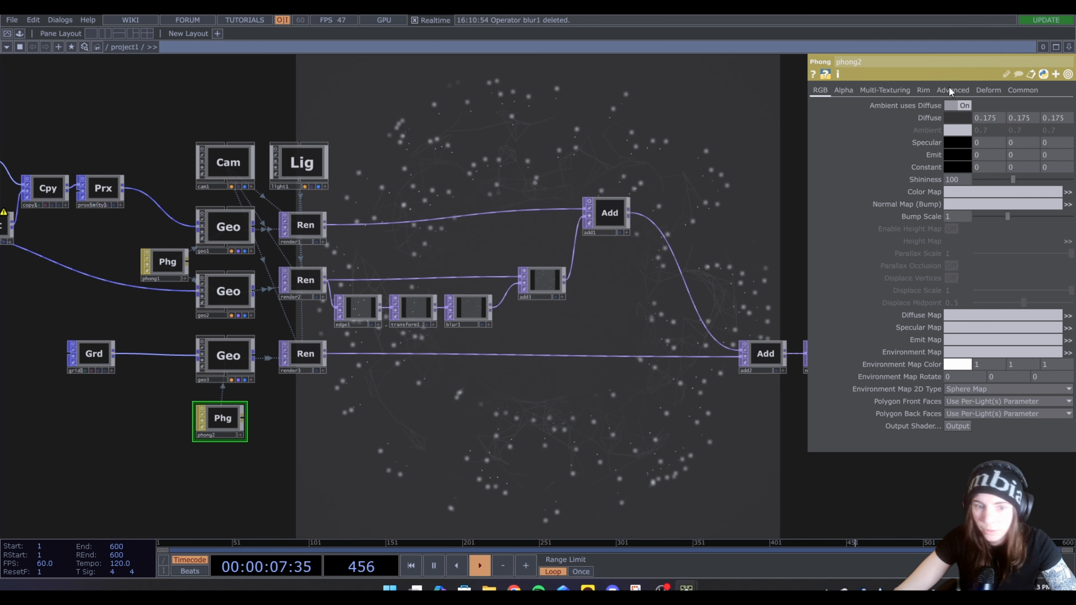
# Set light1's Shadow Type to Soft, 2D Mapped and its Max Shadow Softness to 1
pyautogui.click(287, 163)
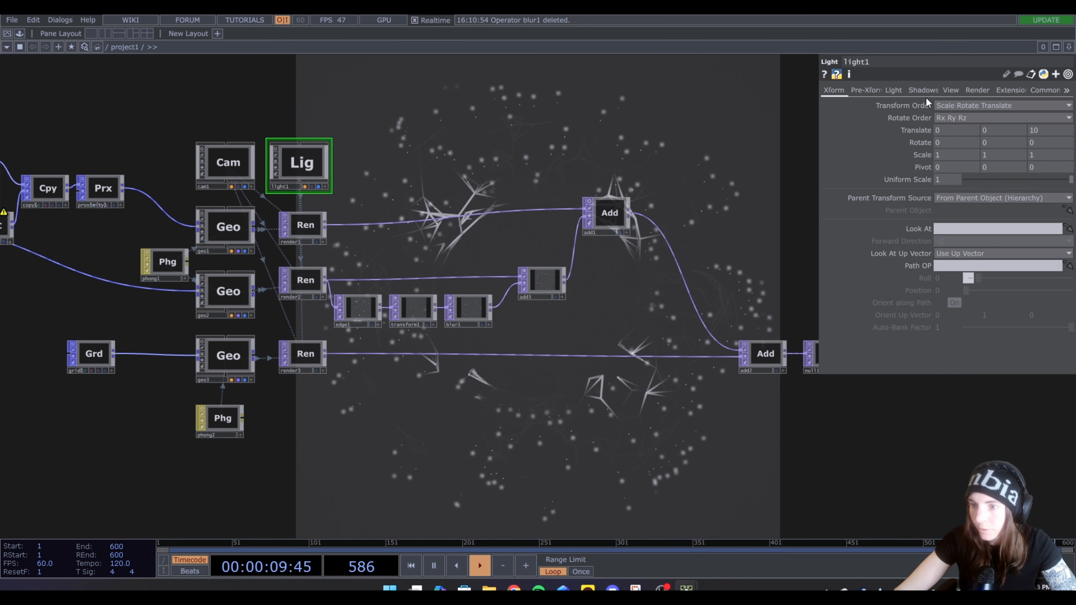
pyautogui.click(919, 88)
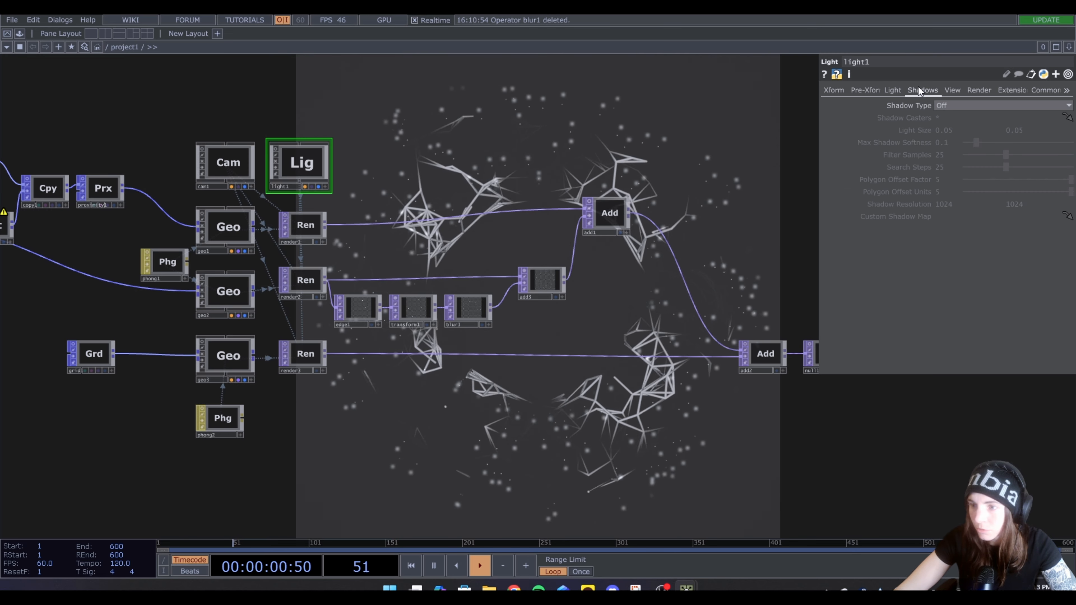
pyautogui.click(946, 108)
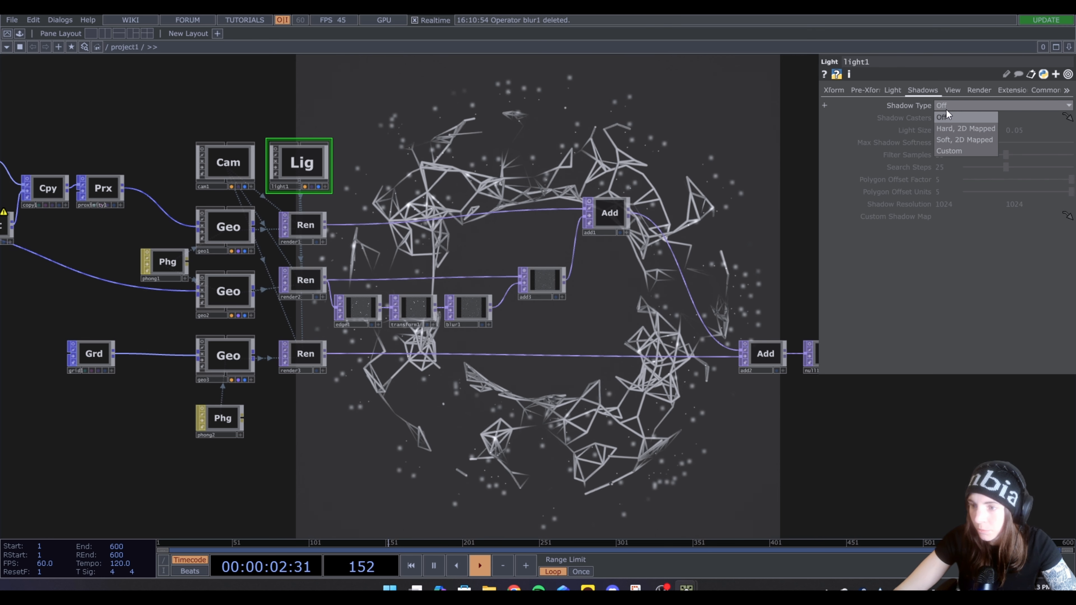
pyautogui.click(946, 143)
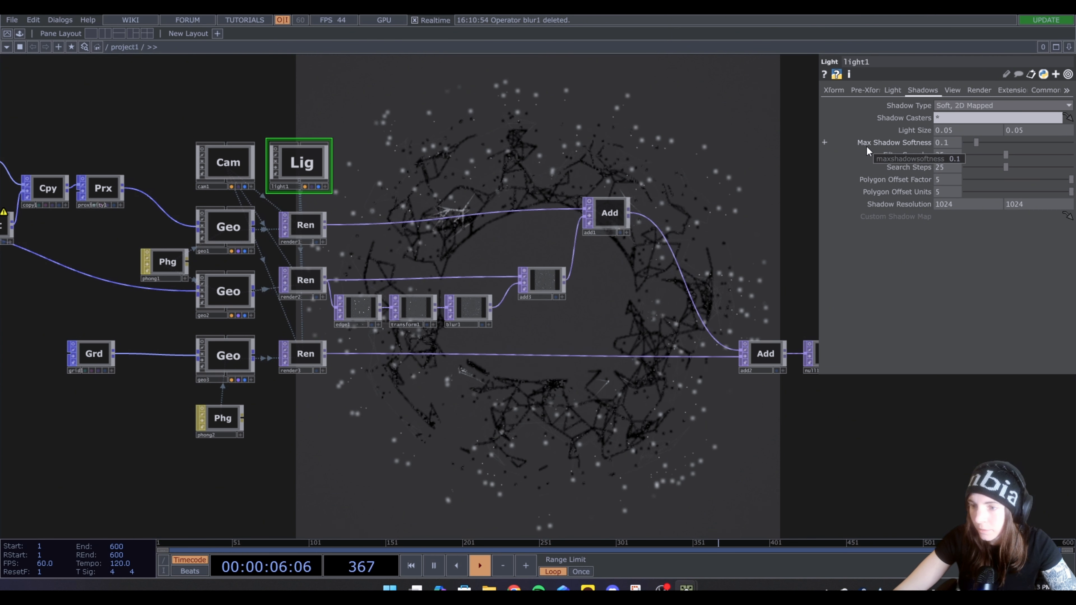
pyautogui.moveTo(976, 142); pyautogui.dragTo(1071, 142)
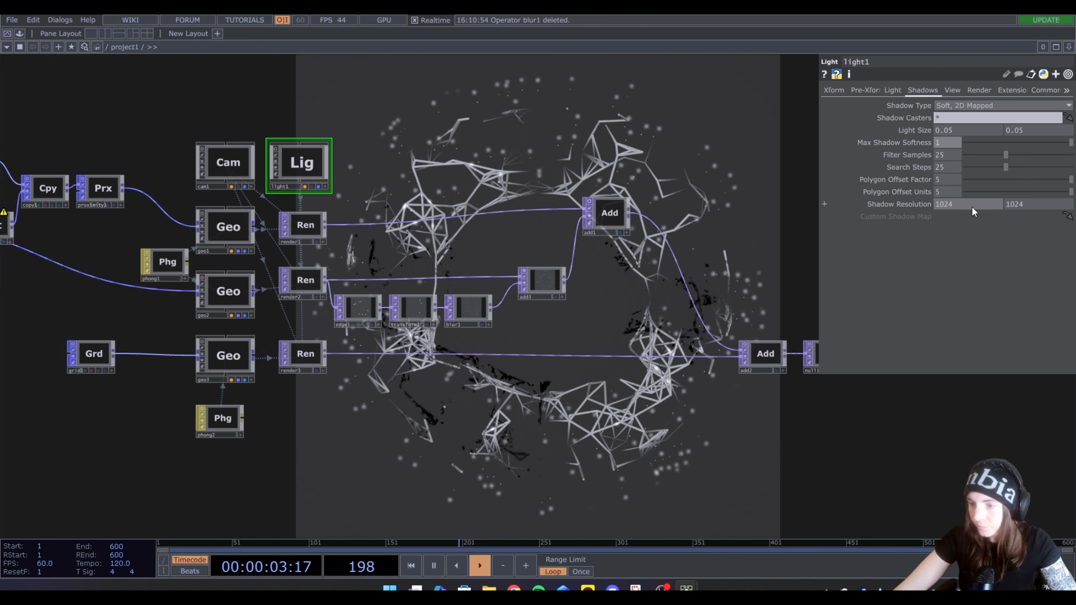
# Set light1's Shadow Resolution to 1080 by 1080
pyautogui.moveTo(964, 202); pyautogui.dragTo(864, 190)
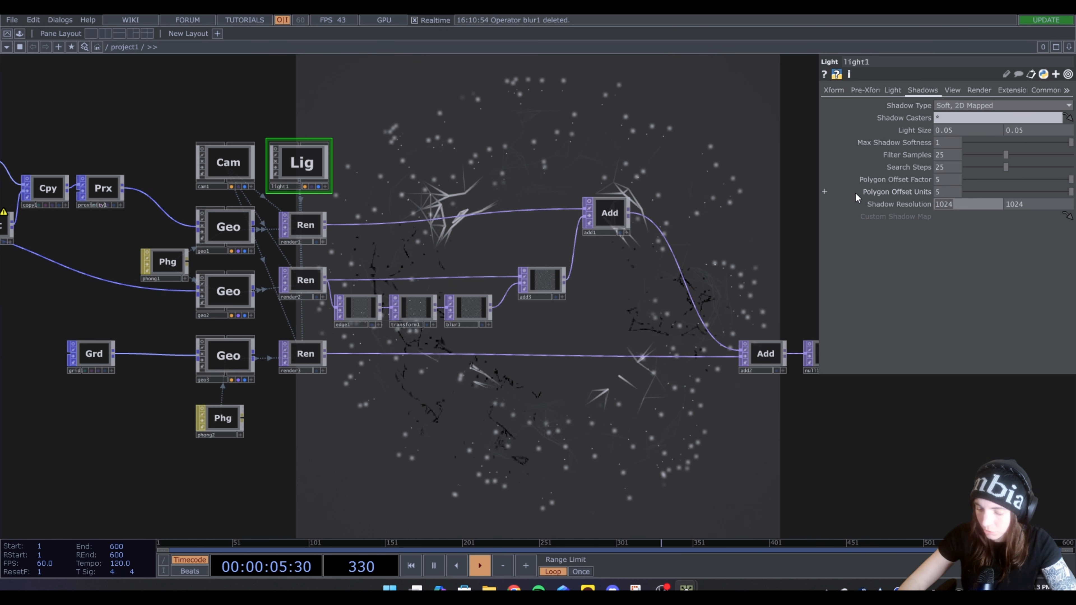
pyautogui.write('1080')
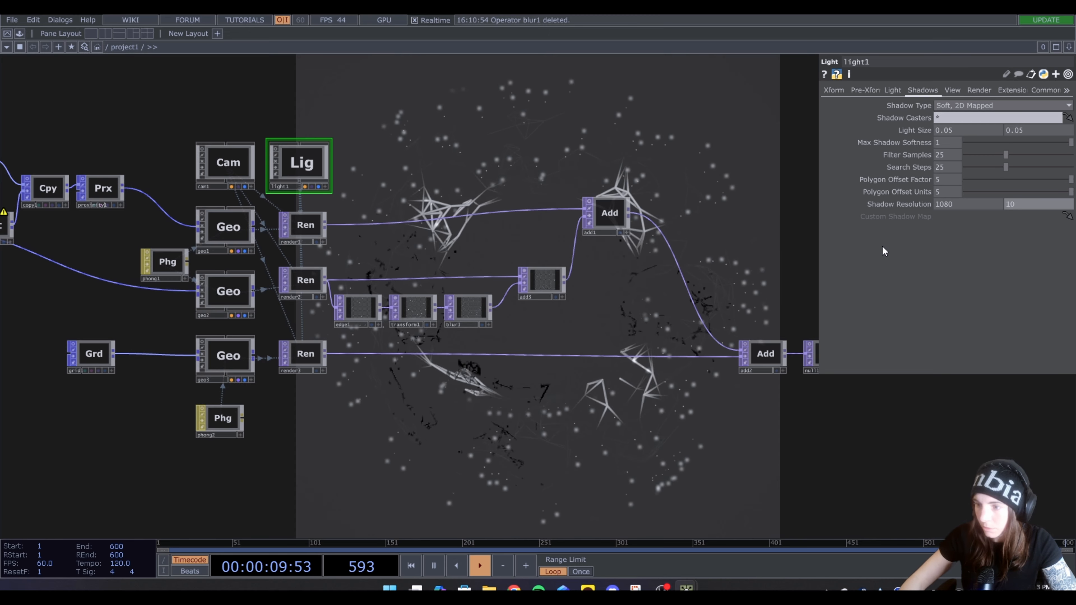
pyautogui.write('1080')
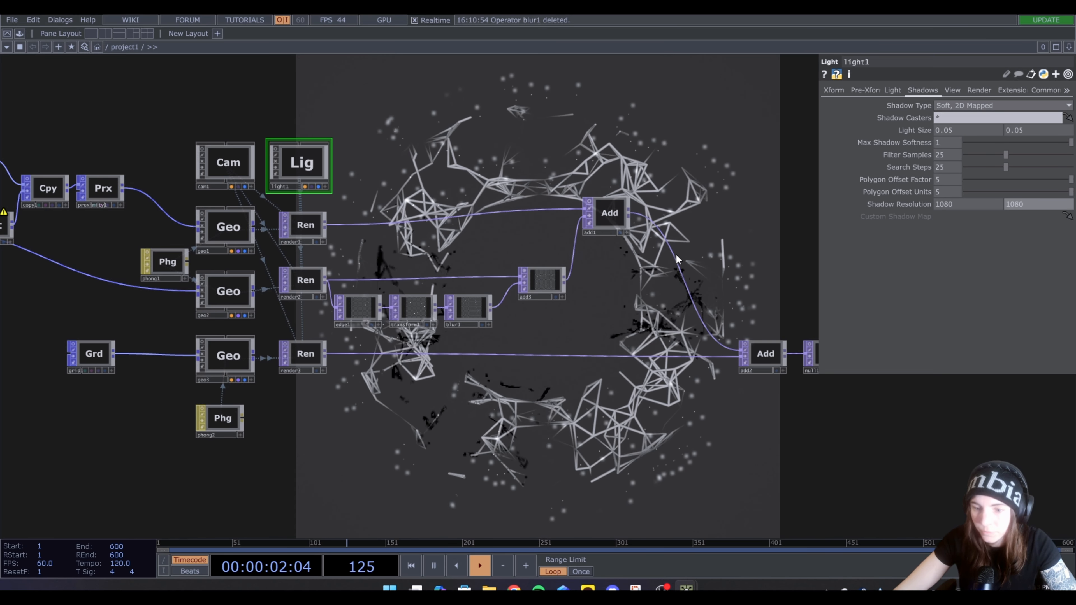
# Show light1's transform settings and open the light's own view in a floating window
pyautogui.press('Return')
pyautogui.moveTo(397, 162); pyautogui.dragTo(396, 197)
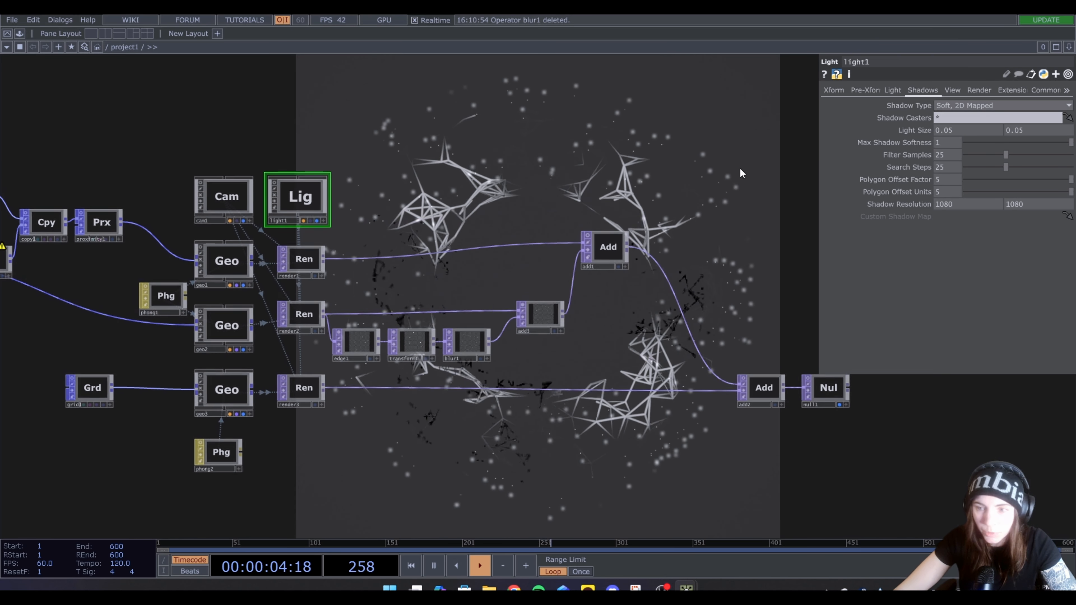
pyautogui.click(837, 89)
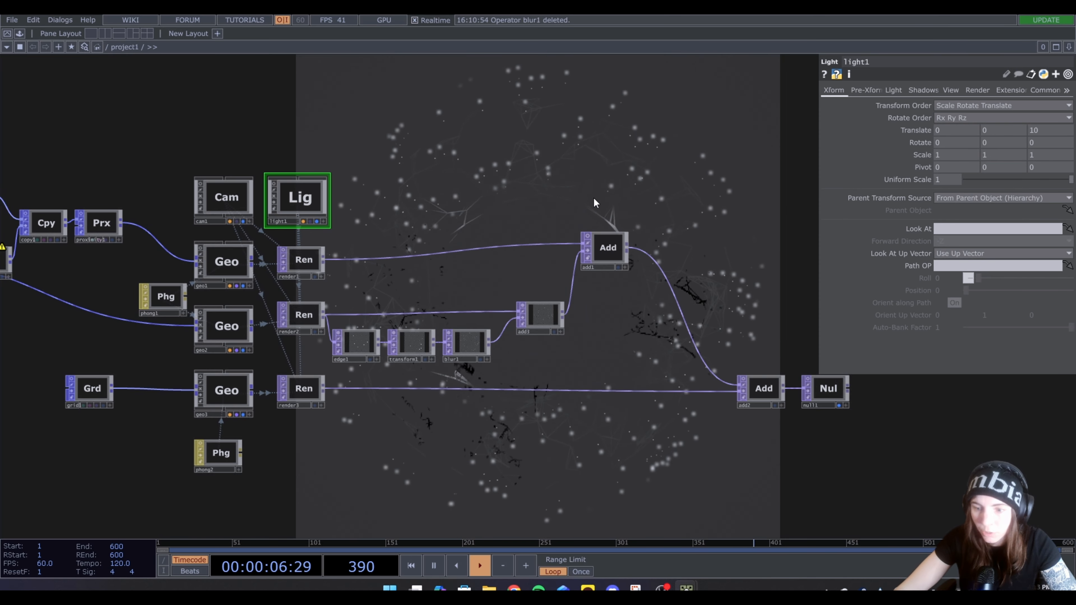
pyautogui.rightClick(299, 196)
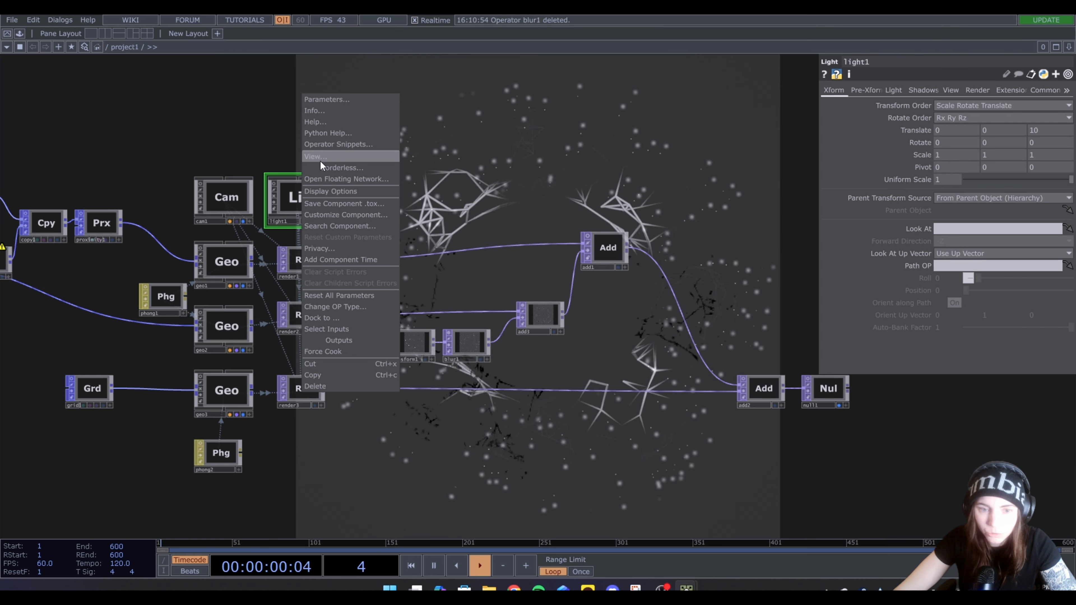
pyautogui.click(473, 168)
pyautogui.rightClick(292, 197)
pyautogui.click(315, 156)
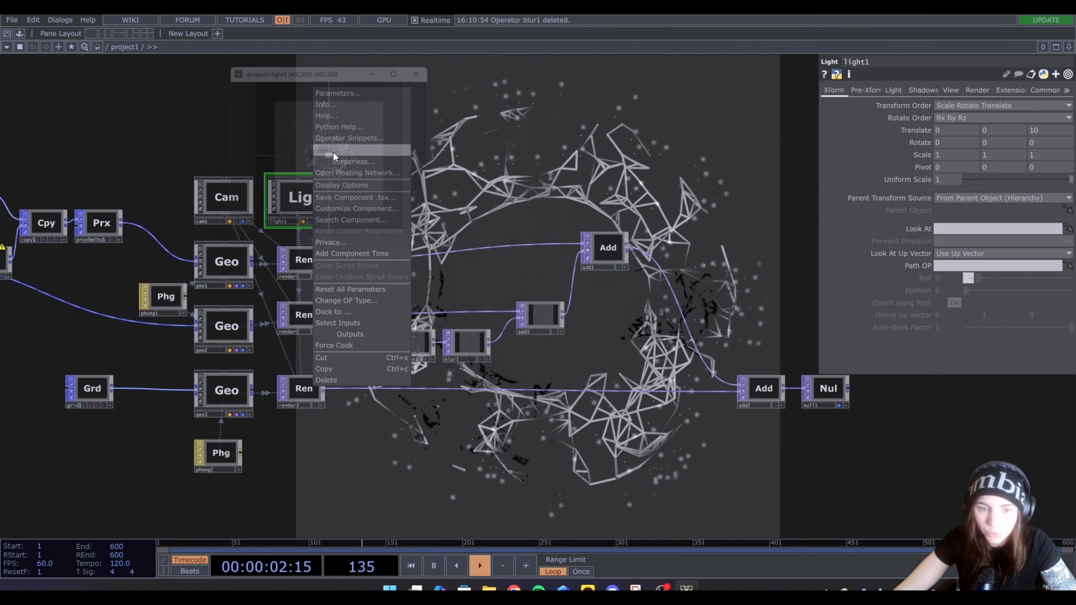
# Tumble light1 in its floating viewer to a rotation of about -4.8, 1.2, 0, and shrink the viewer clear of the network
pyautogui.moveTo(359, 178); pyautogui.dragTo(354, 185)
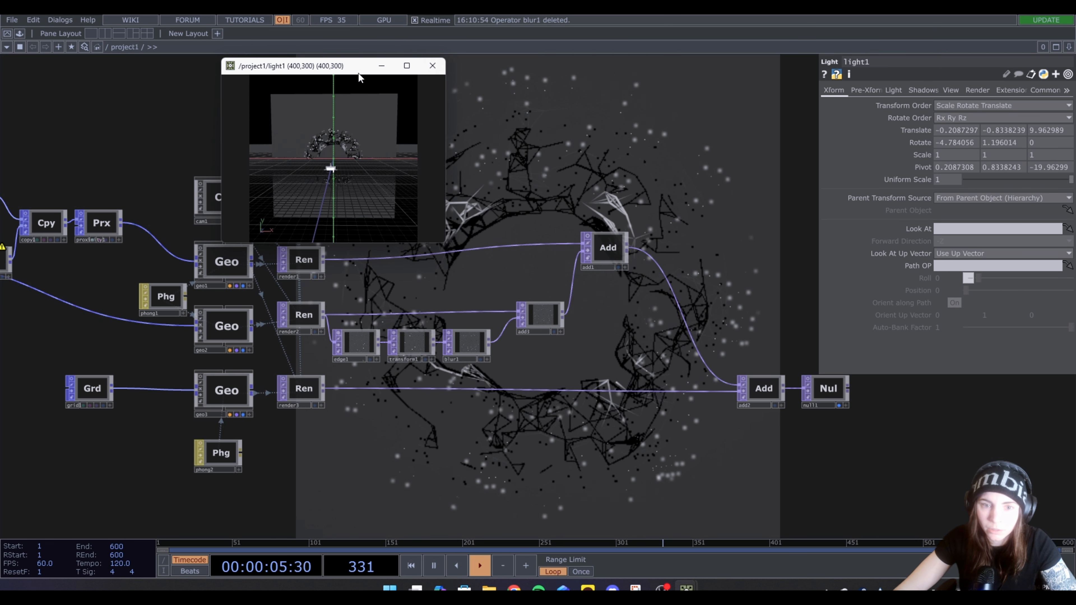
pyautogui.moveTo(358, 73); pyautogui.dragTo(157, 38)
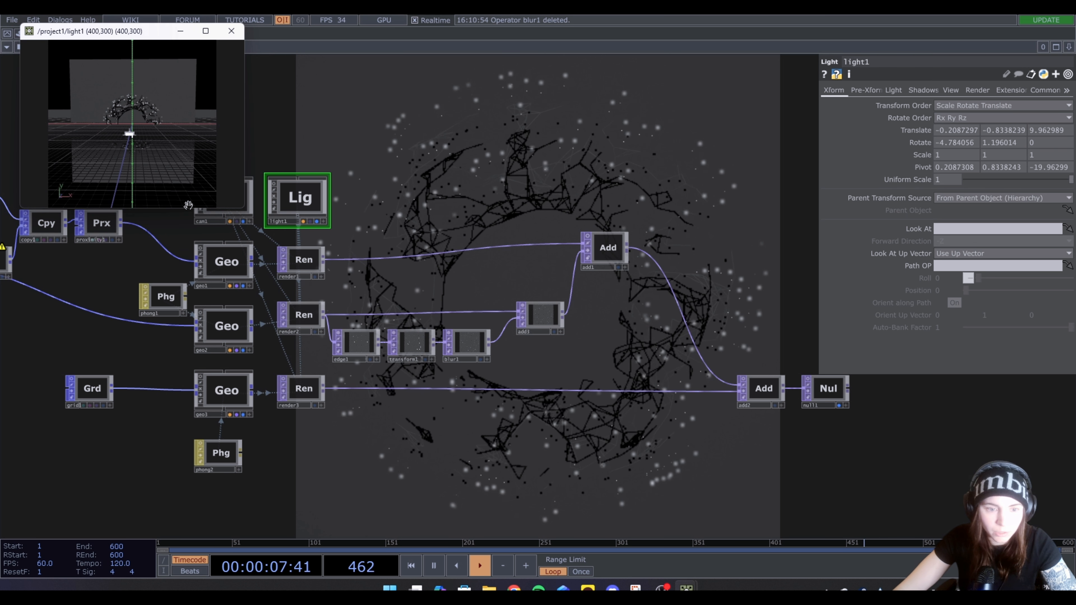
pyautogui.moveTo(185, 210); pyautogui.dragTo(187, 141)
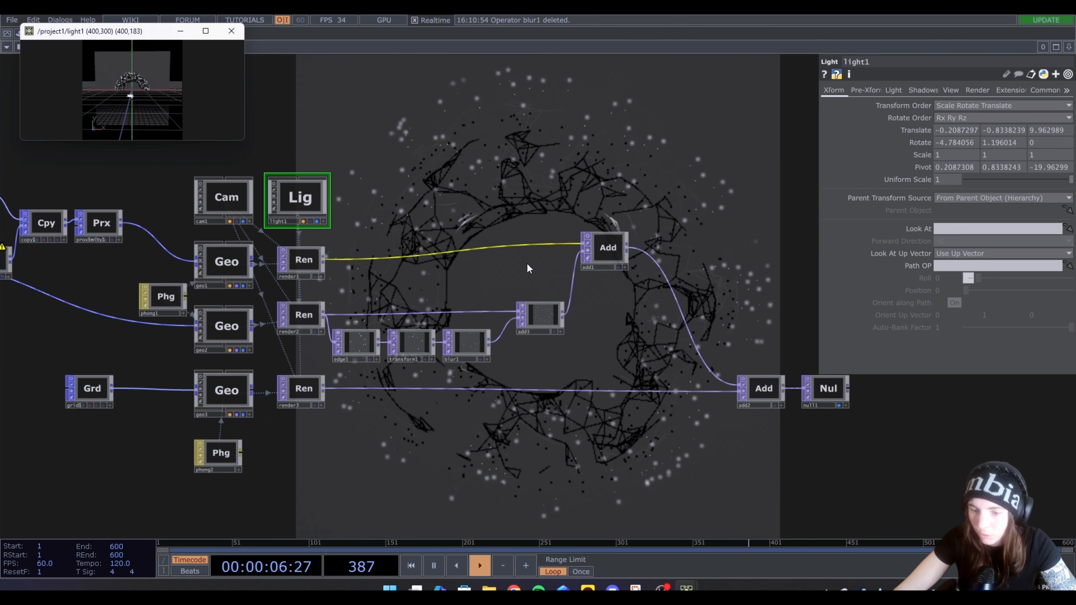
# Insert a Blur TOP between render3 and add2 and raise its Filter Size above 21
pyautogui.rightClick(322, 388)
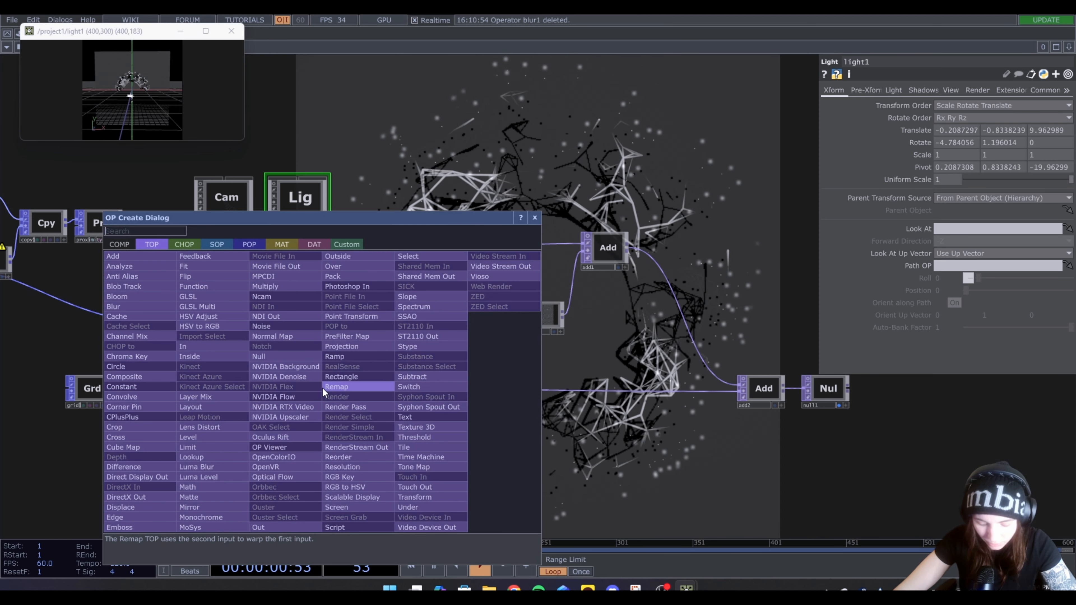
pyautogui.write('bl')
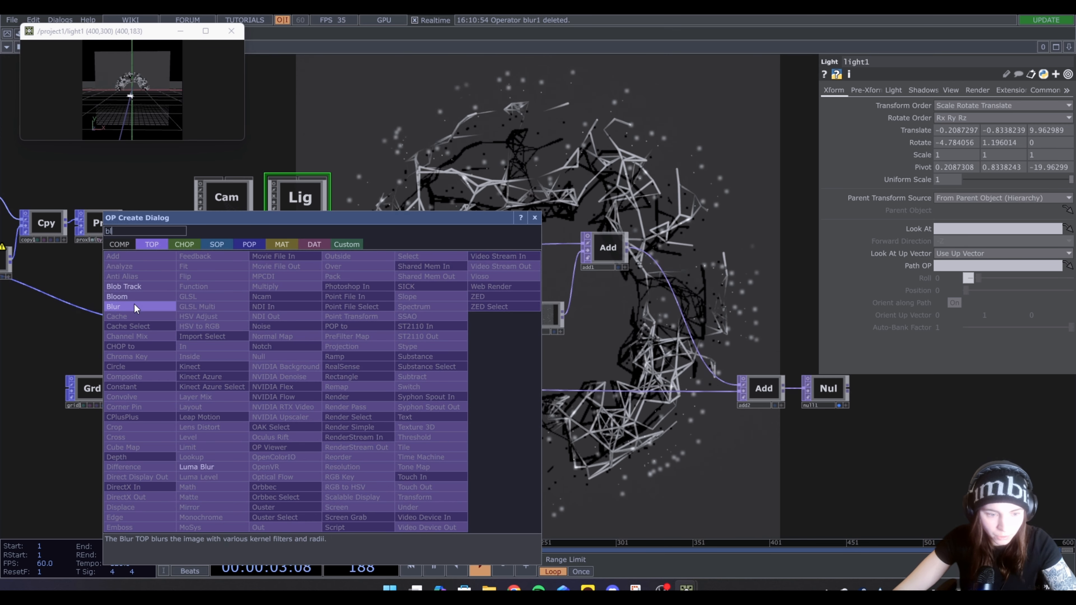
pyautogui.click(134, 305)
pyautogui.click(367, 394)
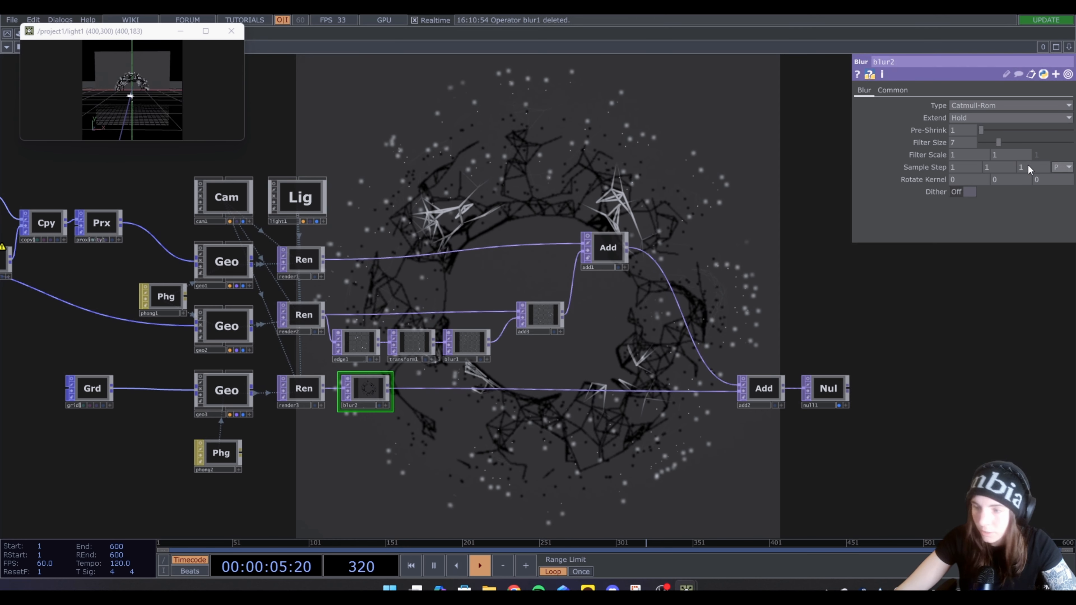
pyautogui.moveTo(999, 145); pyautogui.dragTo(1033, 151)
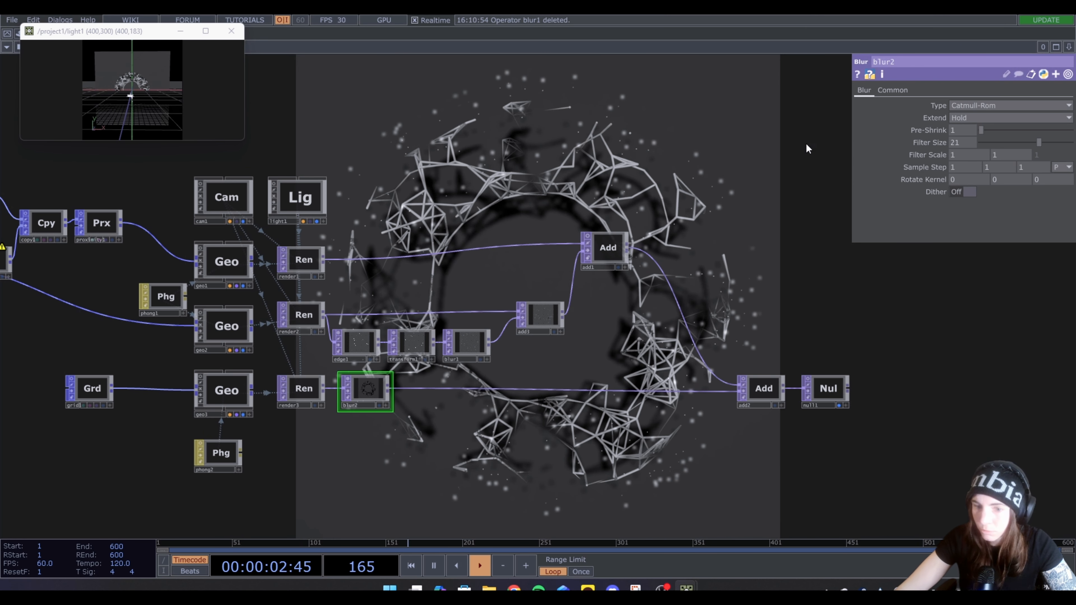
pyautogui.moveTo(1029, 143); pyautogui.dragTo(1072, 153)
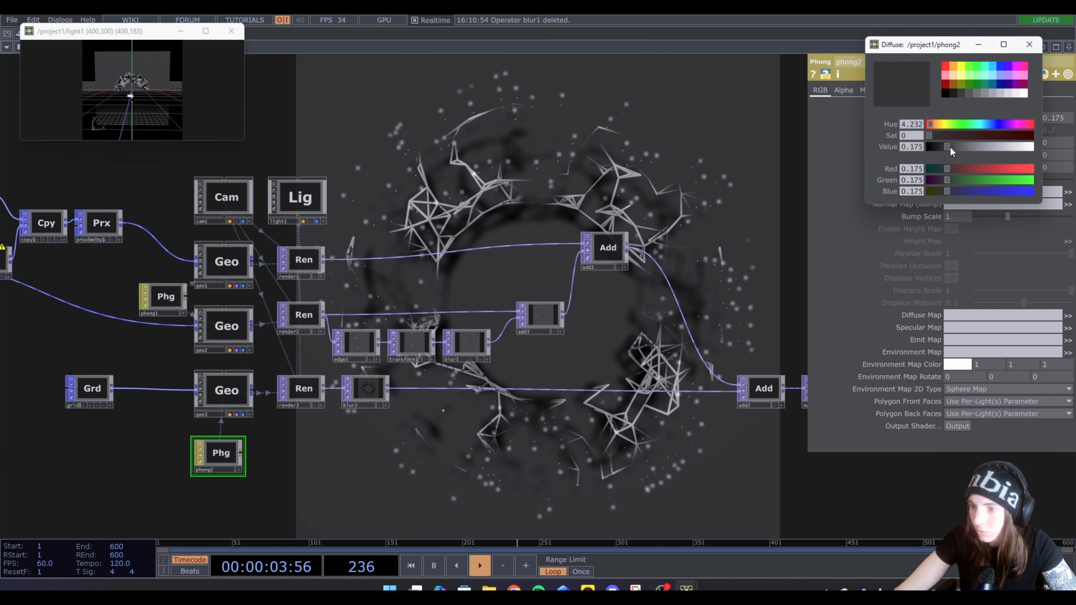
# Darken phong2's Diffuse color to about 0.065 and close its color picker
pyautogui.moveTo(947, 146); pyautogui.dragTo(936, 147)
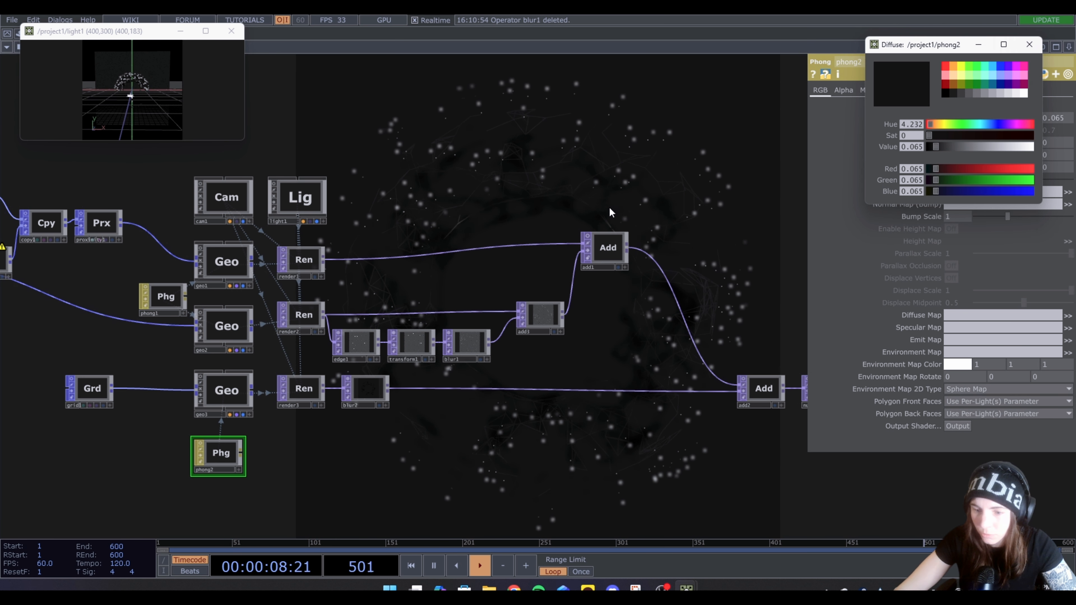
pyautogui.click(1029, 44)
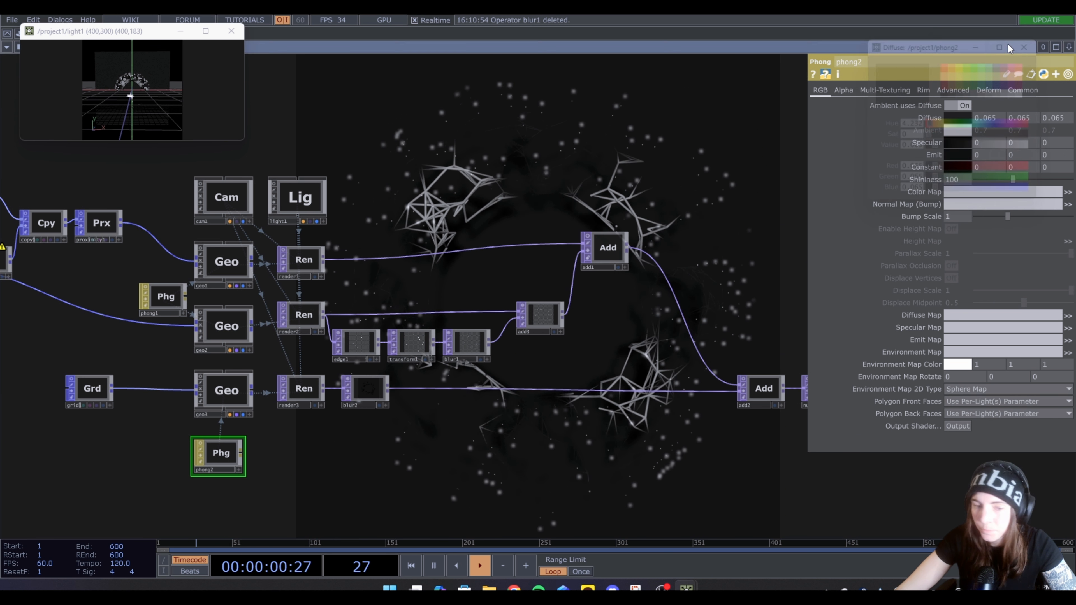
# Add a second Light COMP beside light1 and lower its Dimmer below 1
pyautogui.moveTo(434, 204); pyautogui.dragTo(446, 227)
pyautogui.press('Tab')
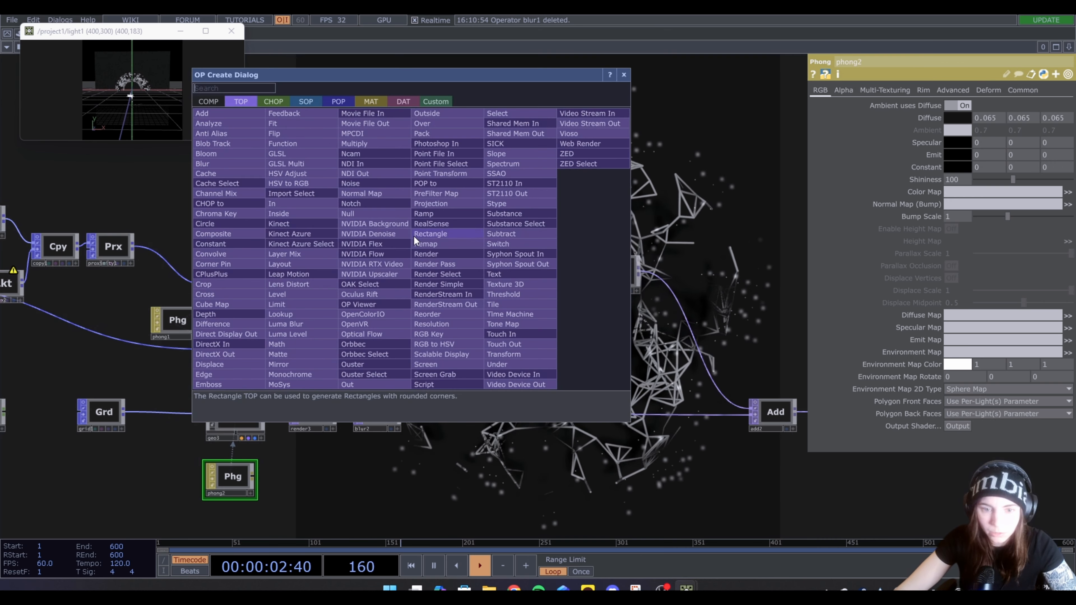
pyautogui.write('li')
pyautogui.click(199, 101)
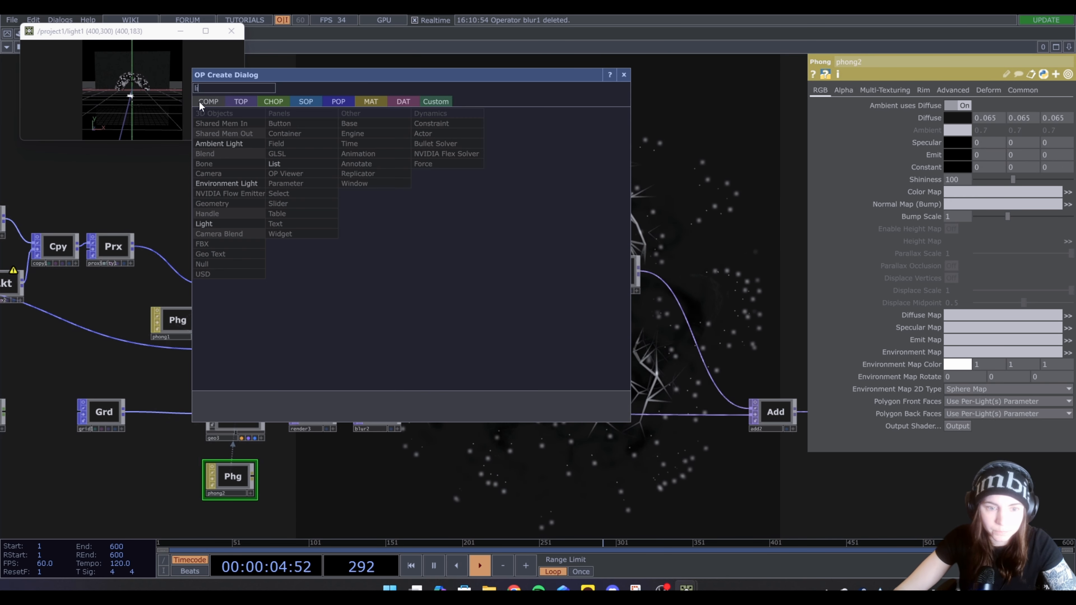
pyautogui.click(223, 190)
pyautogui.click(378, 223)
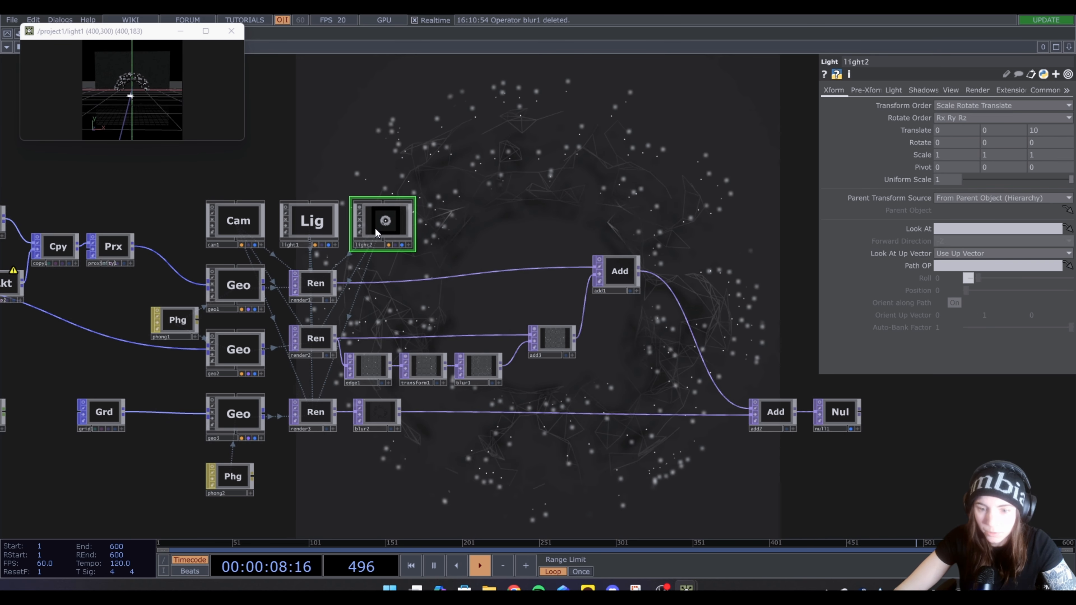
pyautogui.click(899, 87)
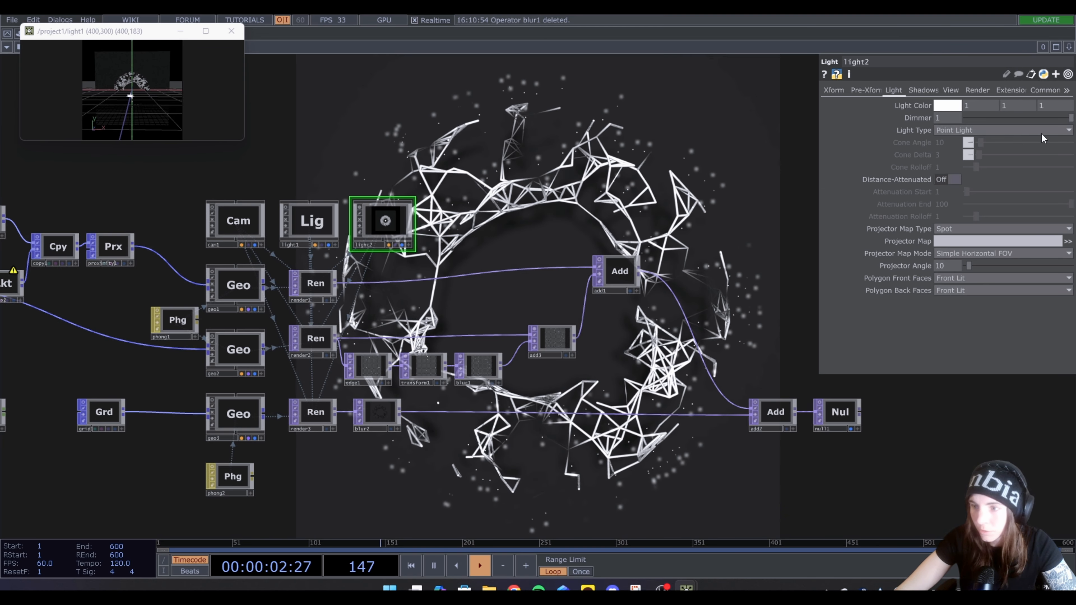
pyautogui.moveTo(1070, 118); pyautogui.dragTo(1039, 125)
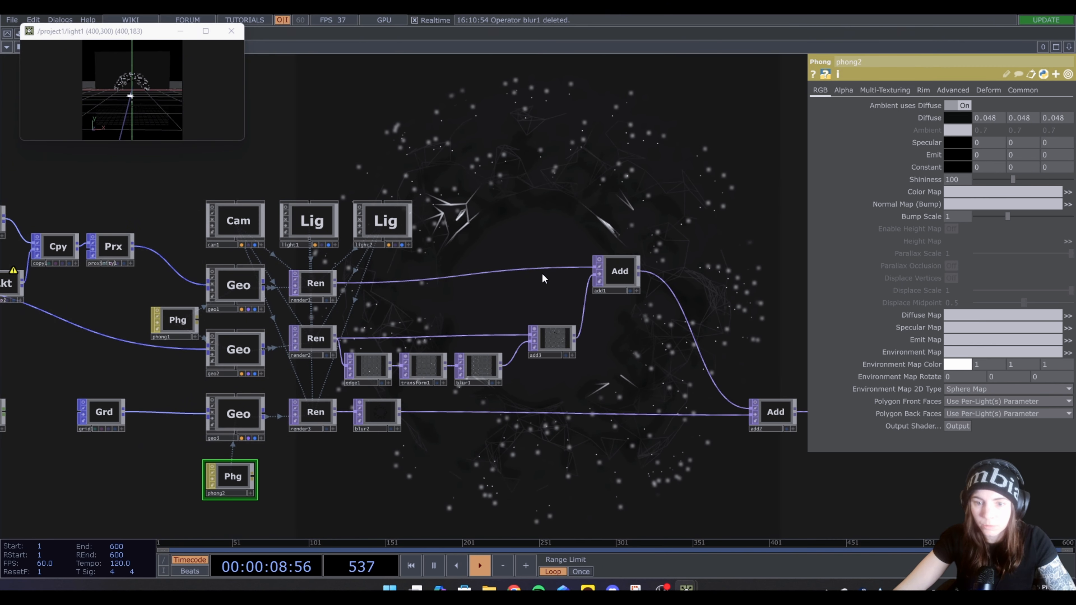
# Insert a Bloom TOP between blur1 and add3, with Min Bloom Radius 0 and Bloom Intensity about 0.87
pyautogui.moveTo(595, 372); pyautogui.dragTo(524, 339)
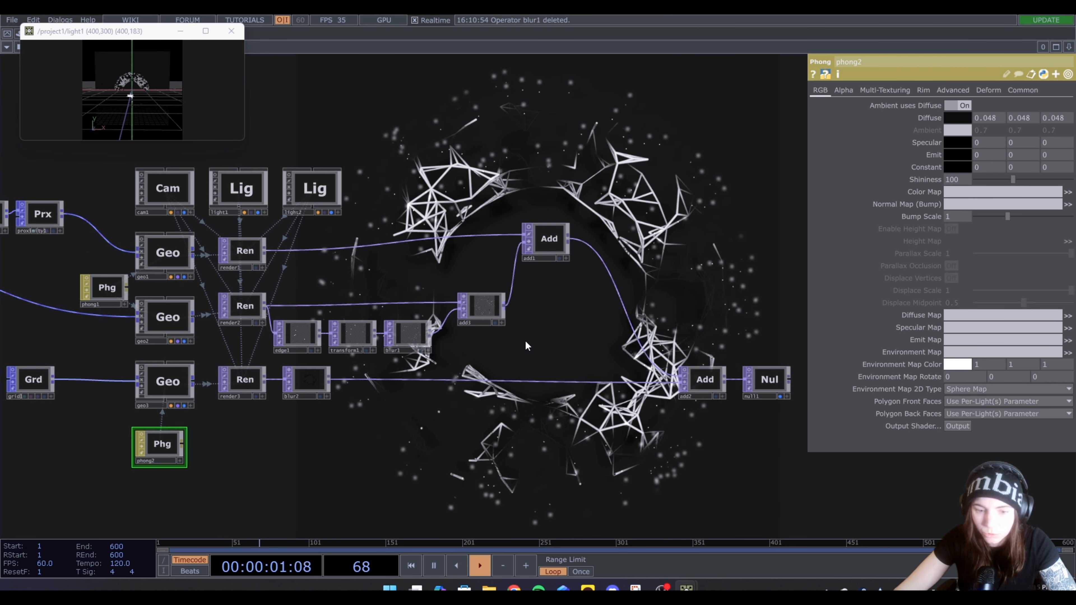
pyautogui.moveTo(541, 238); pyautogui.dragTo(579, 248)
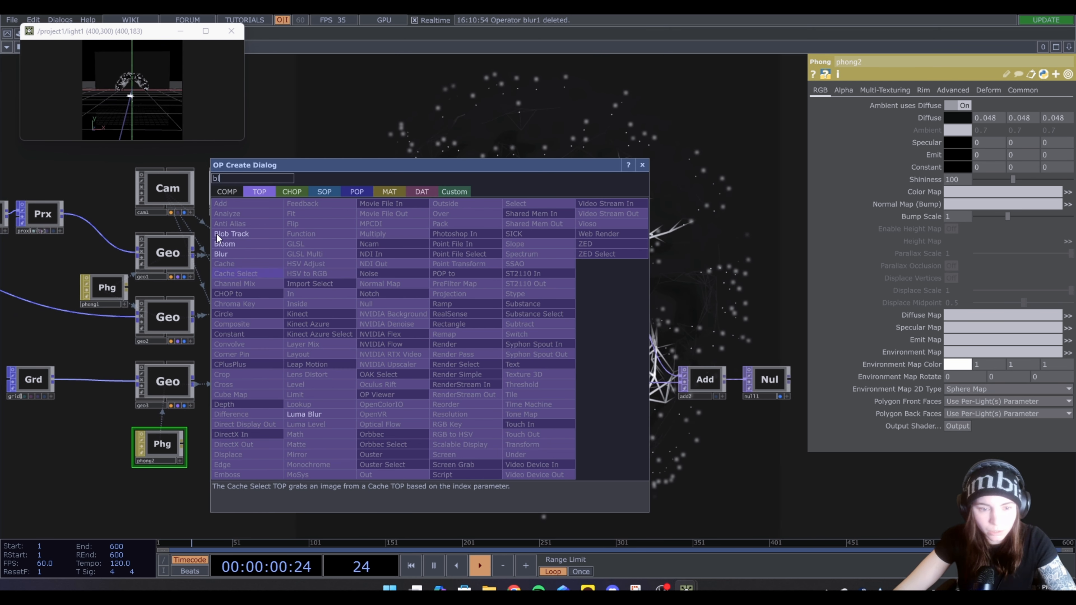
pyautogui.click(226, 244)
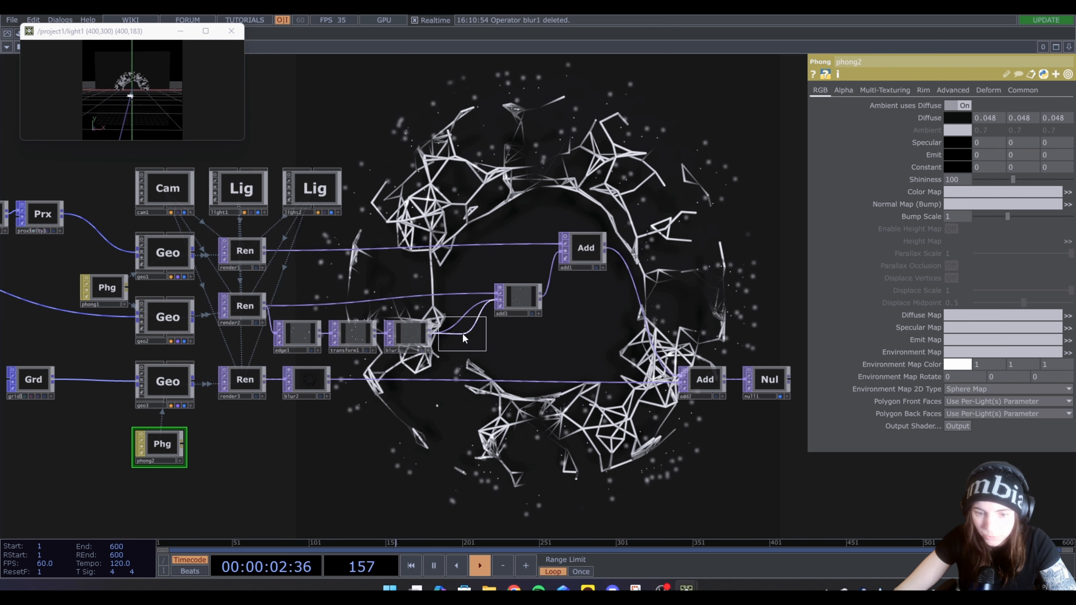
pyautogui.click(460, 333)
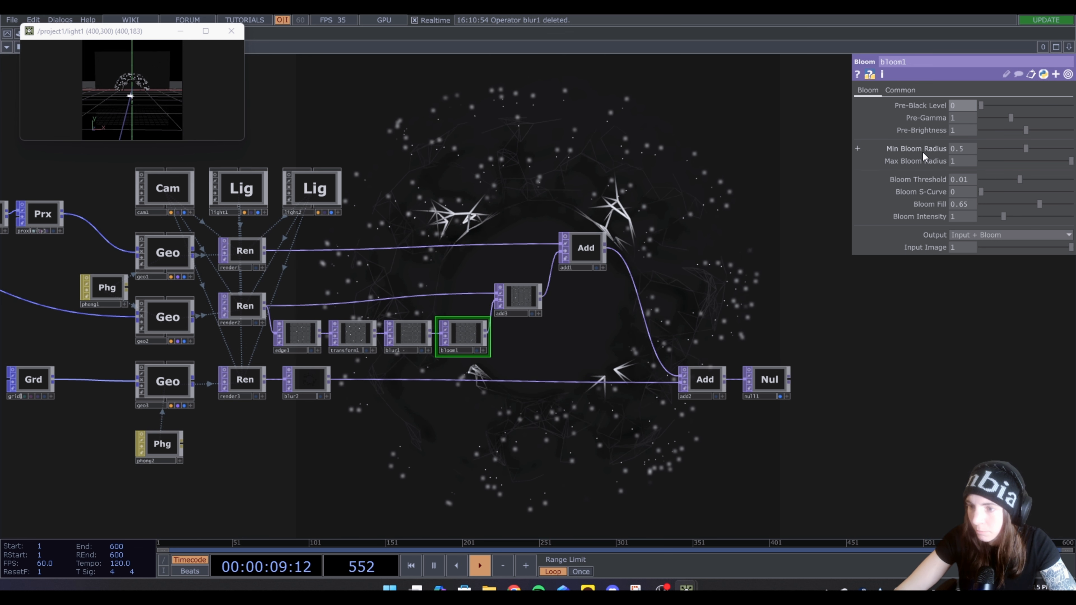
pyautogui.moveTo(1025, 148); pyautogui.dragTo(982, 148)
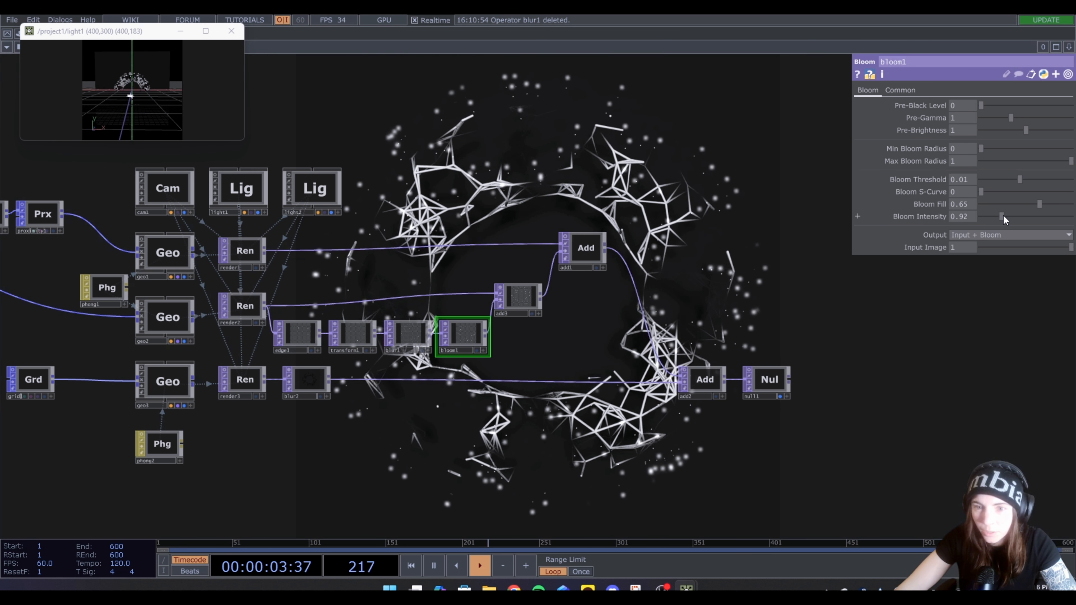
pyautogui.moveTo(1003, 215)
pyautogui.mouseDown()
pyautogui.moveTo(1039, 220)
pyautogui.moveTo(987, 226)
pyautogui.moveTo(1032, 223)
pyautogui.moveTo(1002, 226)
pyautogui.mouseUp()
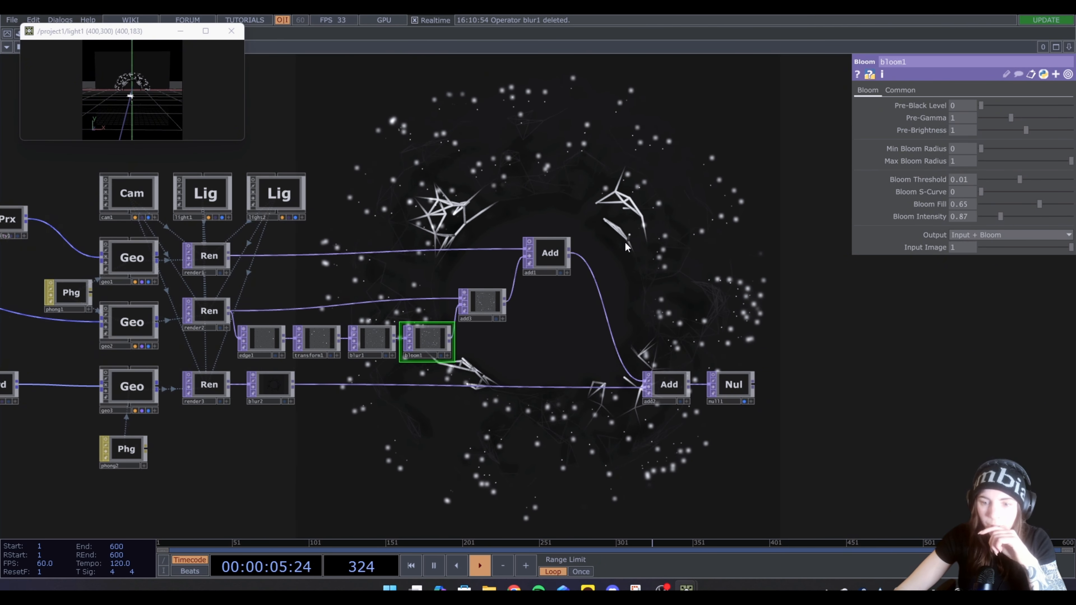
# Move add3 and add1 farther from the render nodes to space out the network
pyautogui.moveTo(543, 256); pyautogui.dragTo(544, 274)
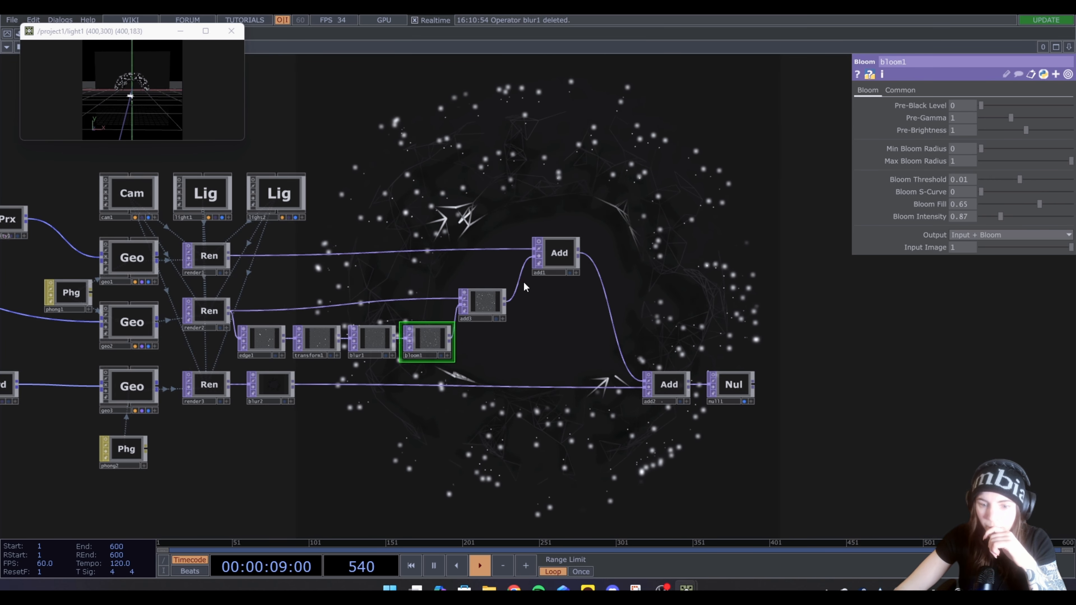
pyautogui.moveTo(488, 307); pyautogui.dragTo(511, 313)
pyautogui.moveTo(558, 266); pyautogui.dragTo(582, 270)
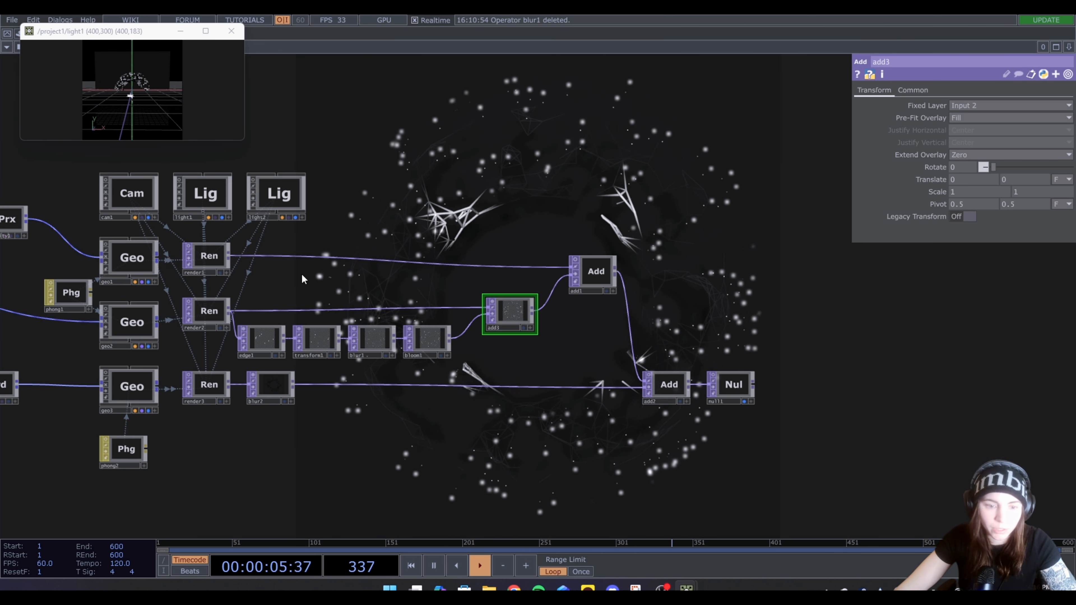
# Insert a Level TOP between render1 and add1
pyautogui.rightClick(229, 257)
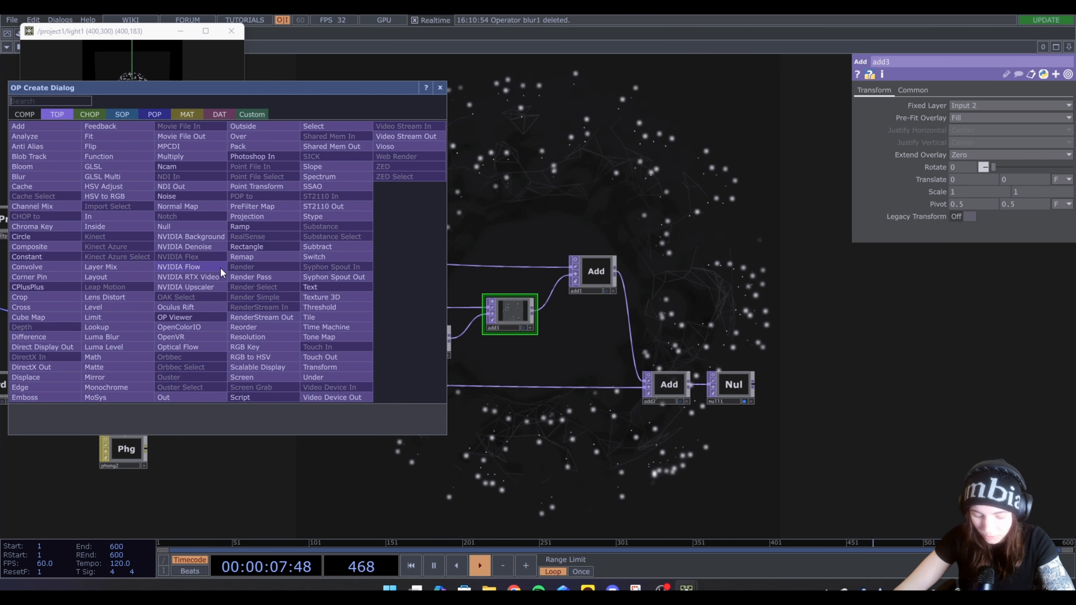
pyautogui.write('le')
pyautogui.click(120, 308)
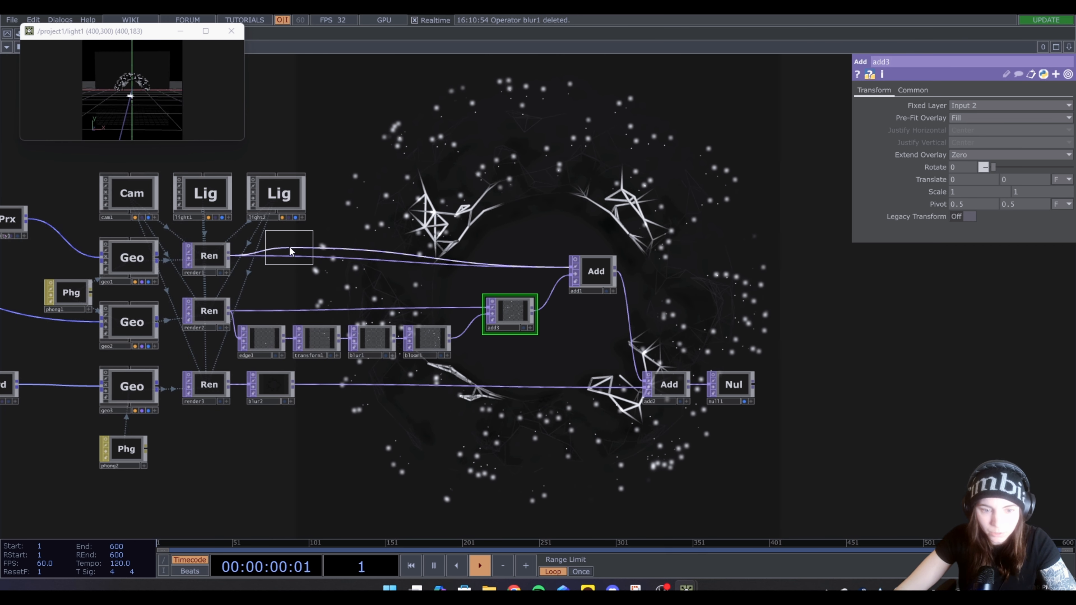
pyautogui.click(280, 255)
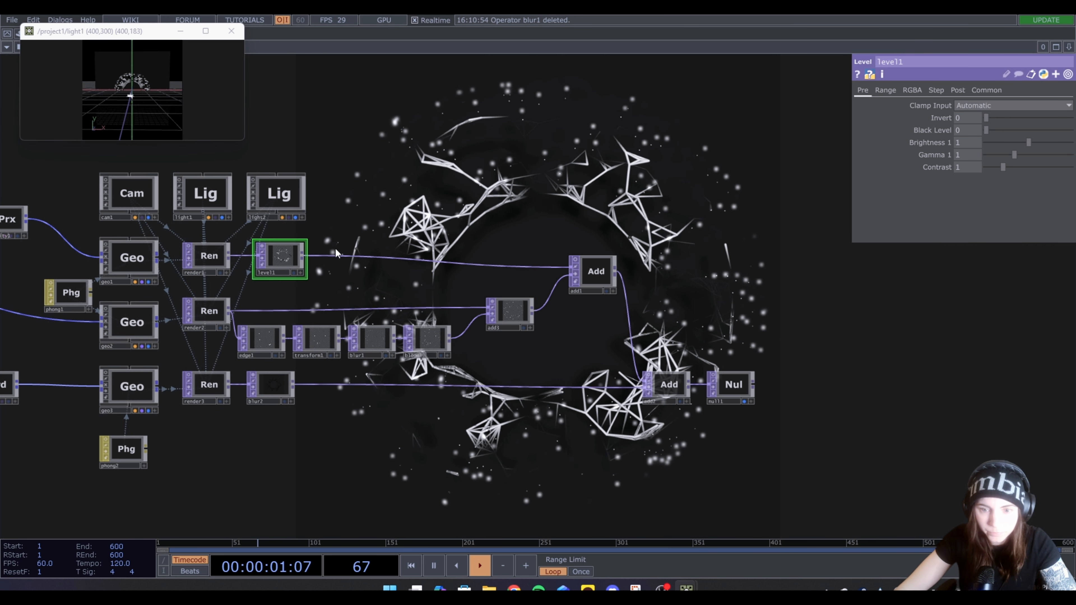
# Set level1's post-adjustment Opacity to 0.7
pyautogui.click(957, 90)
pyautogui.moveTo(1071, 118); pyautogui.dragTo(1049, 120)
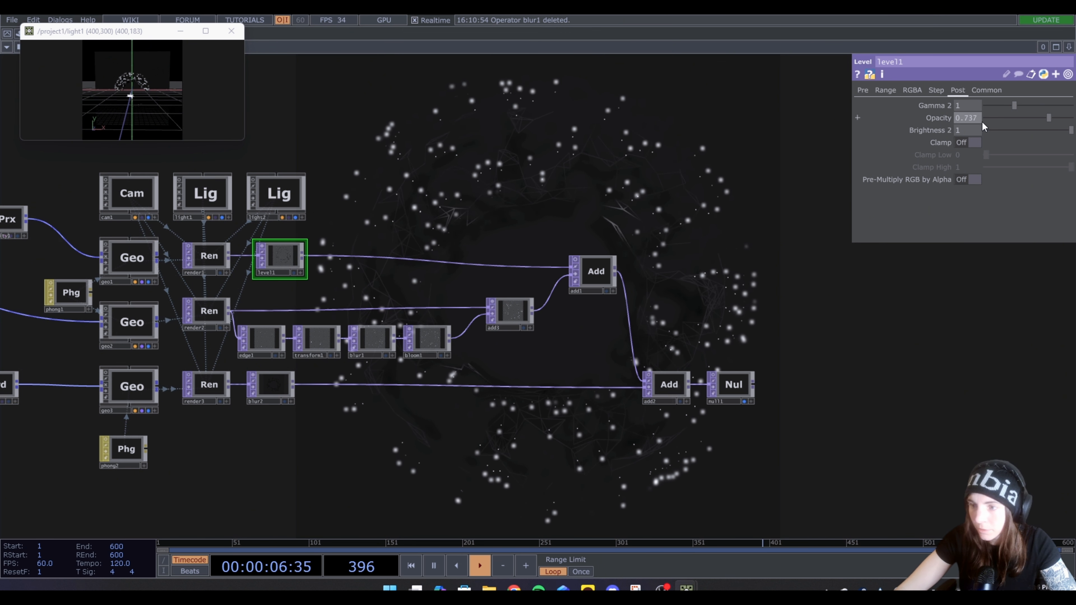
pyautogui.press('BackSpace')
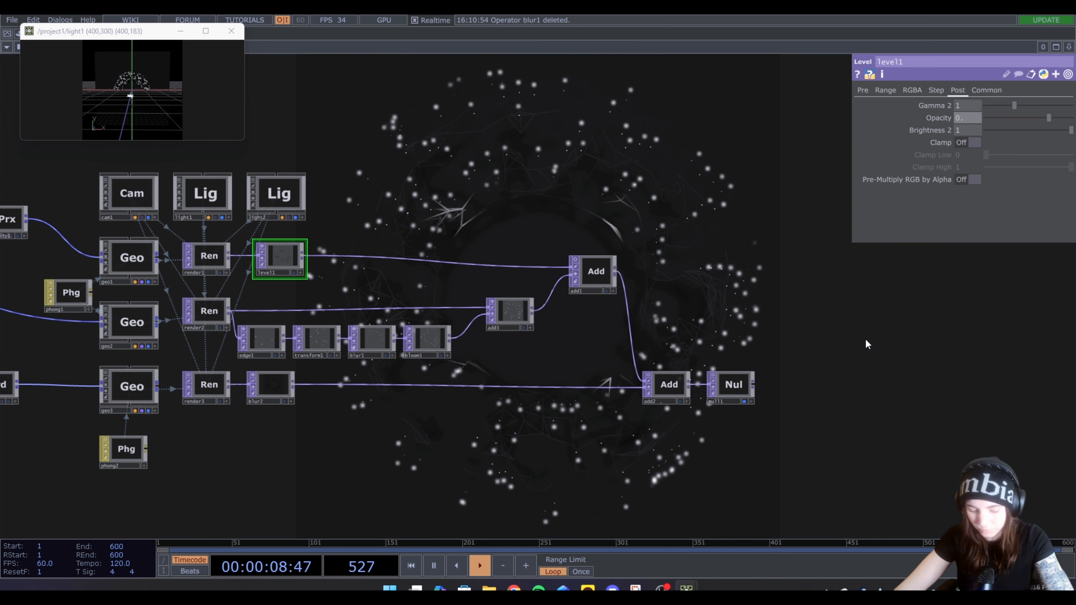
pyautogui.write('7')
pyautogui.press('Return')
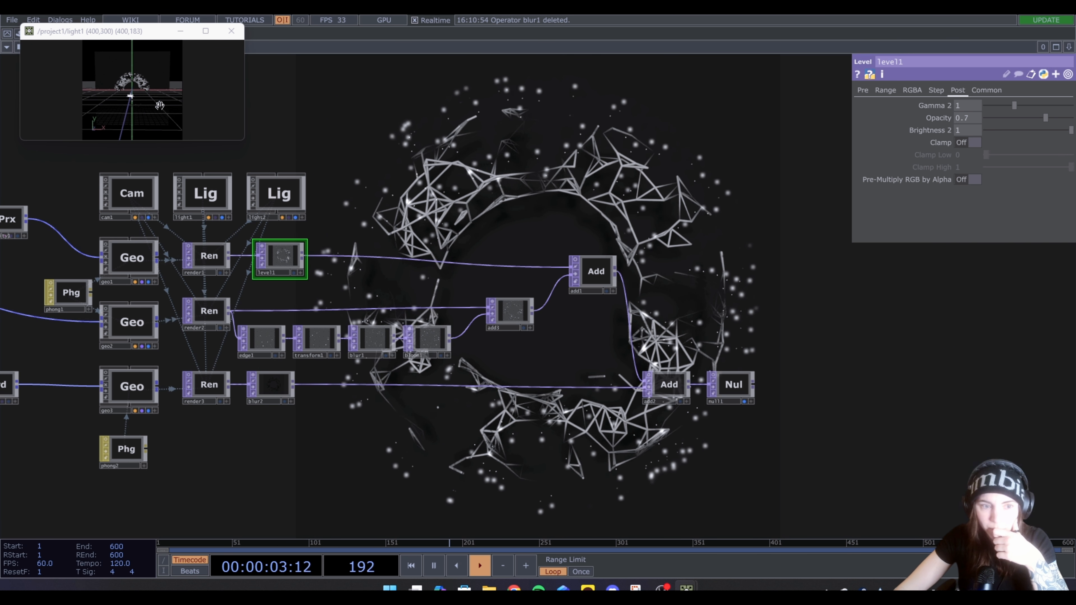
# Bring light1's floating viewer nearer the network's center and tumble the light until it faces the torus head-on
pyautogui.moveTo(150, 100); pyautogui.dragTo(152, 107)
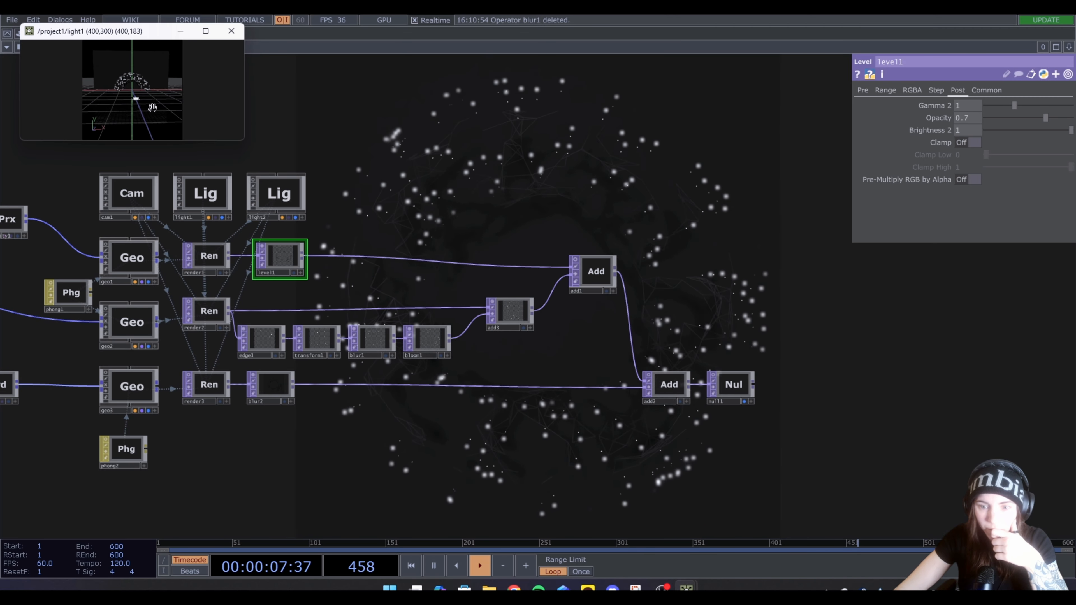
pyautogui.moveTo(150, 37); pyautogui.dragTo(293, 118)
pyautogui.moveTo(289, 258); pyautogui.dragTo(273, 187)
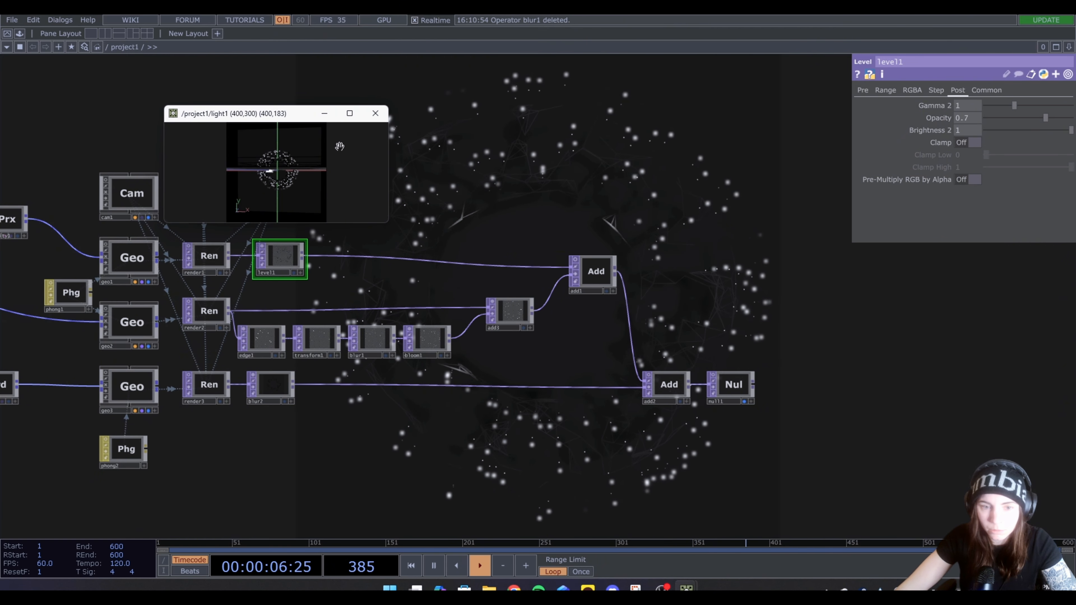
# Close light1's floating viewer and review the whole network, including the settings of ramp1 and bloom1
pyautogui.click(379, 112)
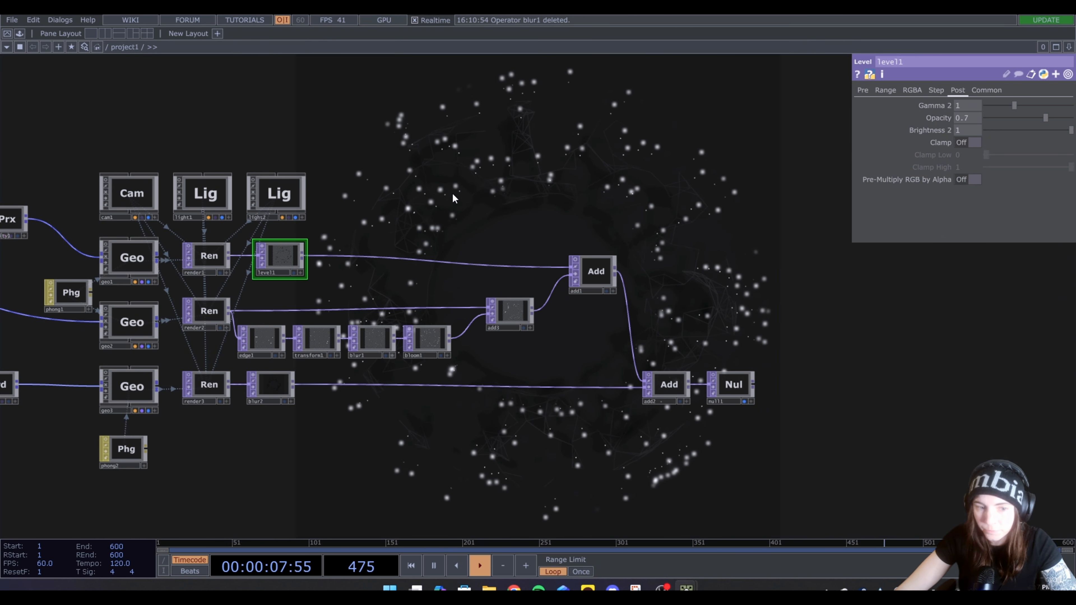
pyautogui.scroll(-3, 460, 217)
pyautogui.moveTo(373, 356); pyautogui.dragTo(521, 384)
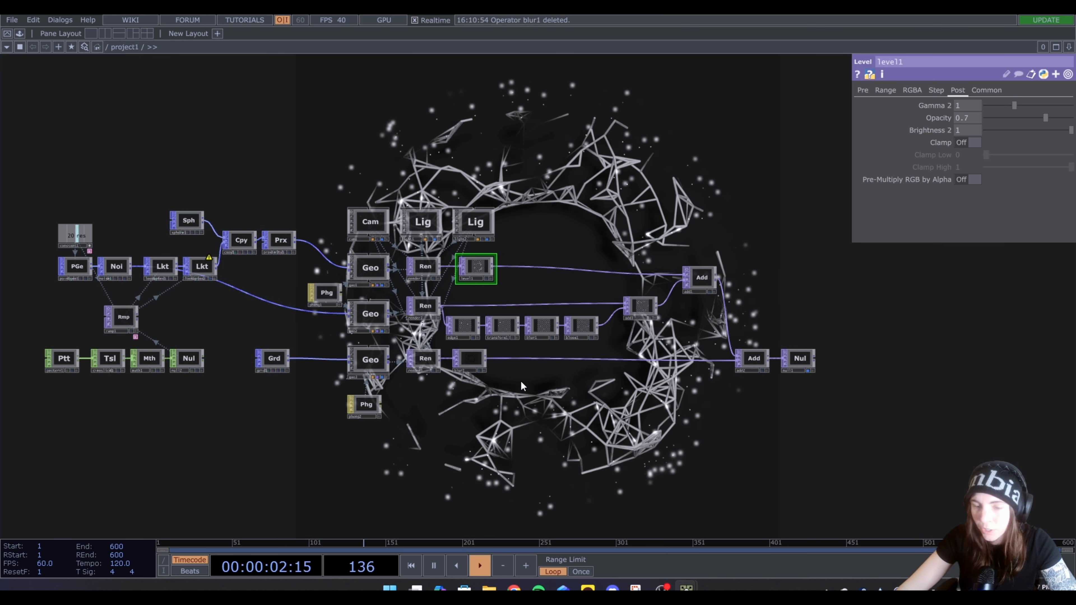
pyautogui.moveTo(197, 437); pyautogui.dragTo(422, 496)
pyautogui.moveTo(520, 174); pyautogui.dragTo(414, 161)
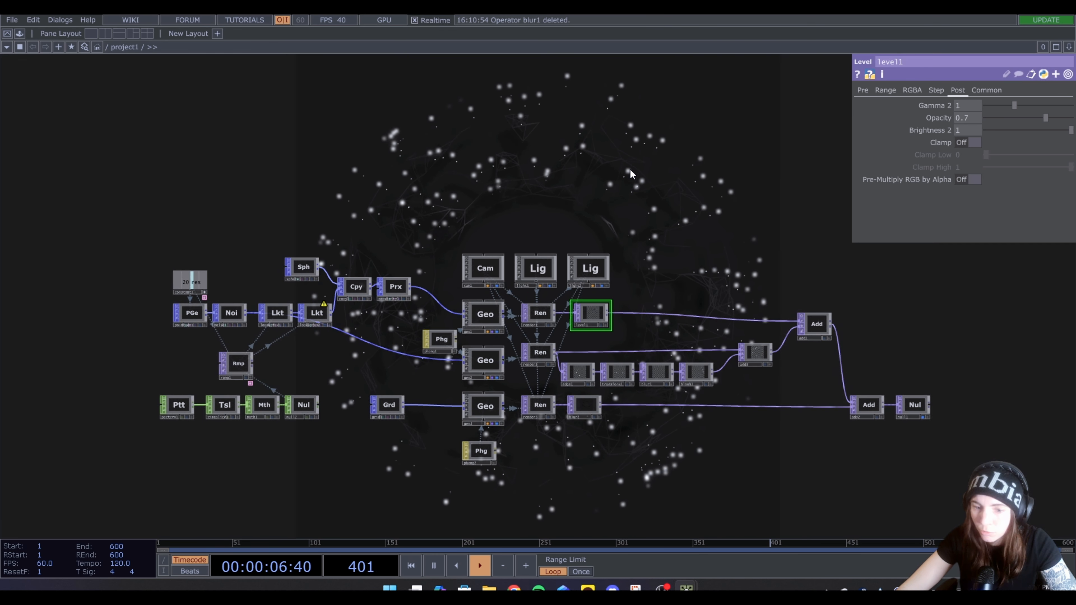
pyautogui.moveTo(363, 218); pyautogui.dragTo(387, 220)
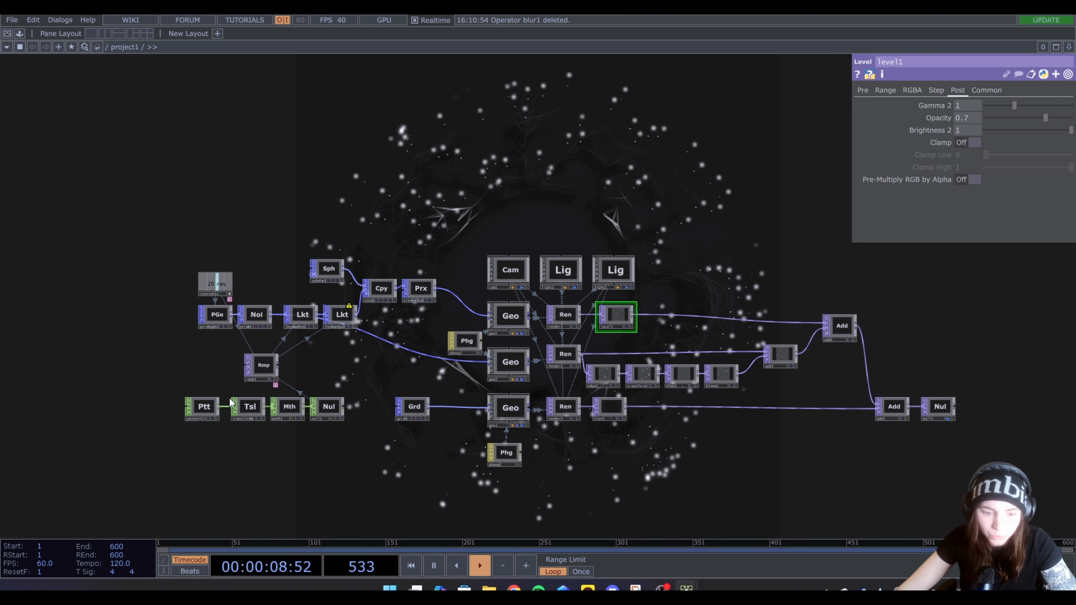
pyautogui.scroll(5, 283, 339)
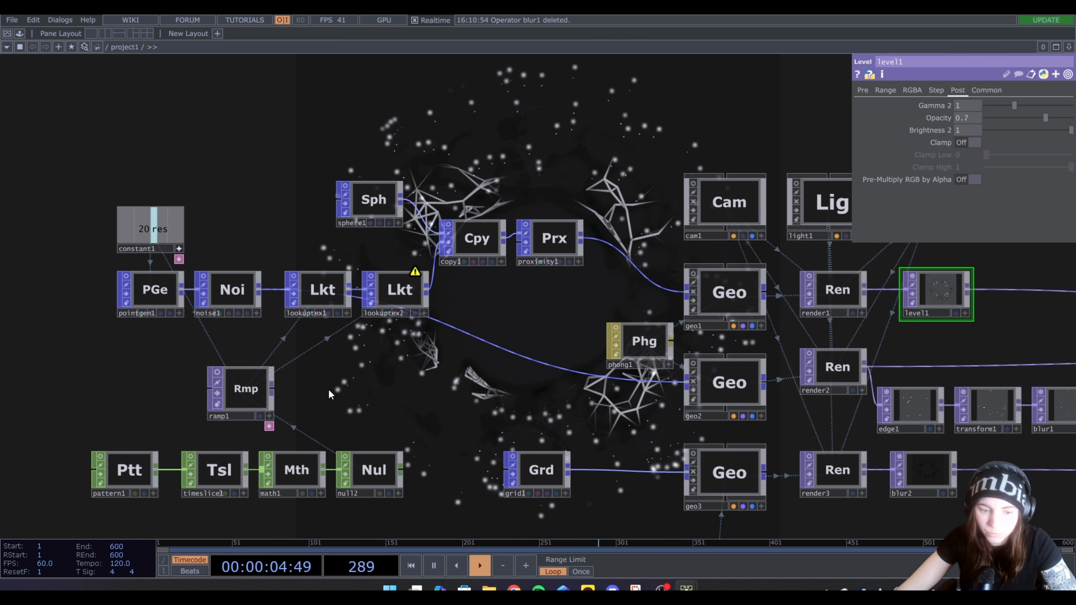
pyautogui.click(245, 393)
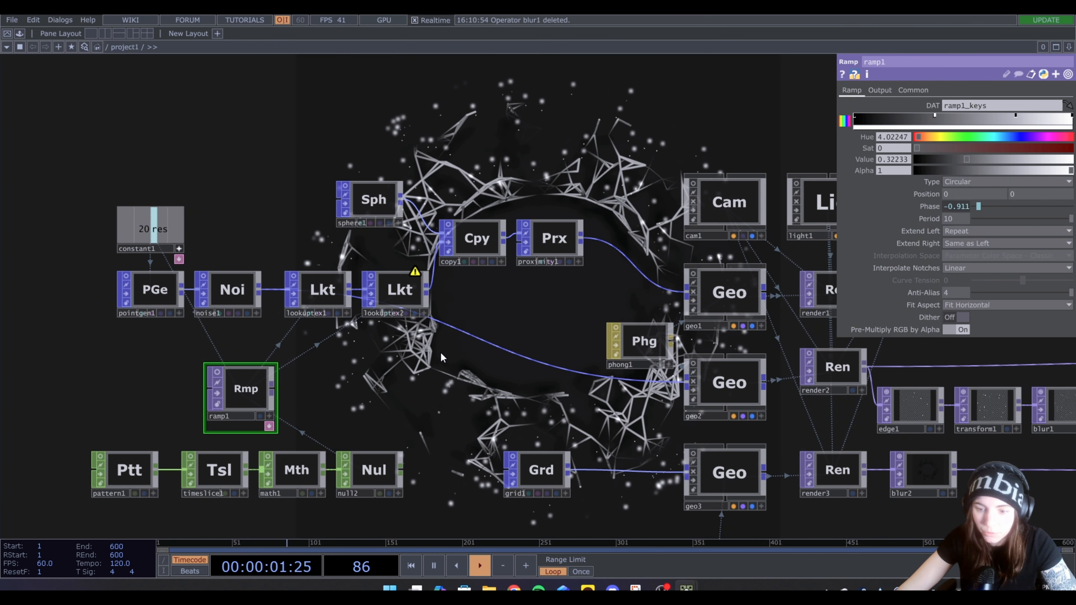
pyautogui.scroll(-3, 440, 358)
pyautogui.moveTo(620, 185); pyautogui.dragTo(416, 173)
pyautogui.scroll(-3, 416, 173)
pyautogui.moveTo(570, 207); pyautogui.dragTo(459, 252)
pyautogui.click(532, 363)
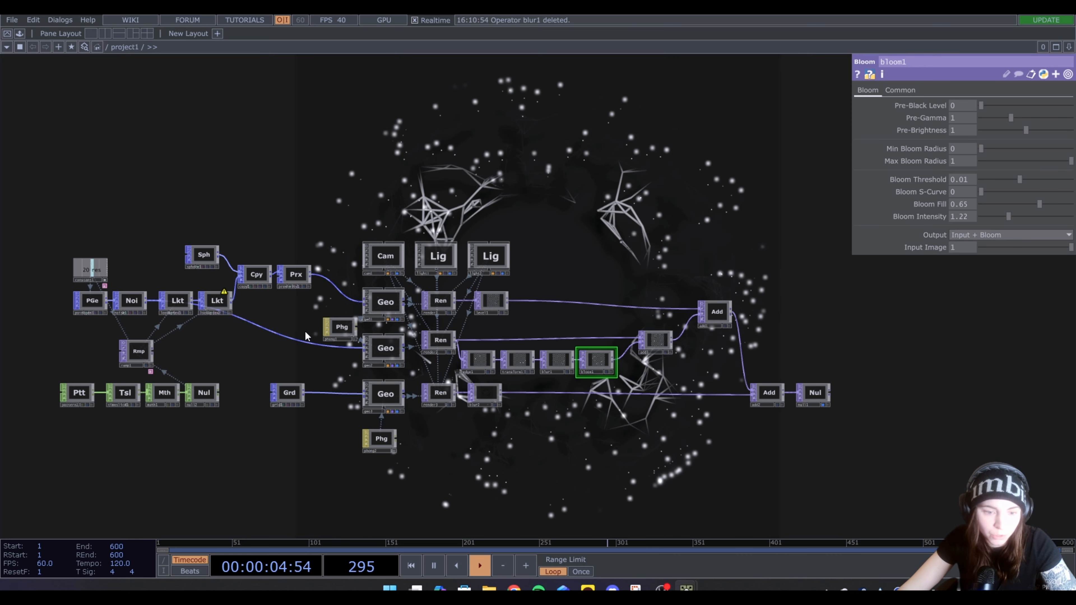
# Insert a Quantize POP between proximity1 and geo1
pyautogui.scroll(4, 305, 278)
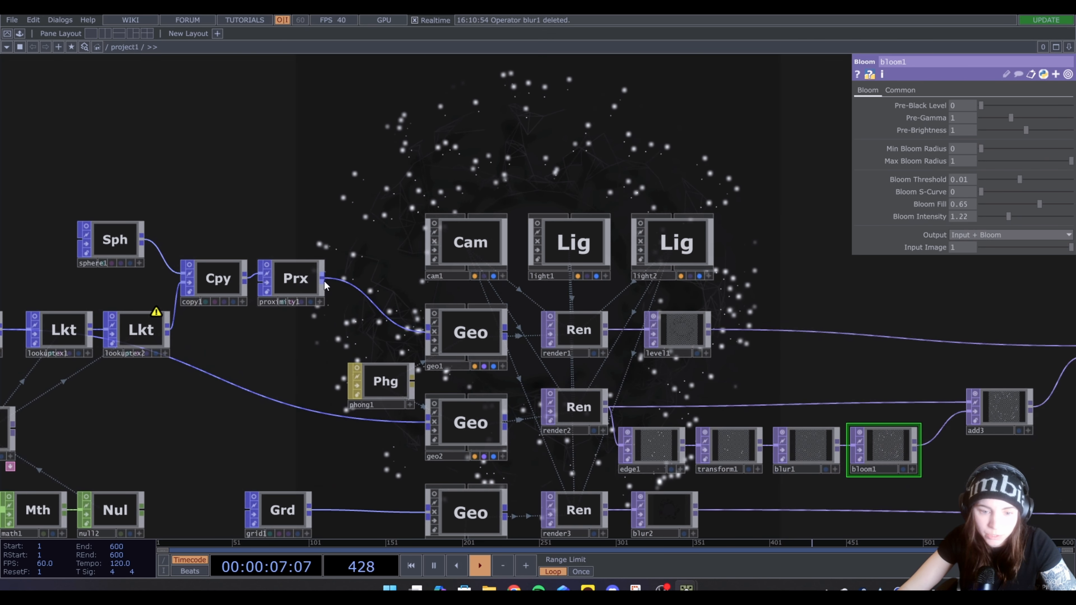
pyautogui.rightClick(324, 279)
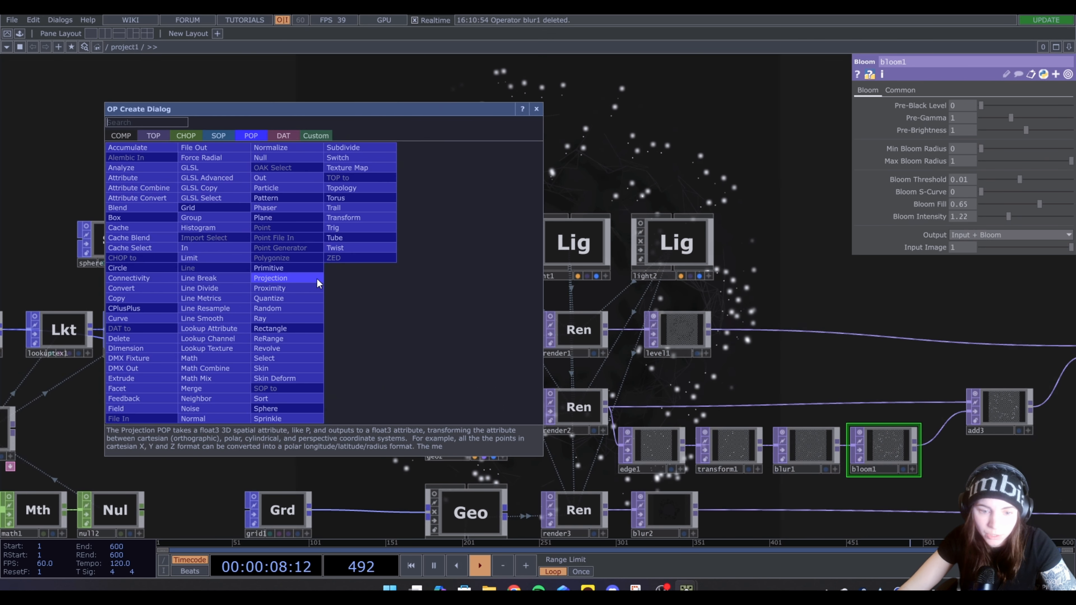
pyautogui.click(284, 298)
pyautogui.click(374, 283)
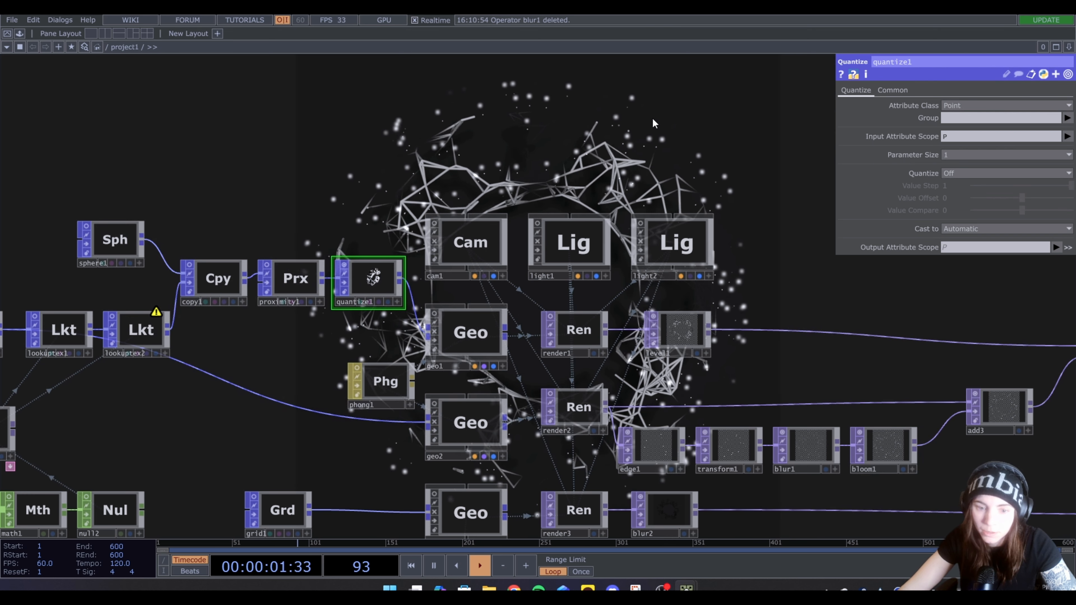
# Try quantizing the point positions in quantize1 with Quantize set to Round and a Value Step of 0.149
pyautogui.moveTo(653, 123); pyautogui.dragTo(381, 149)
pyautogui.click(953, 173)
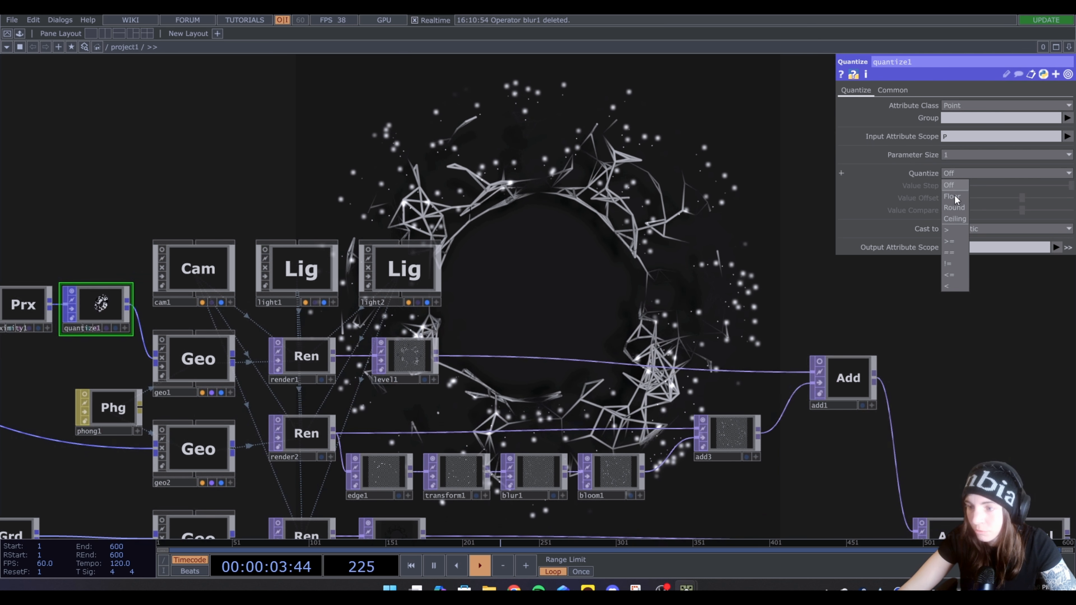
pyautogui.click(953, 208)
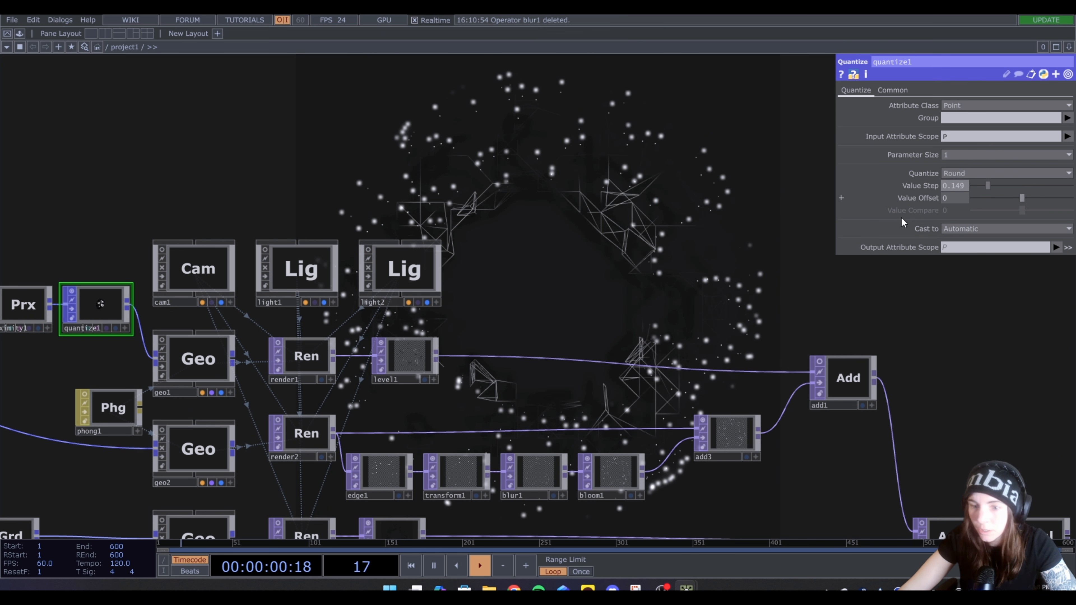
pyautogui.scroll(-3, 512, 219)
pyautogui.moveTo(633, 234); pyautogui.dragTo(587, 310)
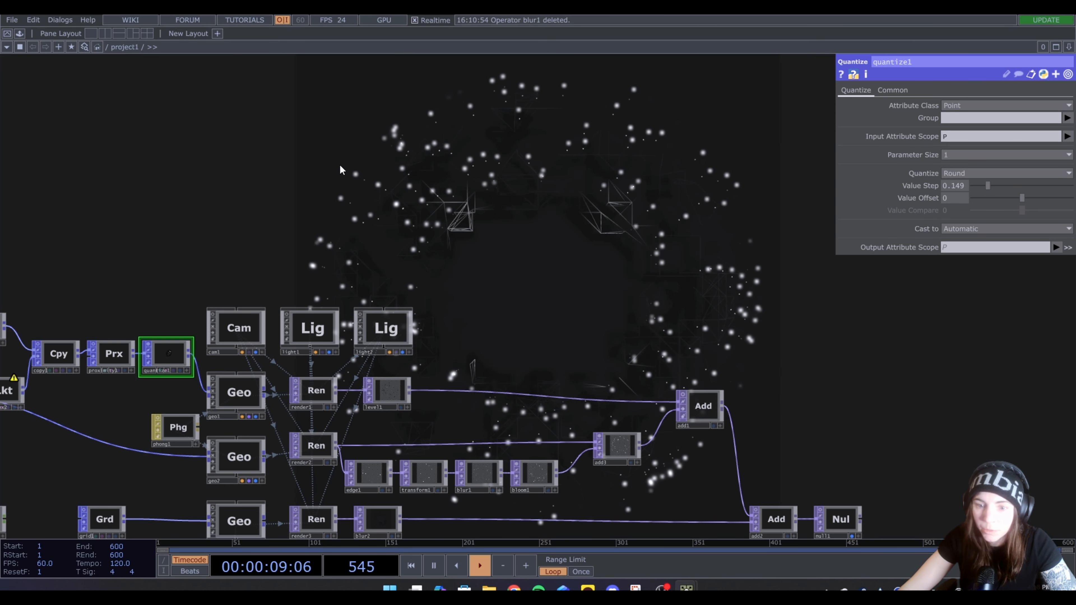
# Try a lower point resolution by setting constant1's res value to 10
pyautogui.press('h')
pyautogui.scroll(2, 183, 254)
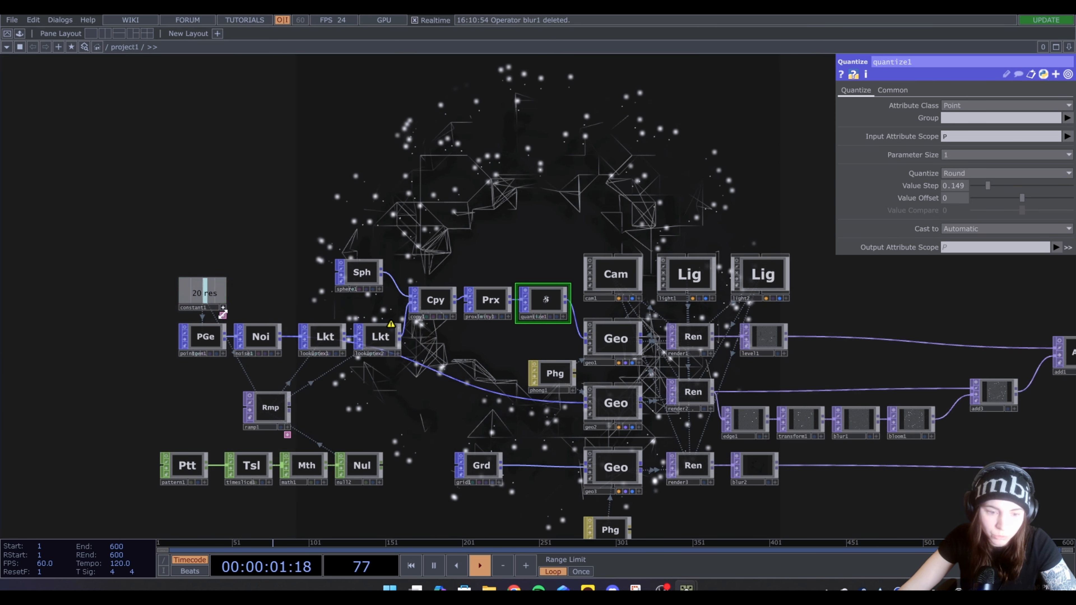
pyautogui.click(210, 296)
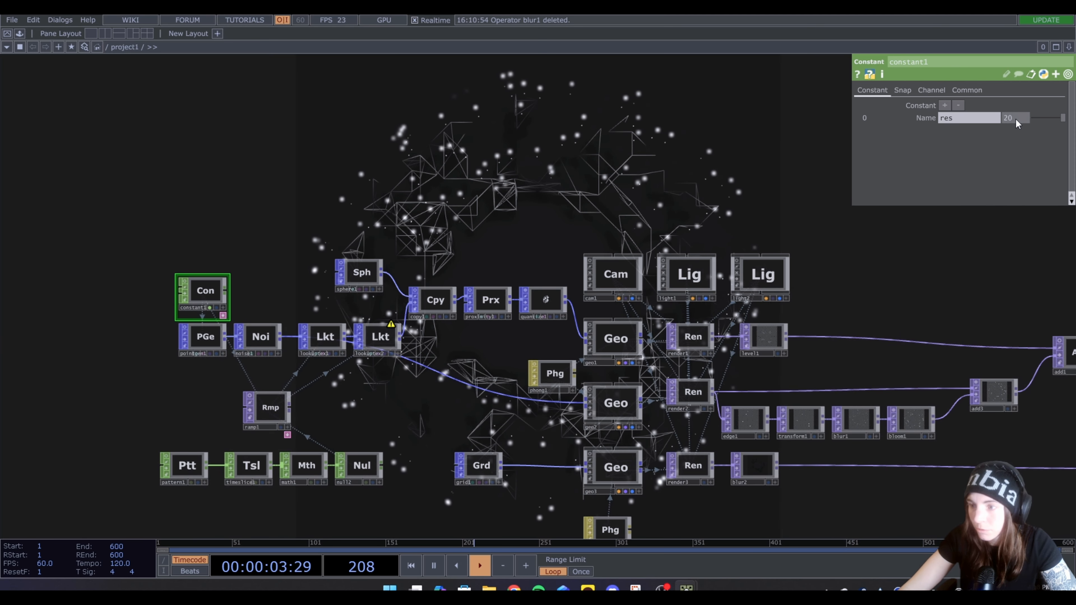
pyautogui.write('10')
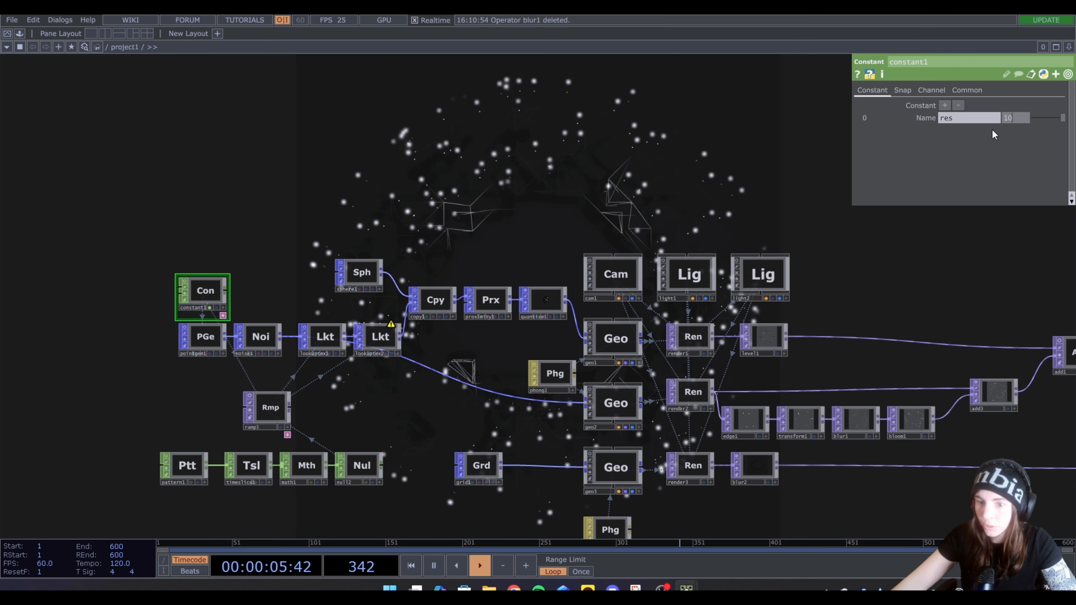
pyautogui.press('Return')
# Display the torus composition full-screen in Perform Mode
pyautogui.moveTo(609, 174); pyautogui.dragTo(524, 232)
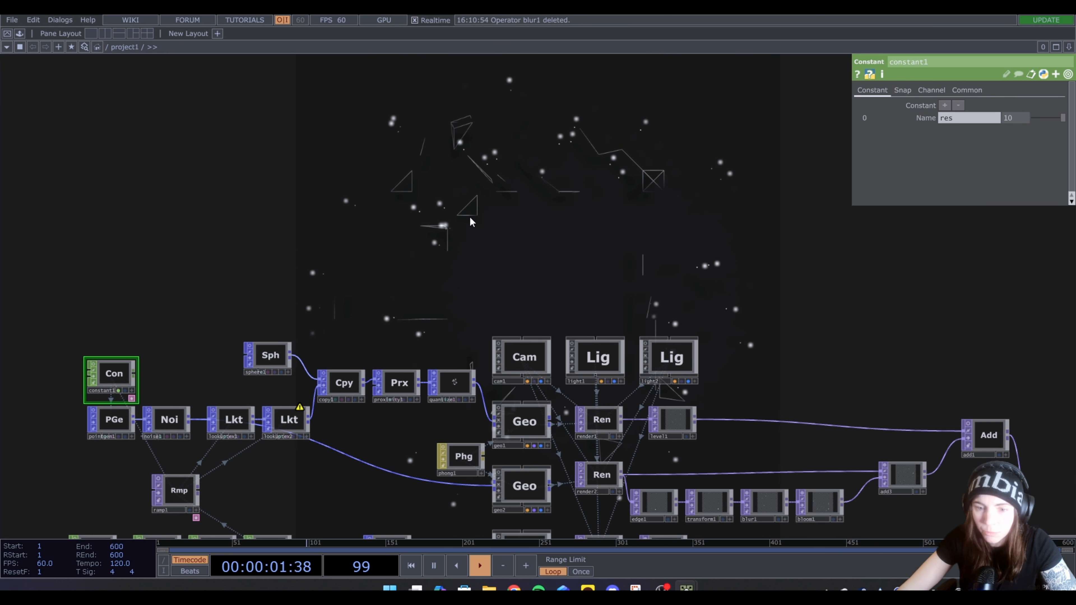
pyautogui.scroll(3, 448, 389)
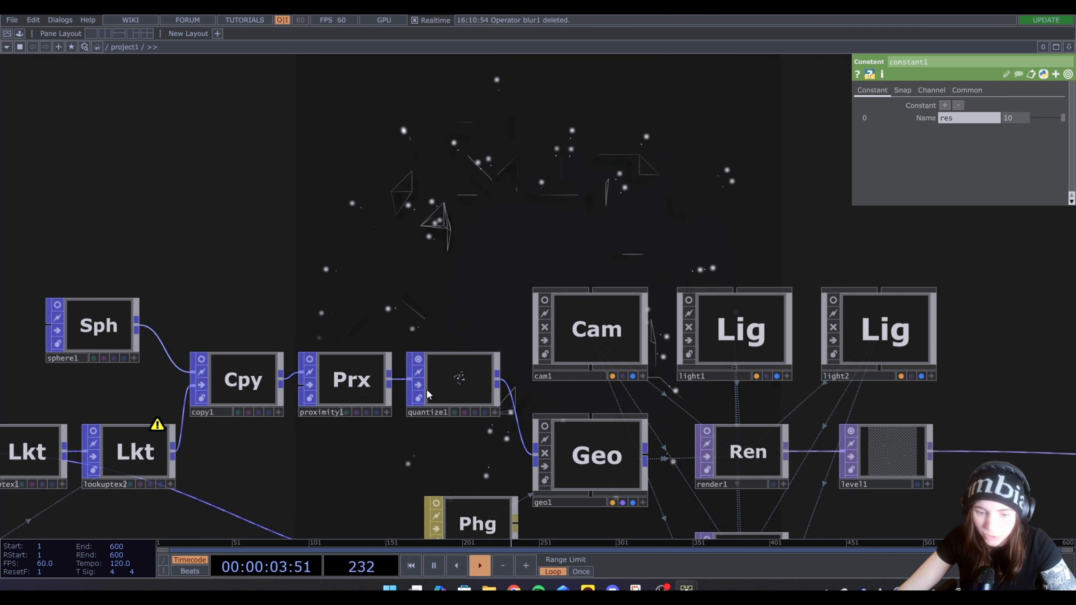
pyautogui.press('F1')
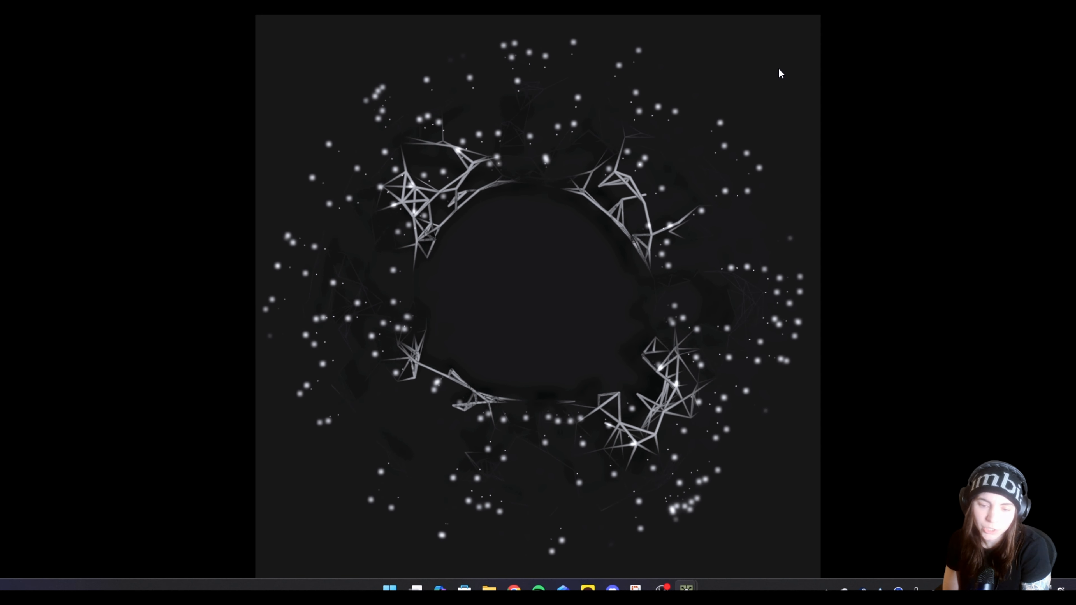